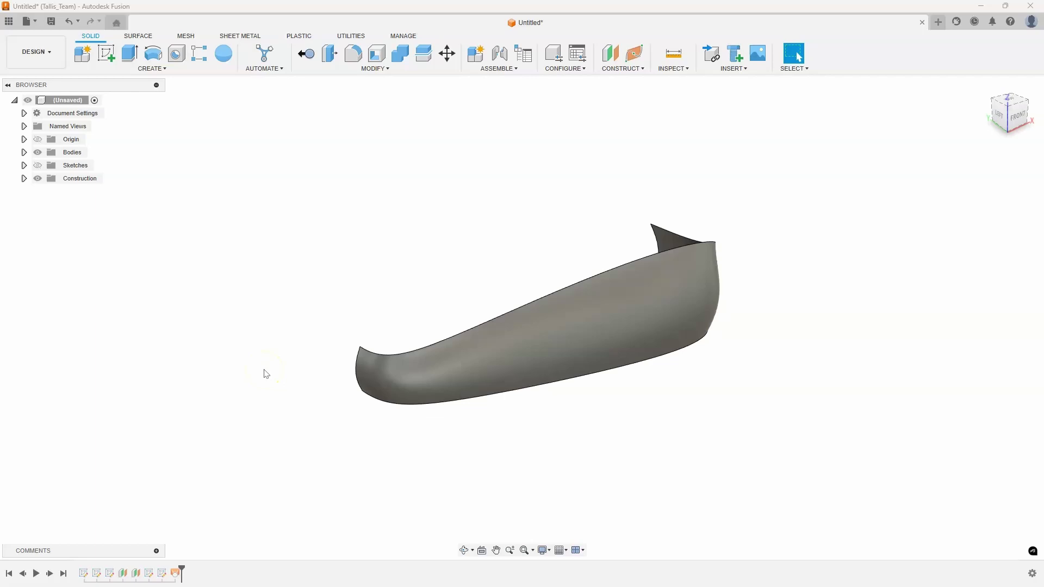
- Orbit the finished hull to a straight front view, then open a new Untitled design
{"action": "middle_click_drag", "start_coordinate": [403, 438], "coordinate": [706, 275], "text": "shift"}
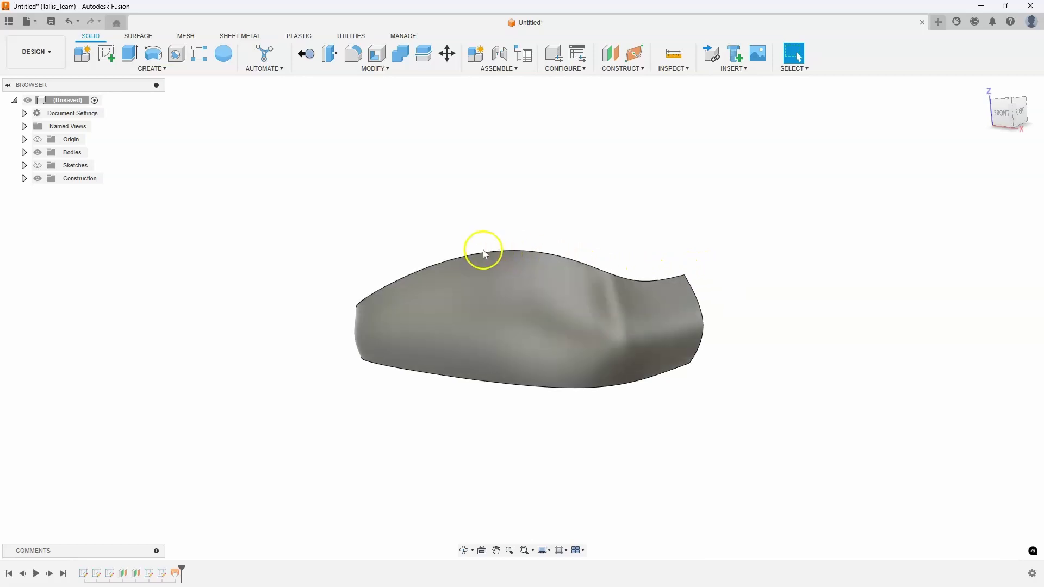
{"action": "mouse_move", "coordinate": [482, 249]}
{"action": "middle_mouse_down", "text": "shift"}
{"action": "mouse_move", "coordinate": [368, 282]}
{"action": "mouse_move", "coordinate": [368, 305]}
{"action": "mouse_move", "coordinate": [342, 336]}
{"action": "mouse_move", "coordinate": [318, 297]}
{"action": "middle_mouse_up", "text": "shift"}
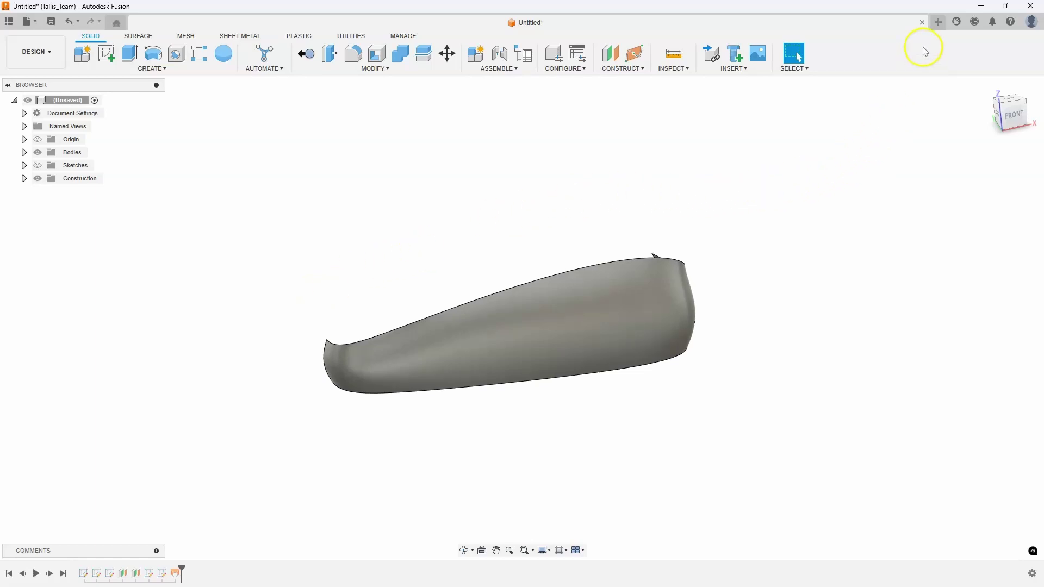
{"action": "left_click", "coordinate": [938, 22]}
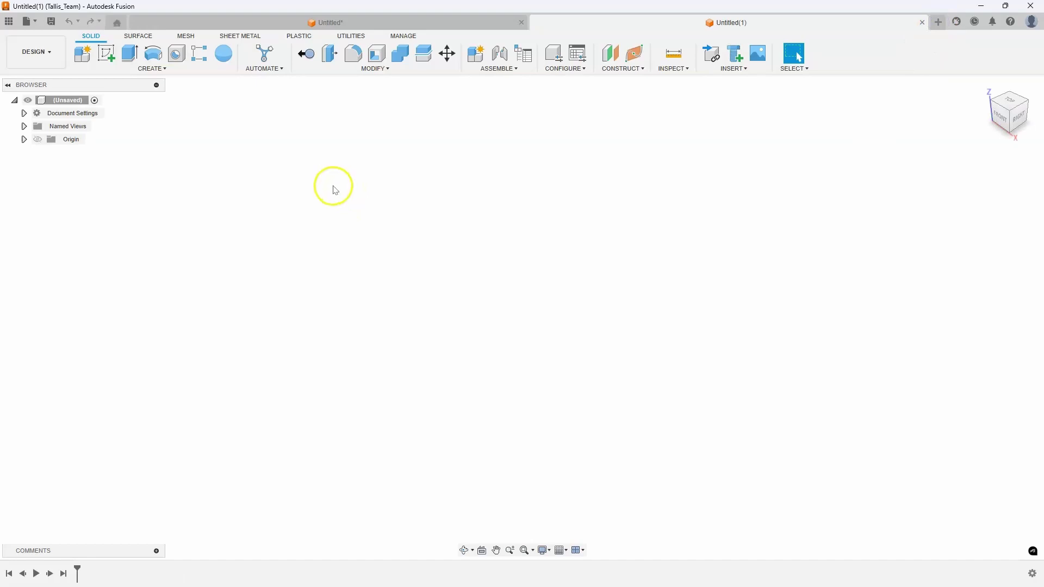
- Start a new sketch on the XZ front plane
{"action": "left_click", "coordinate": [106, 53]}
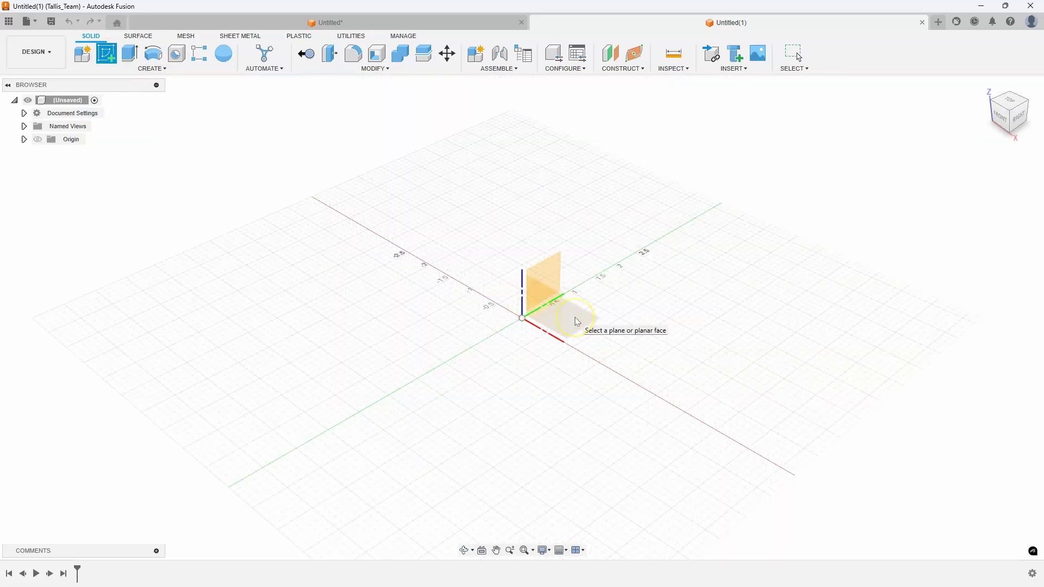
{"action": "left_click", "coordinate": [577, 321]}
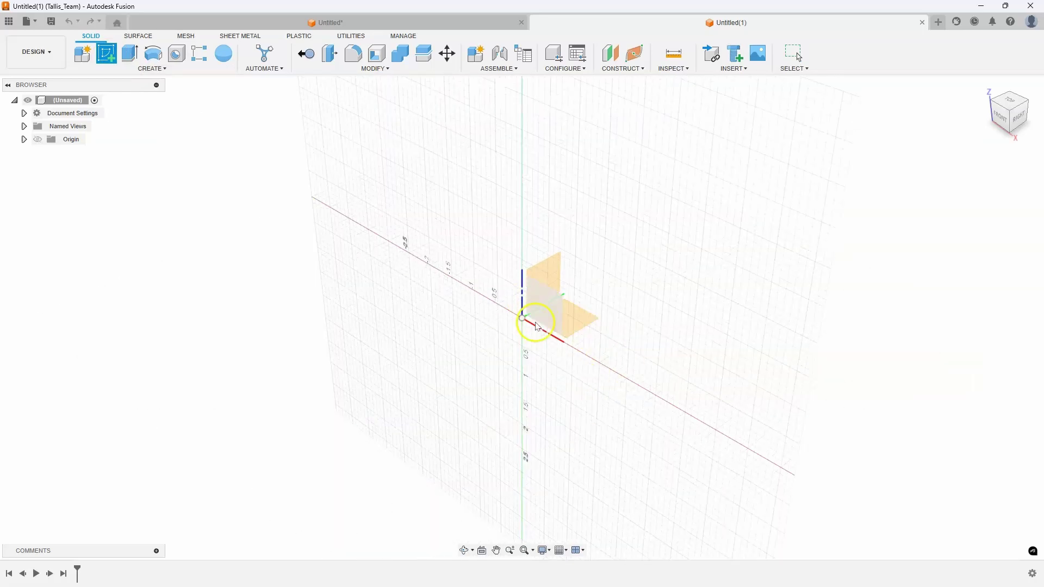
{"action": "left_click", "coordinate": [544, 300]}
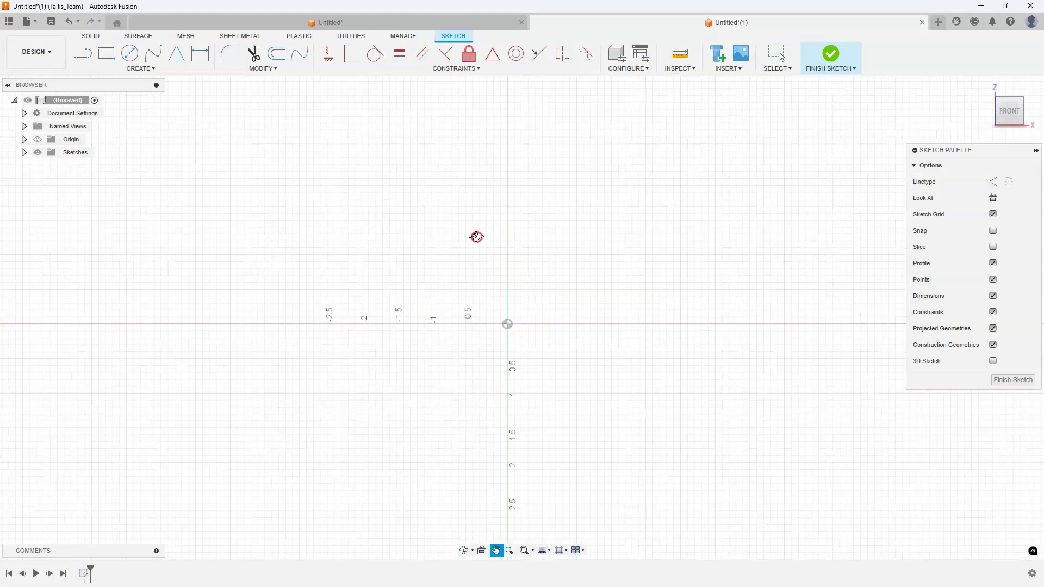
- Draw a left upright to the origin, a horizontal base along the axis, and a right upright
{"action": "left_click", "coordinate": [83, 53]}
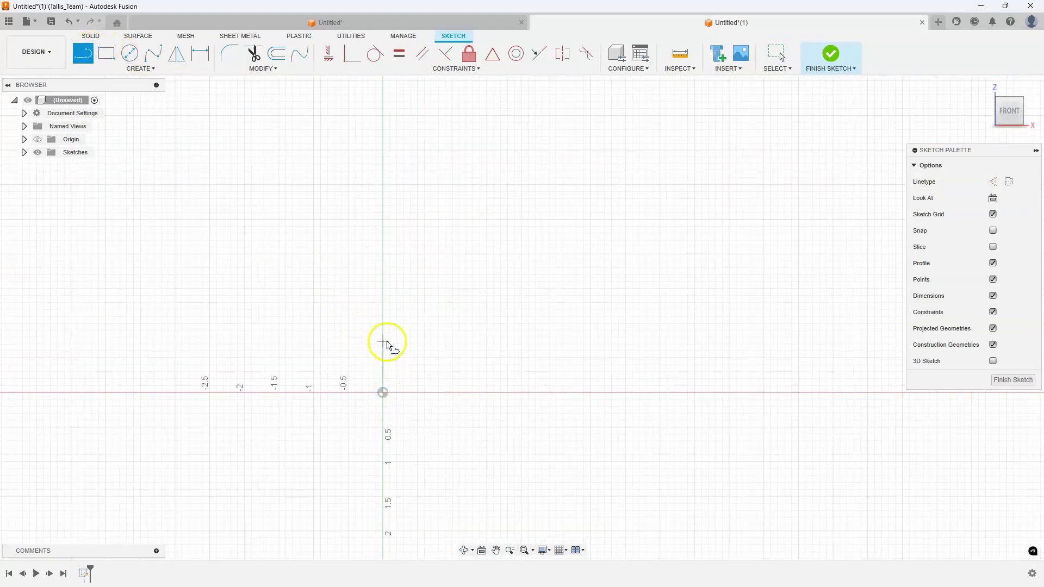
{"action": "left_click", "coordinate": [383, 343]}
{"action": "left_click", "coordinate": [383, 392]}
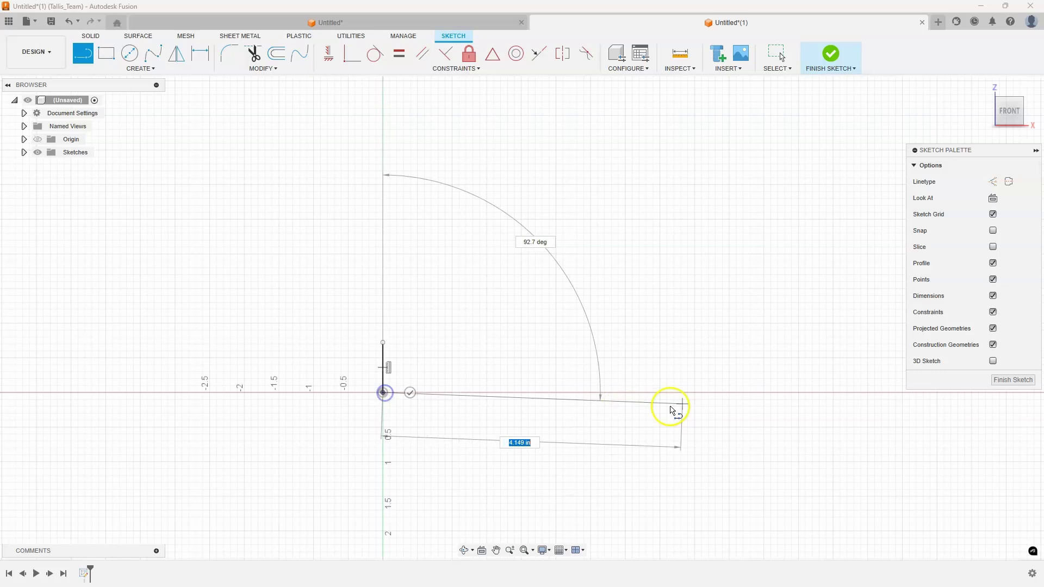
{"action": "left_click", "coordinate": [792, 392]}
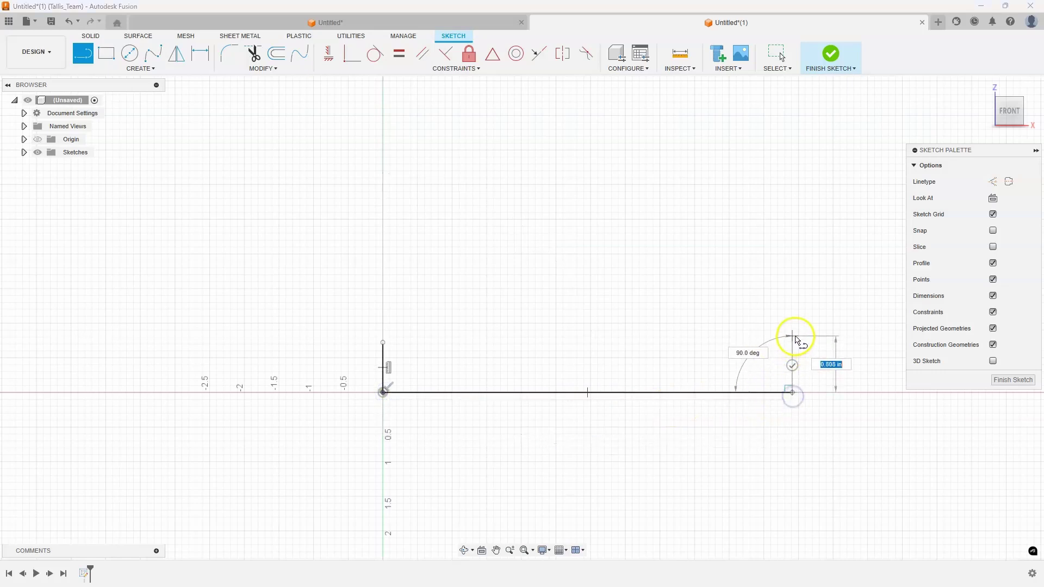
{"action": "left_click", "coordinate": [793, 325]}
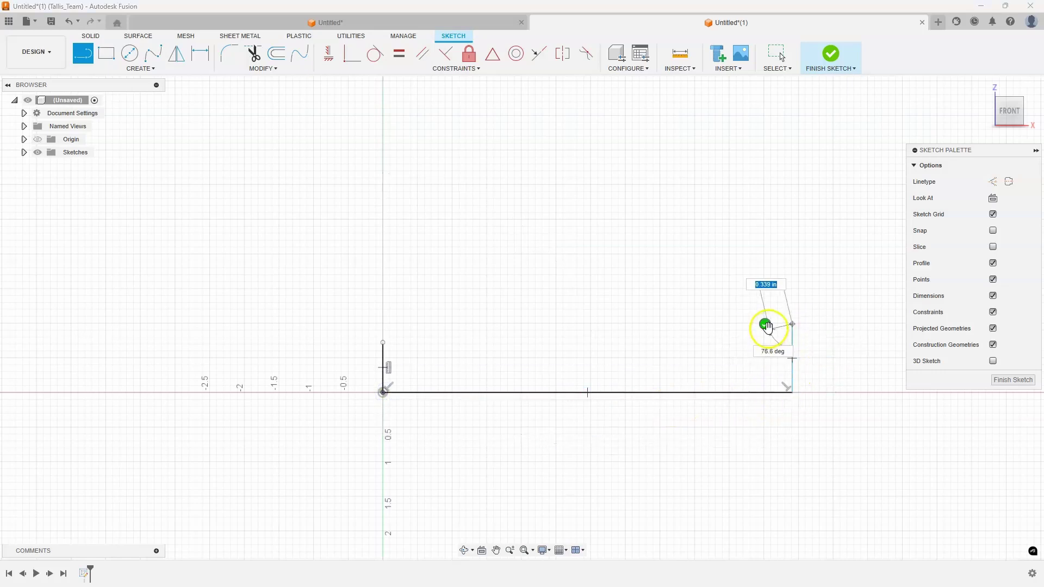
{"action": "left_click", "coordinate": [155, 56]}
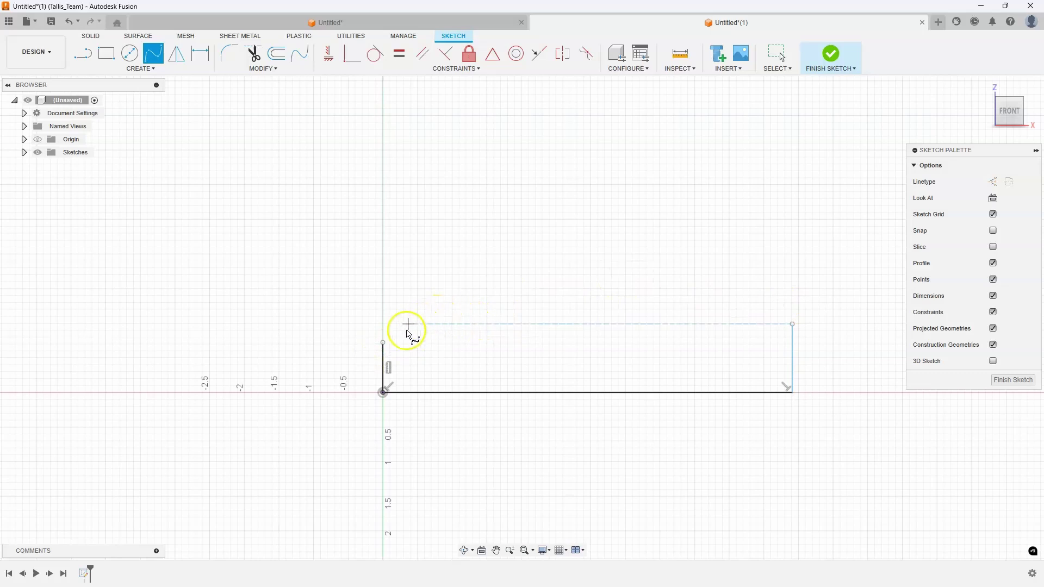
{"action": "left_click", "coordinate": [384, 342]}
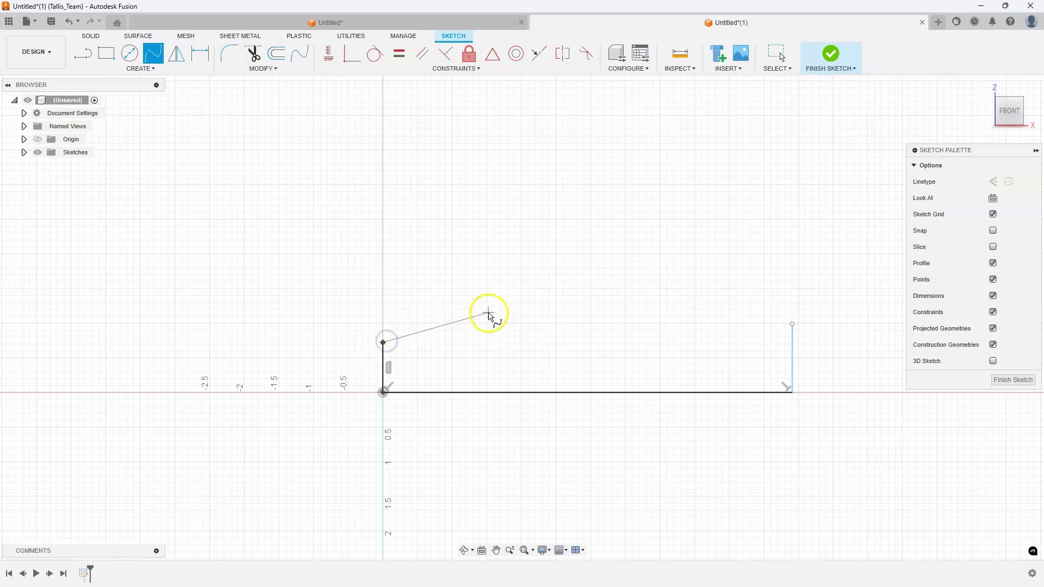
{"action": "left_click", "coordinate": [493, 314]}
{"action": "left_click", "coordinate": [635, 297]}
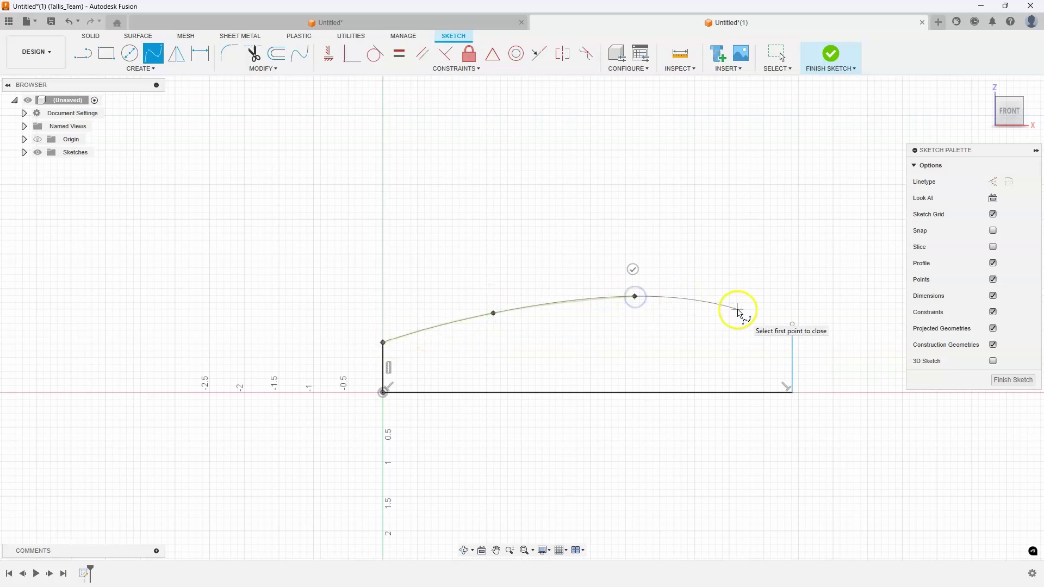
{"action": "left_click", "coordinate": [737, 309]}
{"action": "left_click", "coordinate": [791, 324]}
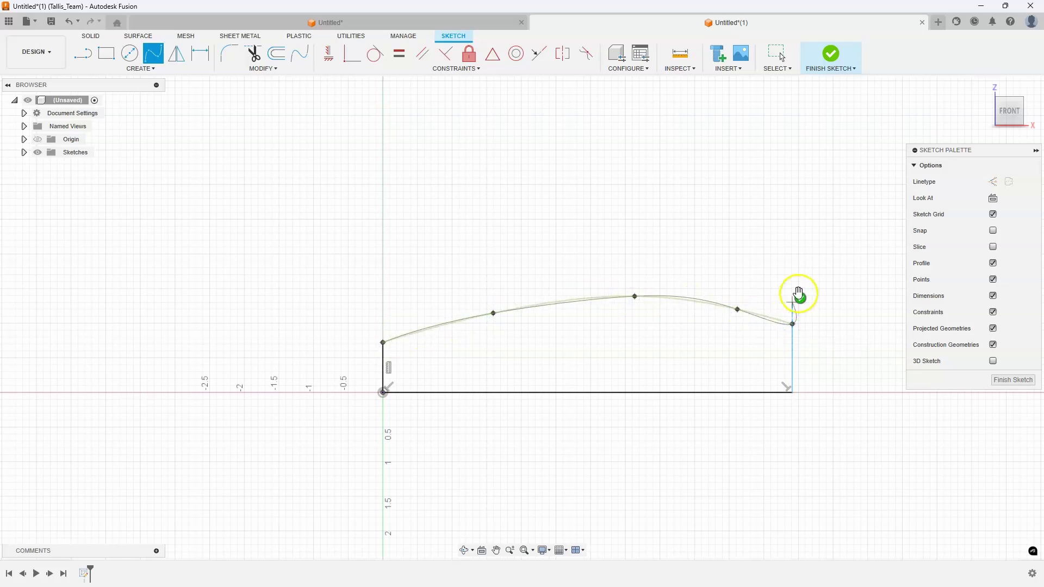
{"action": "left_click", "coordinate": [801, 296]}
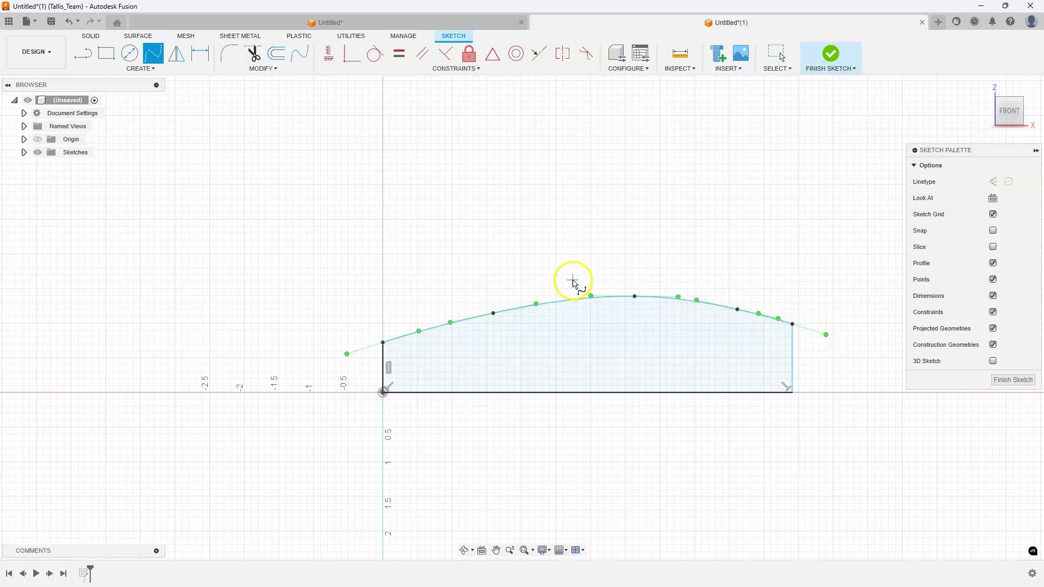
{"action": "key", "text": "Escape"}
{"action": "mouse_move", "coordinate": [591, 297]}
{"action": "left_mouse_down"}
{"action": "mouse_move", "coordinate": [564, 292]}
{"action": "mouse_move", "coordinate": [594, 312]}
{"action": "mouse_move", "coordinate": [572, 293]}
{"action": "mouse_move", "coordinate": [576, 281]}
{"action": "left_mouse_up"}
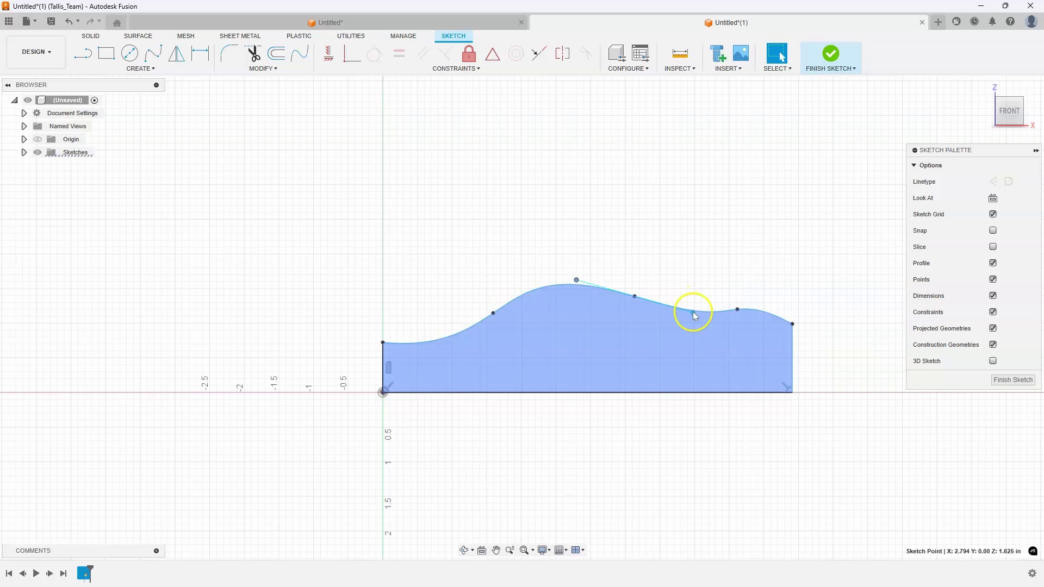
{"action": "left_click", "coordinate": [717, 310]}
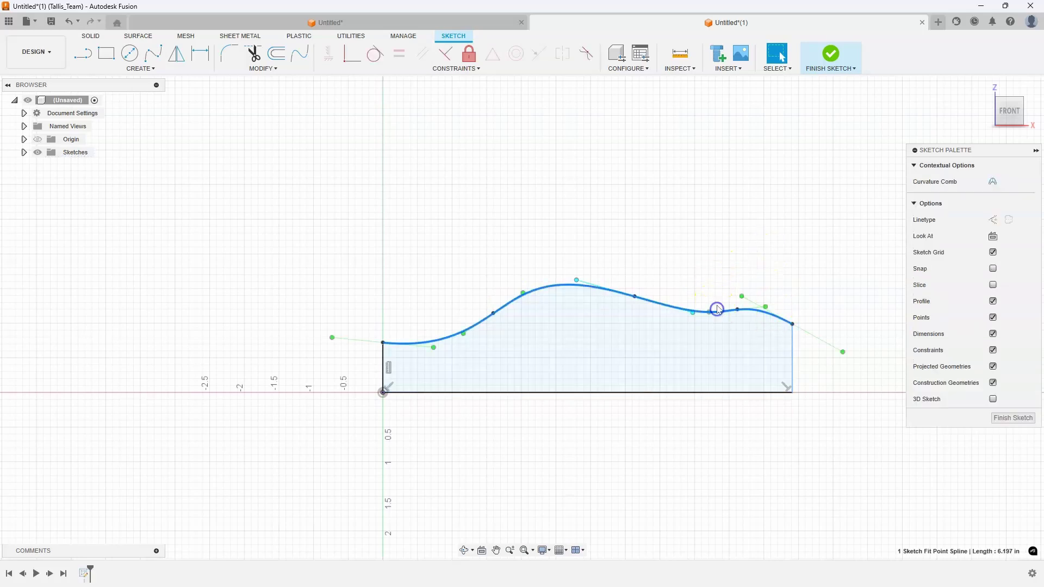
{"action": "key", "text": "ctrl+z"}
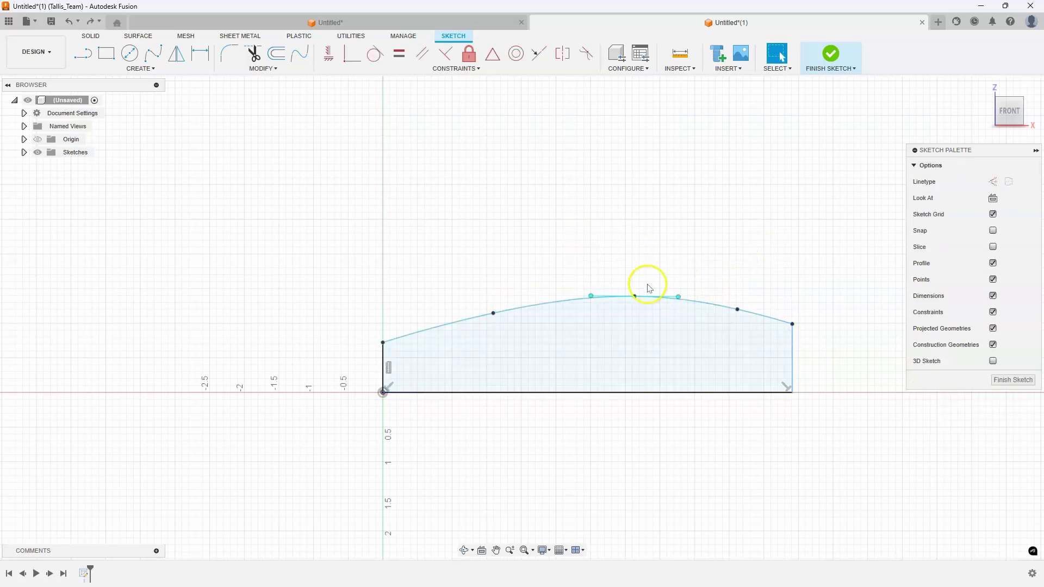
{"action": "key", "text": "ctrl+z"}
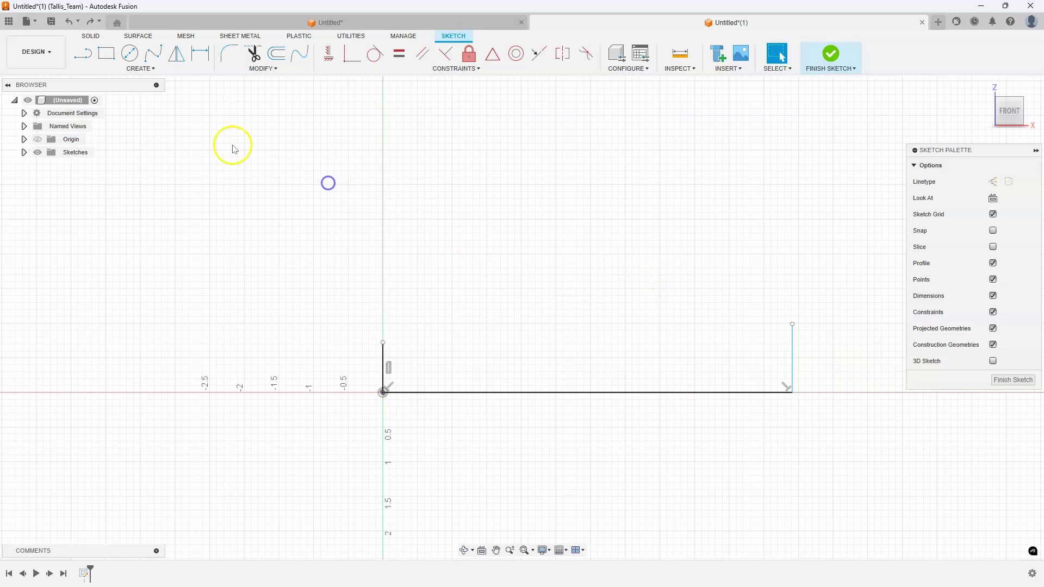
- Span the upright tops with a fit-point spline arched upward, then finish the sketch
{"action": "left_click", "coordinate": [153, 53]}
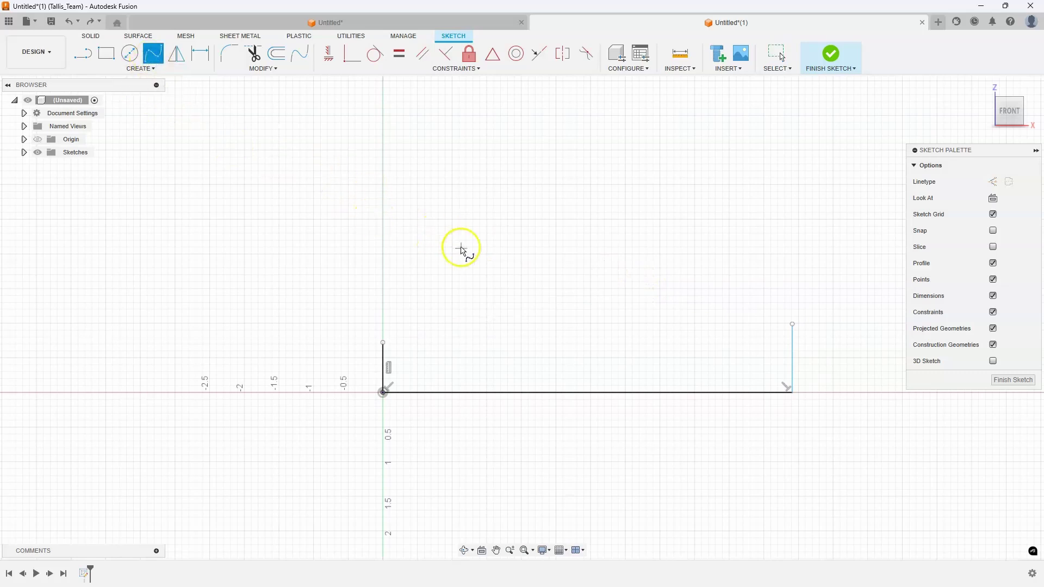
{"action": "left_click", "coordinate": [384, 342]}
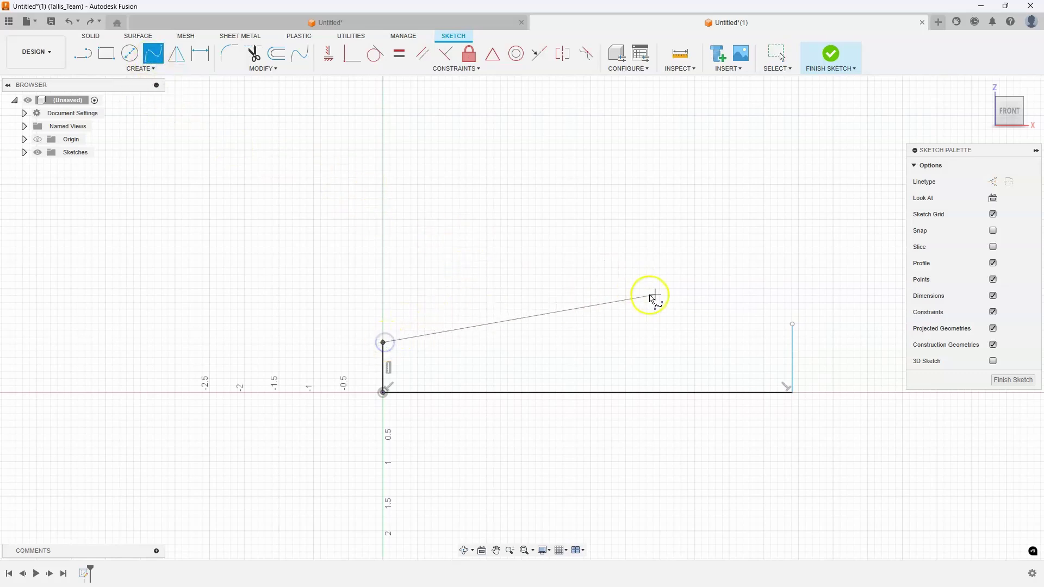
{"action": "left_click", "coordinate": [789, 323]}
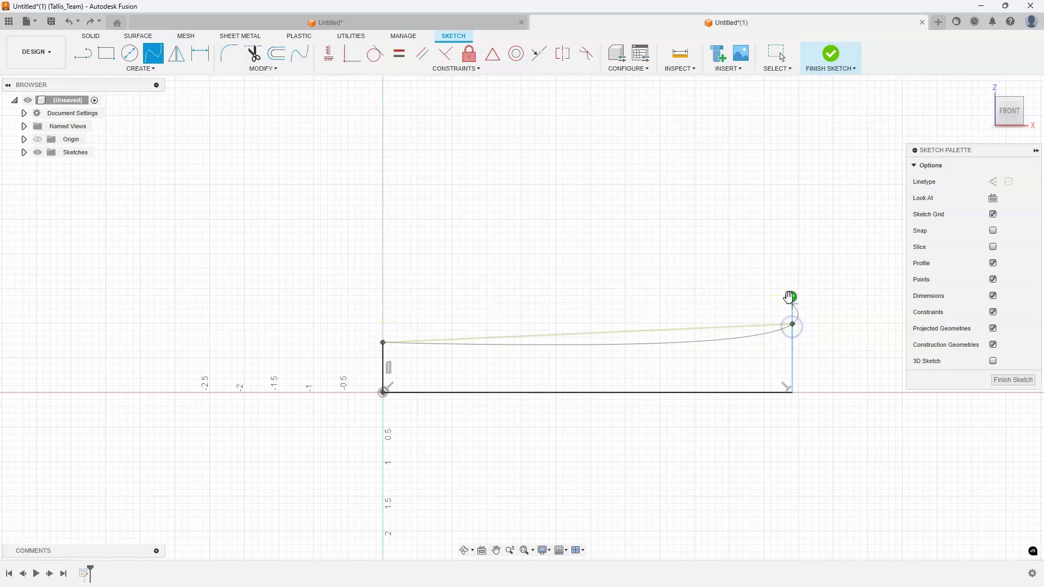
{"action": "left_click", "coordinate": [791, 297]}
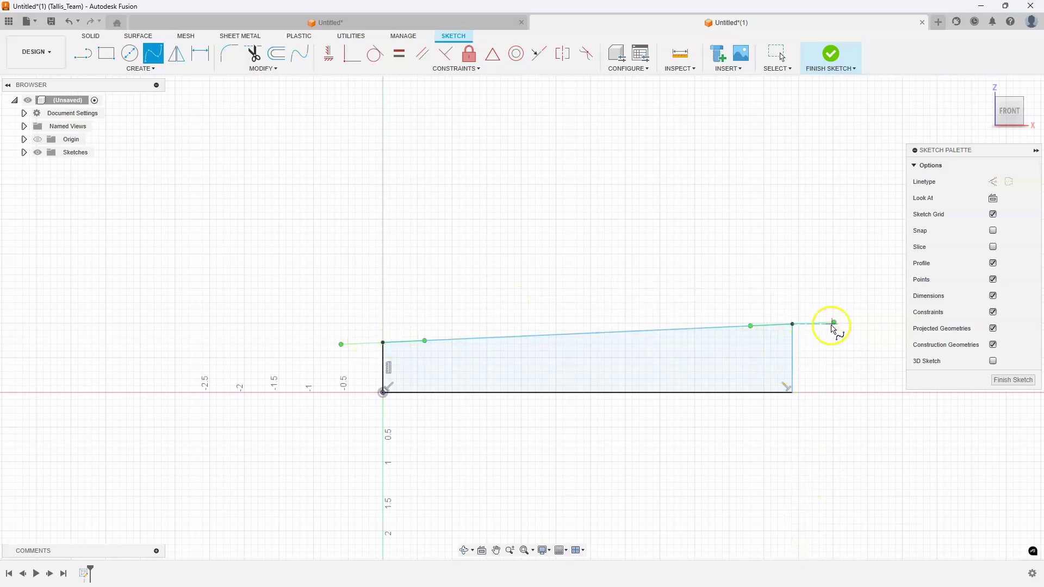
{"action": "key", "text": "Escape"}
{"action": "left_click_drag", "start_coordinate": [837, 325], "coordinate": [816, 341]}
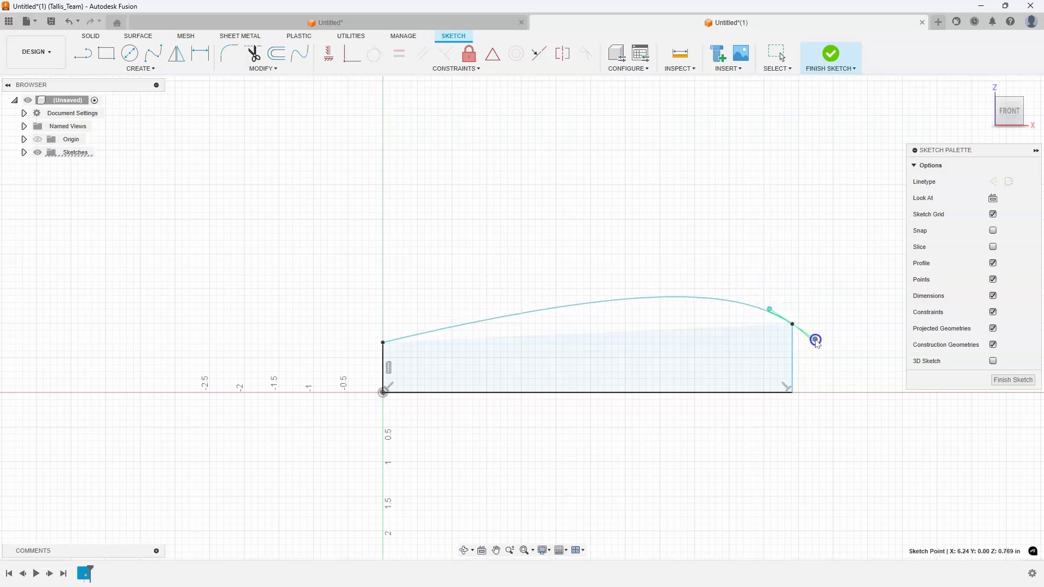
{"action": "left_click", "coordinate": [832, 64]}
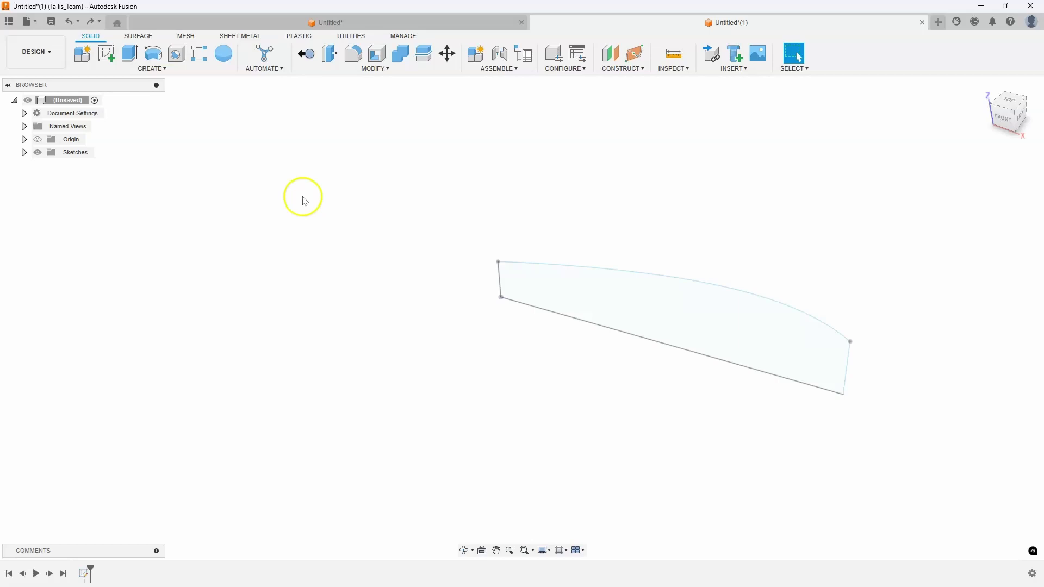
- Start a sketch on the horizontal top plane and tilt to a 3D view of the profile
{"action": "left_click", "coordinate": [106, 53]}
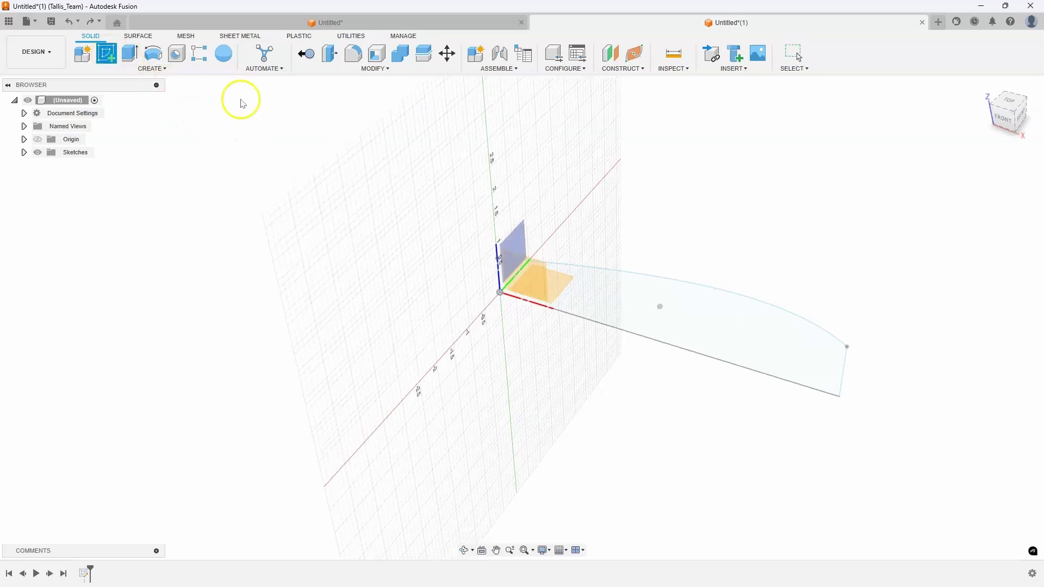
{"action": "left_click", "coordinate": [538, 280]}
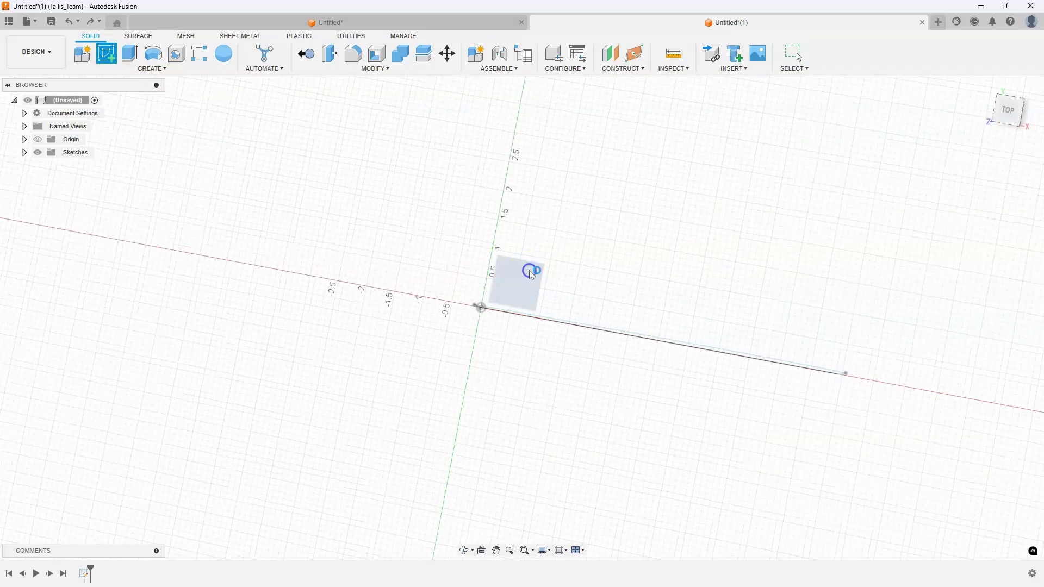
{"action": "middle_click_drag", "start_coordinate": [663, 240], "coordinate": [458, 224]}
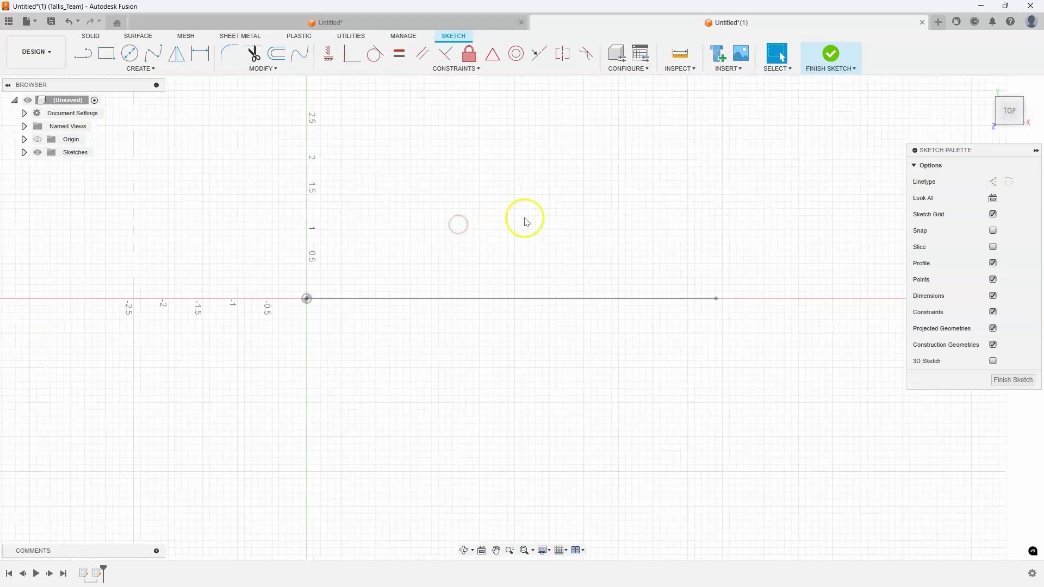
{"action": "mouse_move", "coordinate": [508, 284]}
{"action": "middle_mouse_down", "text": "shift"}
{"action": "mouse_move", "coordinate": [523, 299]}
{"action": "mouse_move", "coordinate": [503, 249]}
{"action": "middle_mouse_up", "text": "shift"}
{"action": "left_click", "coordinate": [404, 325]}
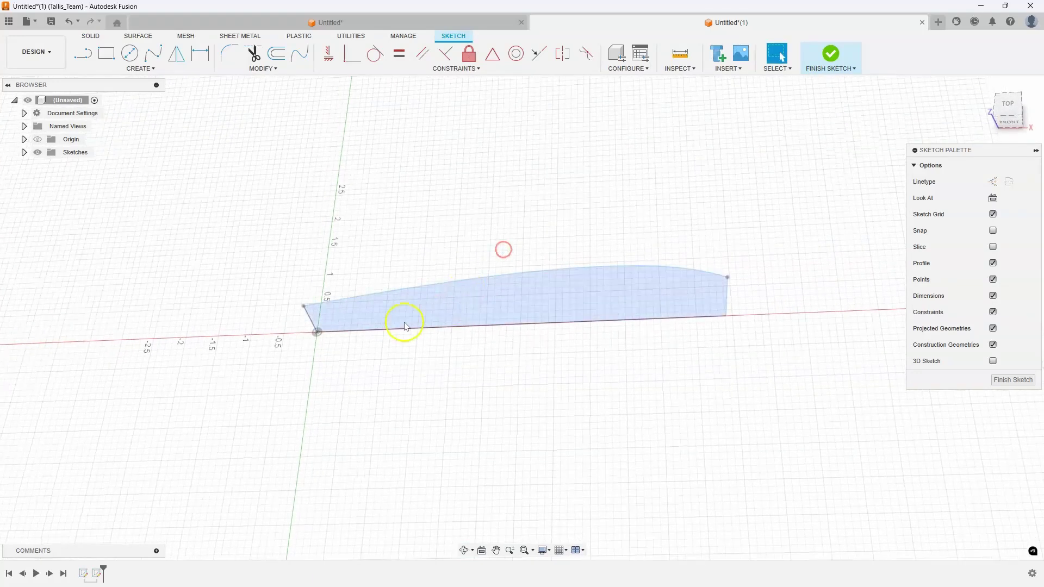
{"action": "left_click", "coordinate": [737, 332]}
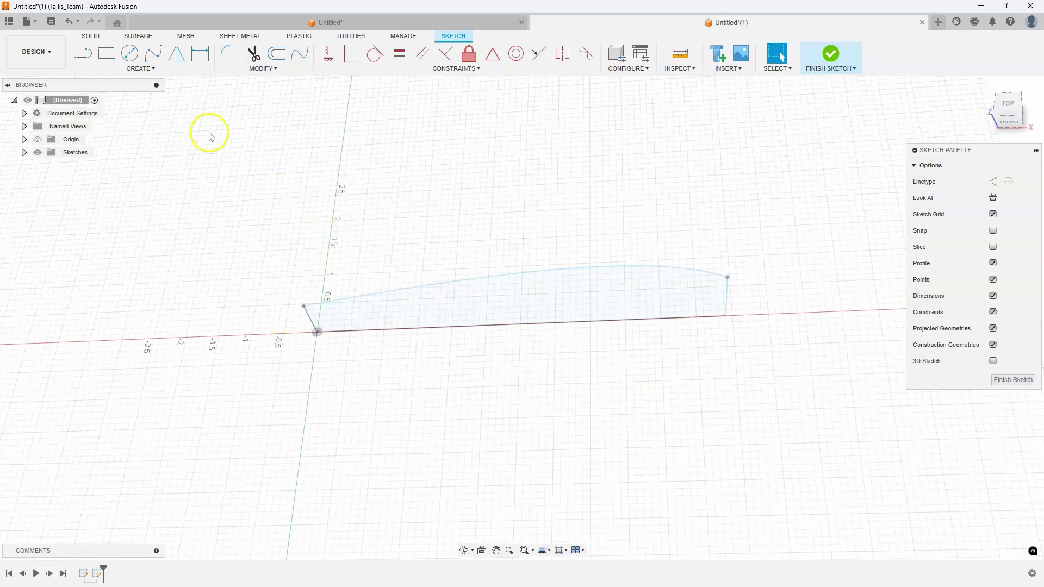
- Project the origin point and the baseline's right endpoint into the sketch
{"action": "left_click", "coordinate": [155, 69]}
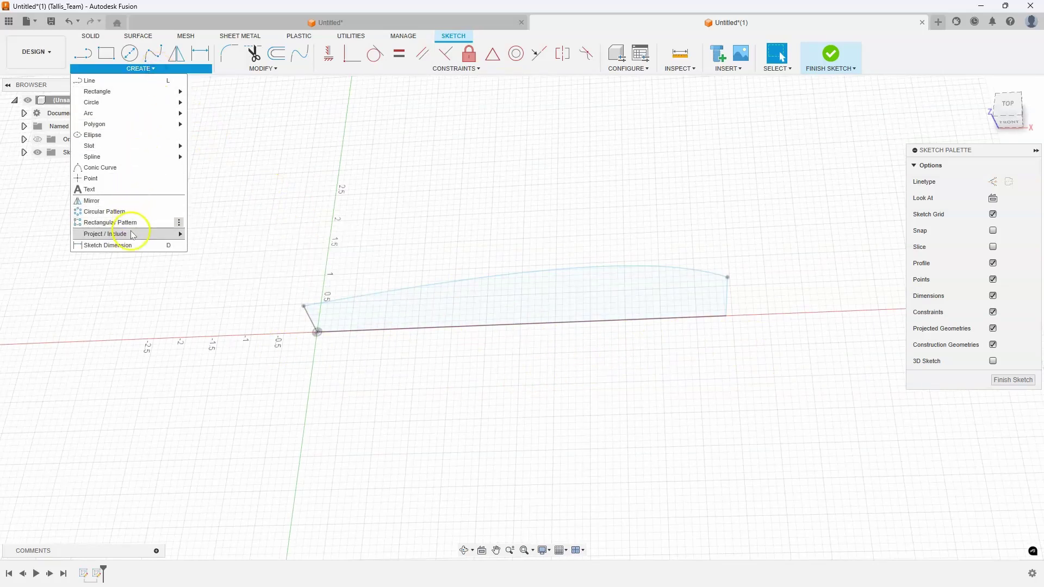
{"action": "mouse_move", "coordinate": [142, 233]}
{"action": "left_click", "coordinate": [207, 234]}
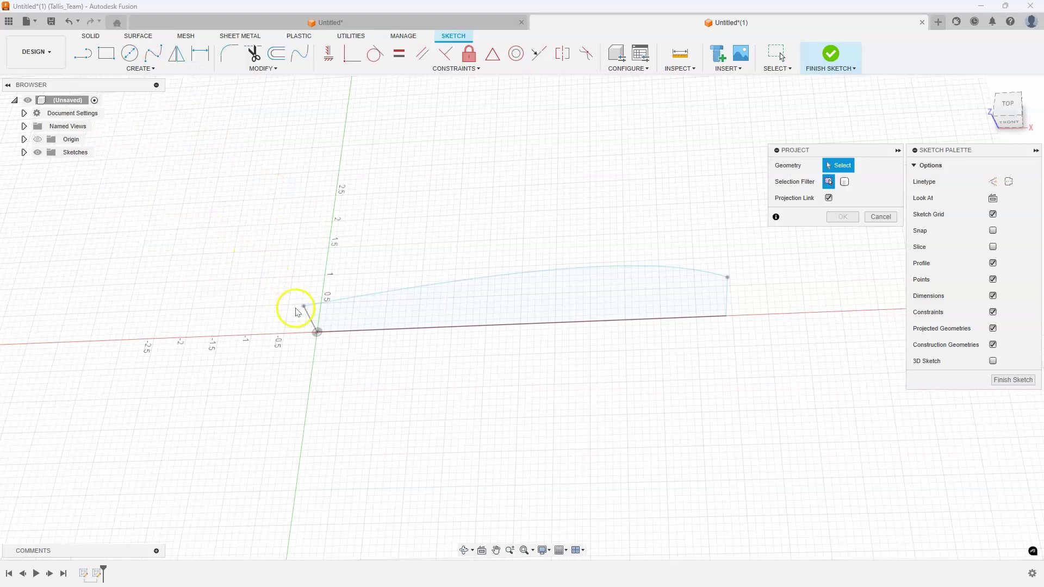
{"action": "left_click", "coordinate": [318, 334]}
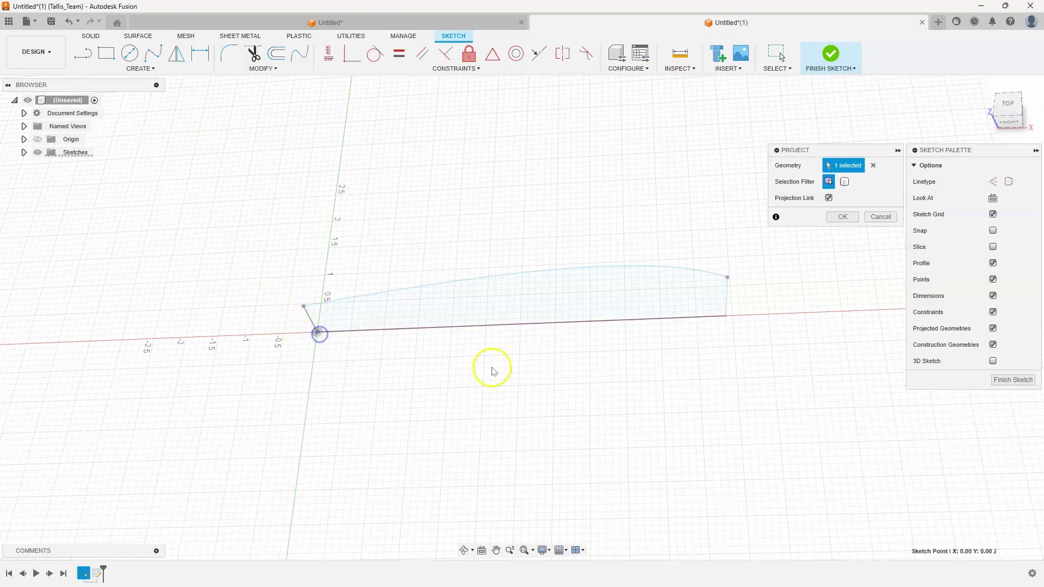
{"action": "left_click", "coordinate": [726, 318]}
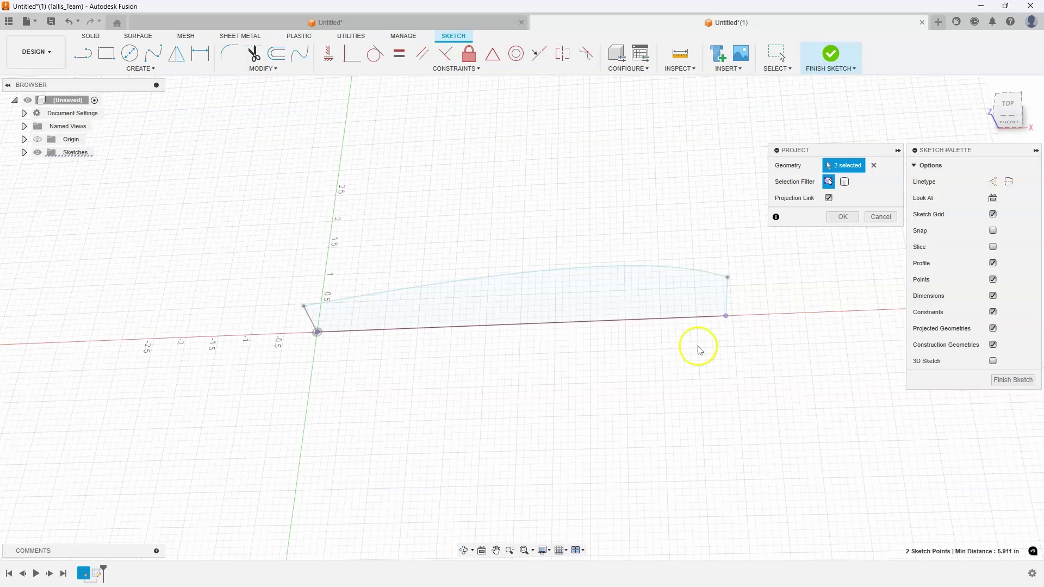
{"action": "left_click", "coordinate": [842, 217]}
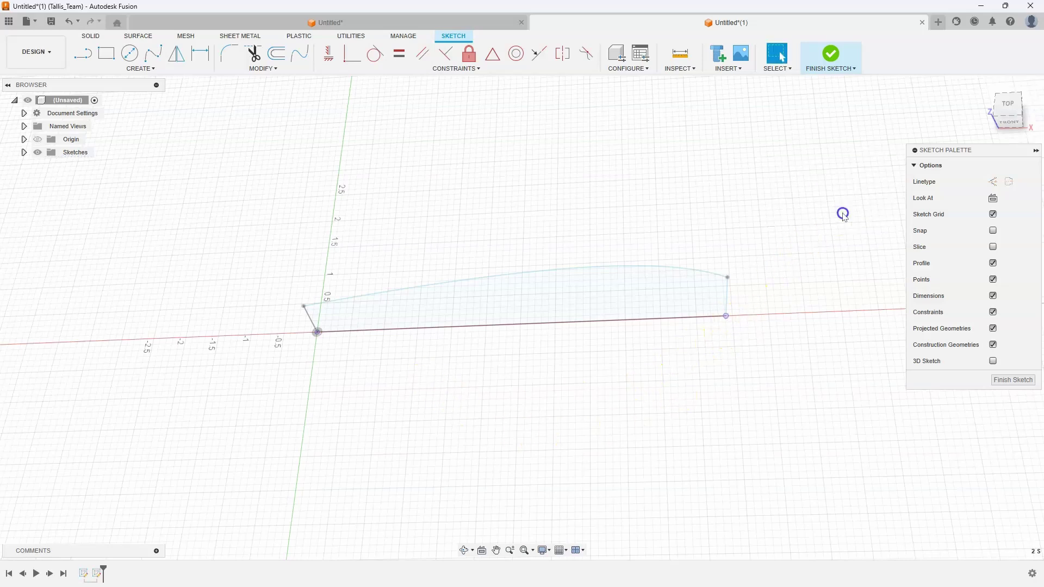
{"action": "left_click", "coordinate": [153, 53]}
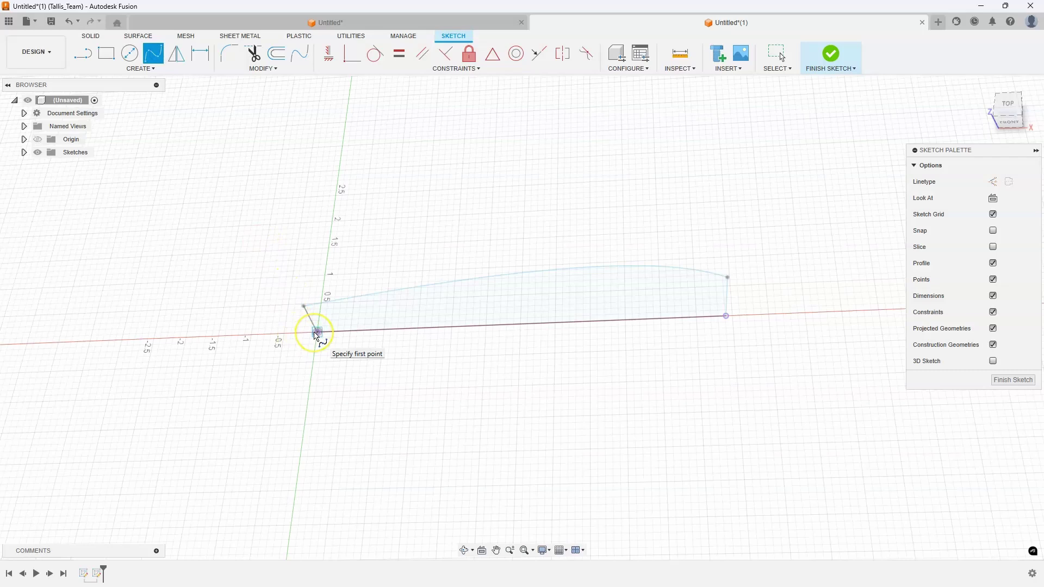
- Draw a U-shaped spline from the origin, through two points below the baseline, to its right endpoint
{"action": "left_click", "coordinate": [318, 339]}
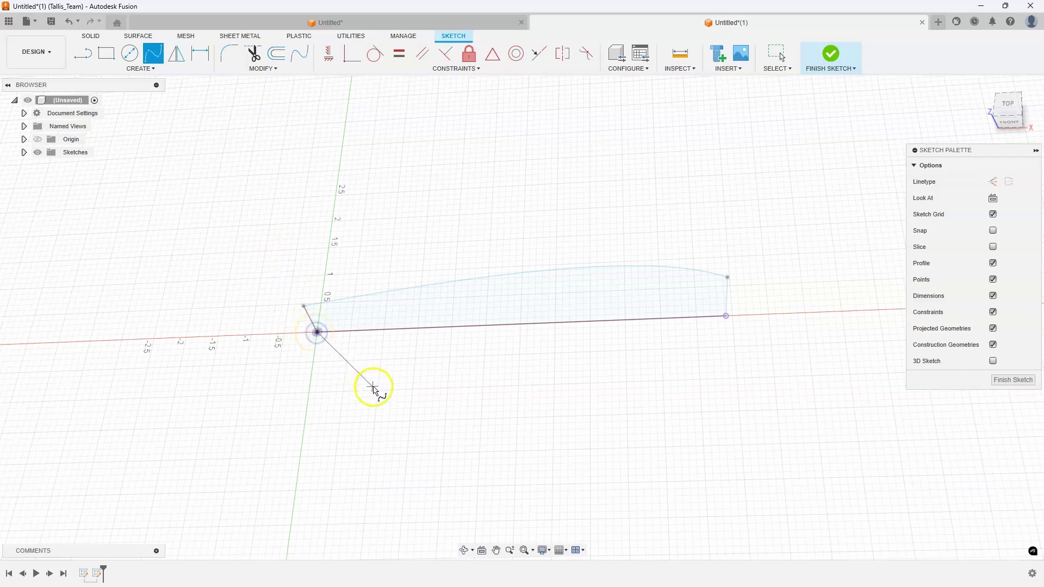
{"action": "left_click", "coordinate": [365, 391]}
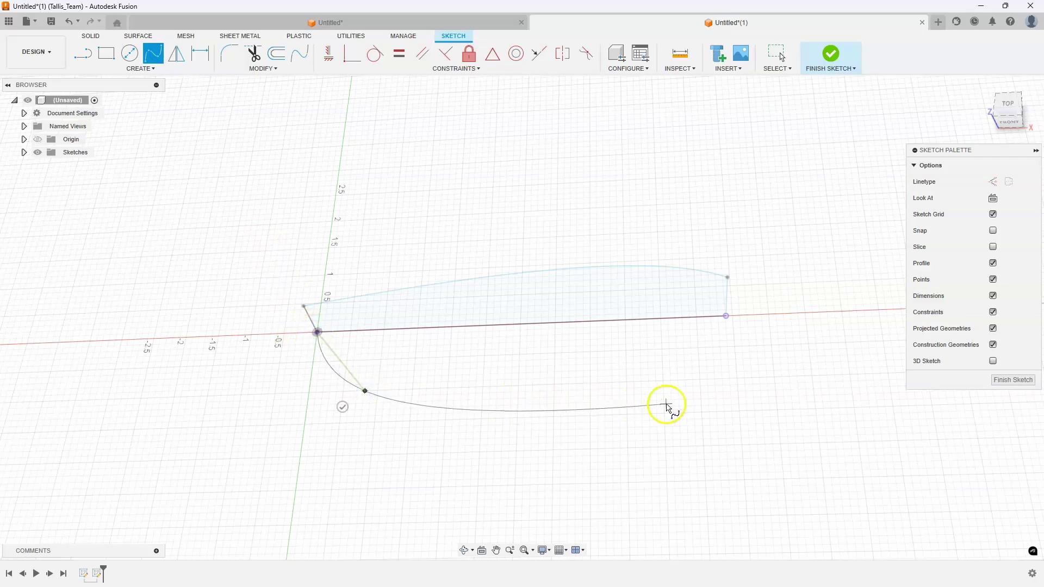
{"action": "left_click", "coordinate": [672, 404]}
{"action": "left_click", "coordinate": [727, 316]}
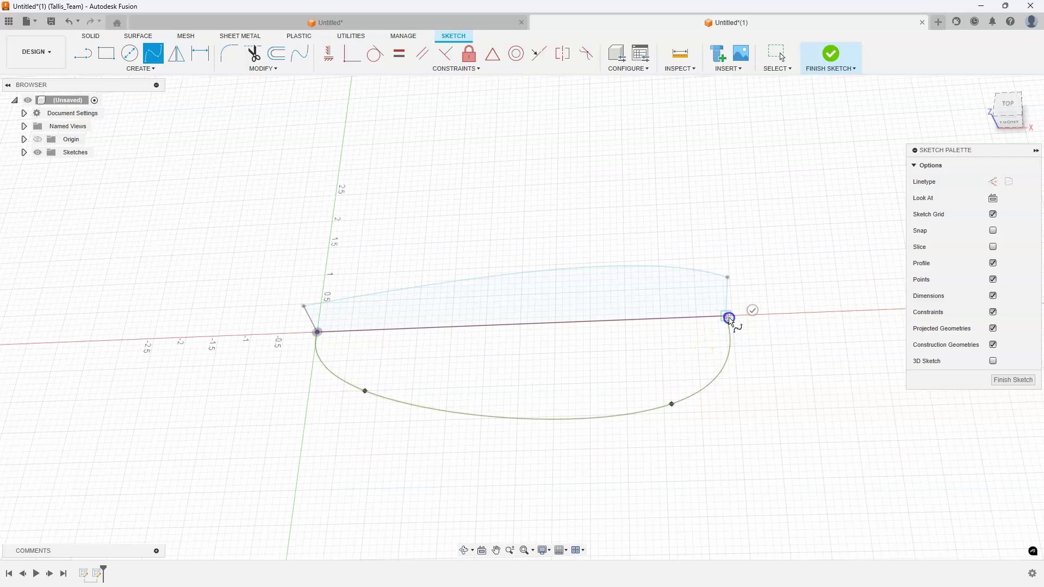
{"action": "left_click", "coordinate": [751, 310]}
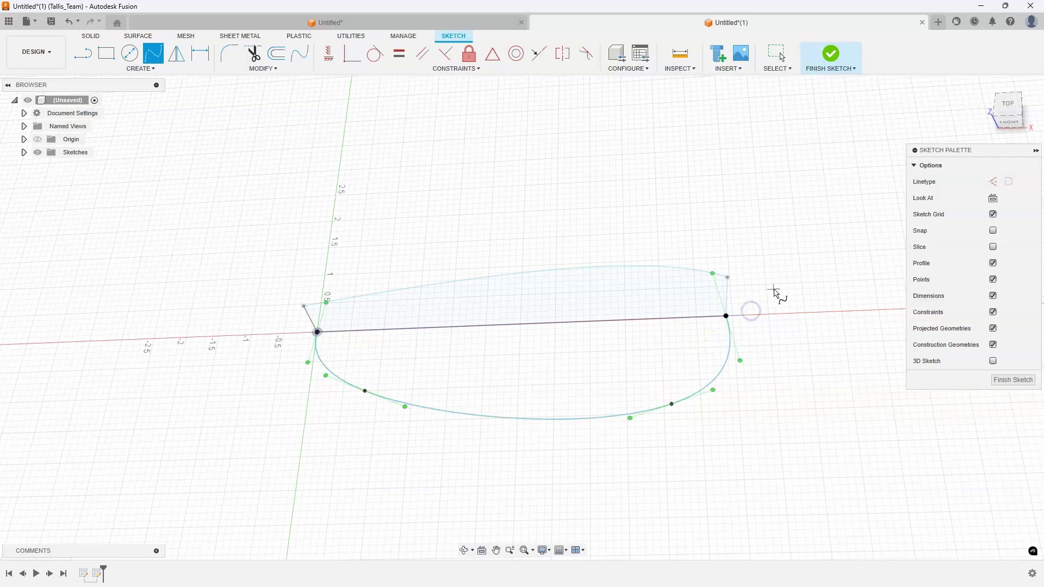
{"action": "key", "text": "Escape"}
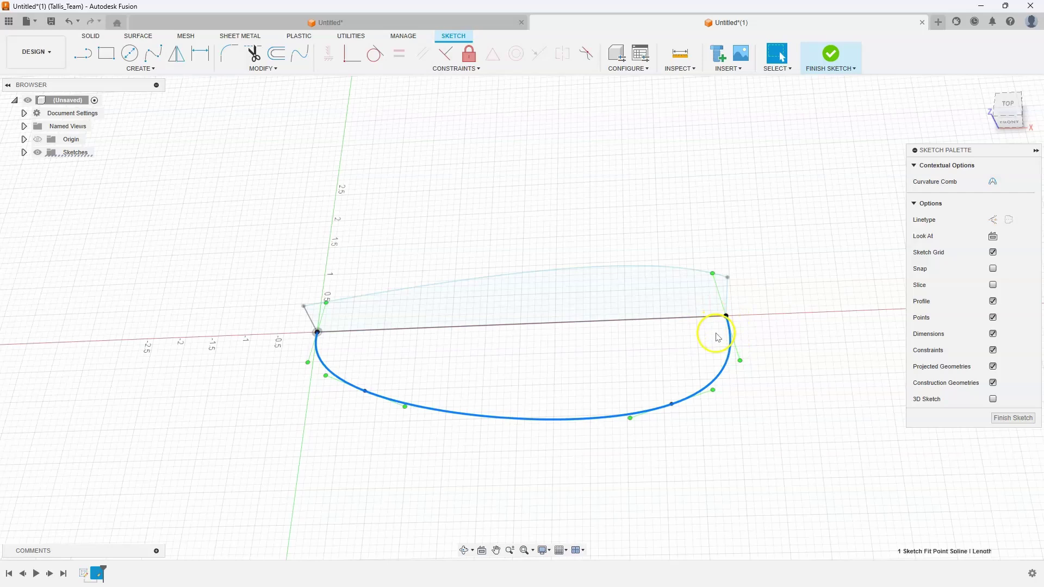
- Constrain both spline end tangents vertical and lengthen the right tangent handle downward
{"action": "left_click", "coordinate": [739, 351]}
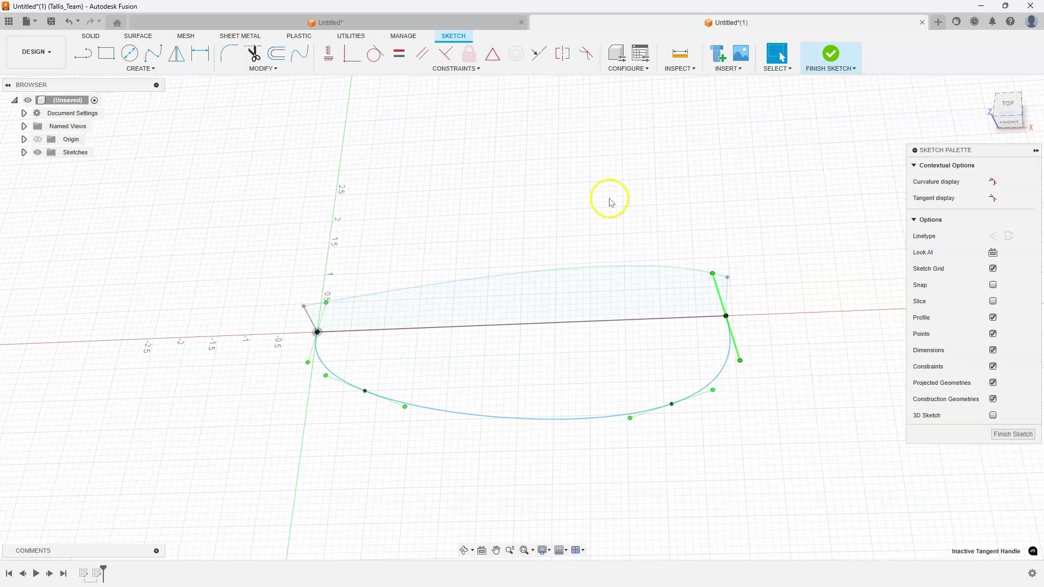
{"action": "left_click", "coordinate": [331, 56]}
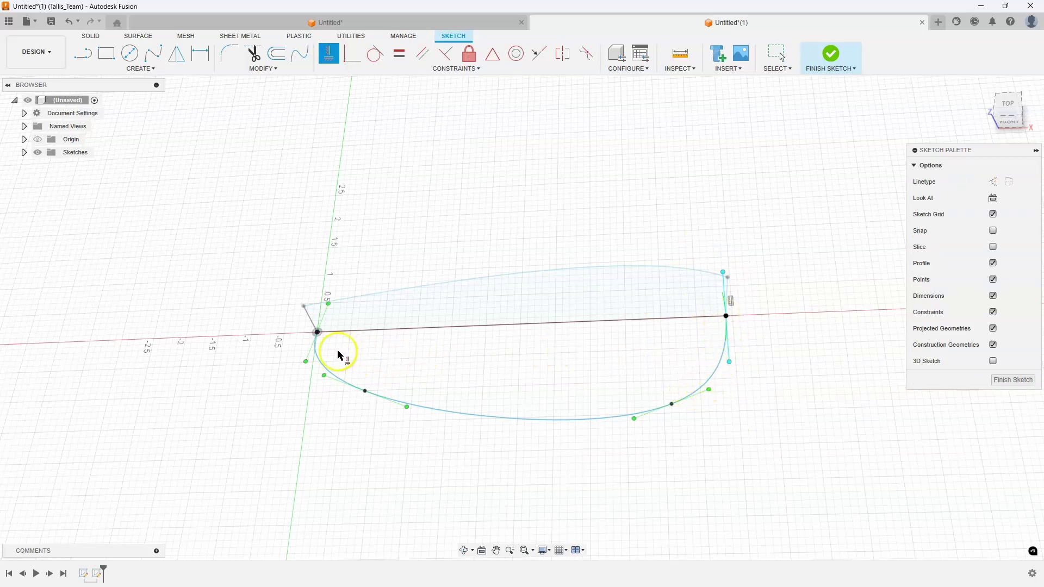
{"action": "left_click", "coordinate": [308, 354]}
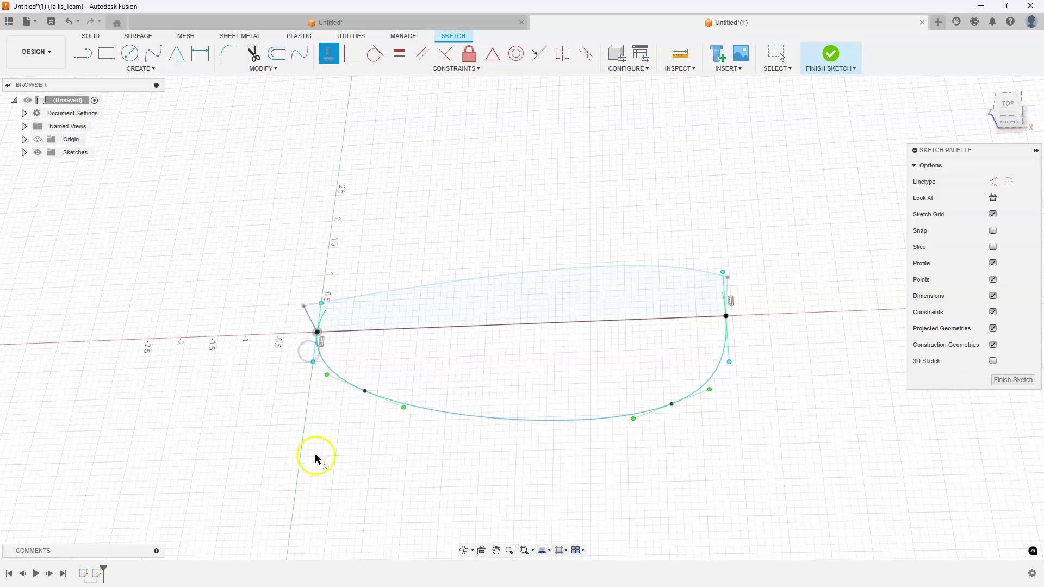
{"action": "key", "text": "Escape"}
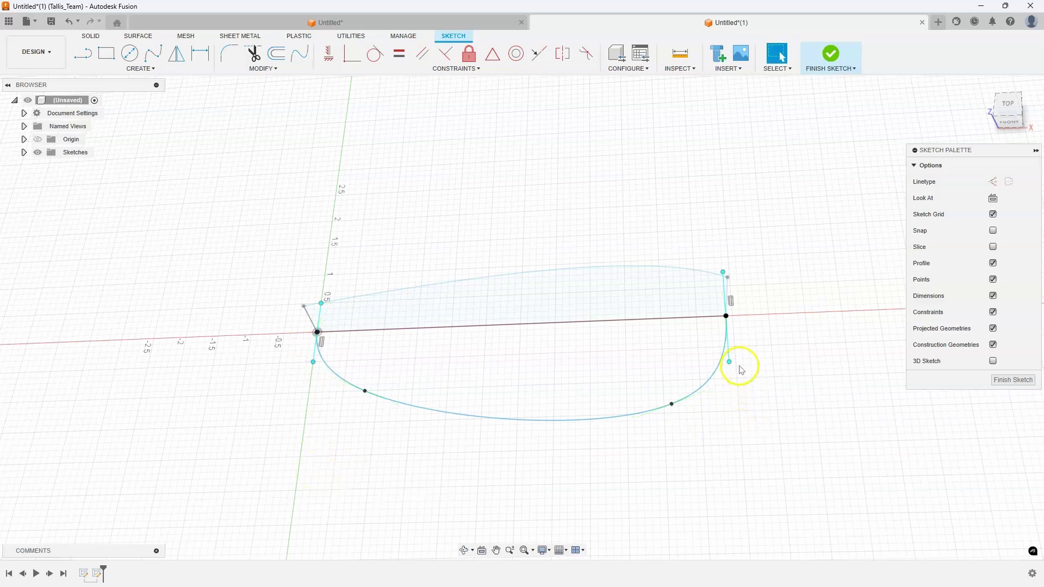
{"action": "left_click_drag", "start_coordinate": [730, 363], "coordinate": [731, 374]}
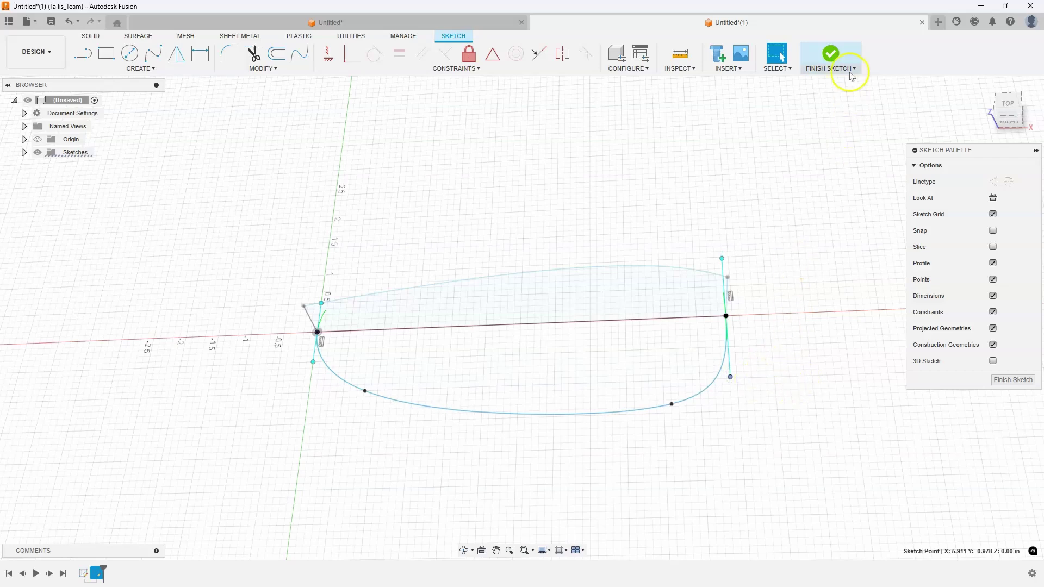
- Finish the sketch and select the upper and lower rails and the profile to inspect them in 3D
{"action": "left_click", "coordinate": [835, 60]}
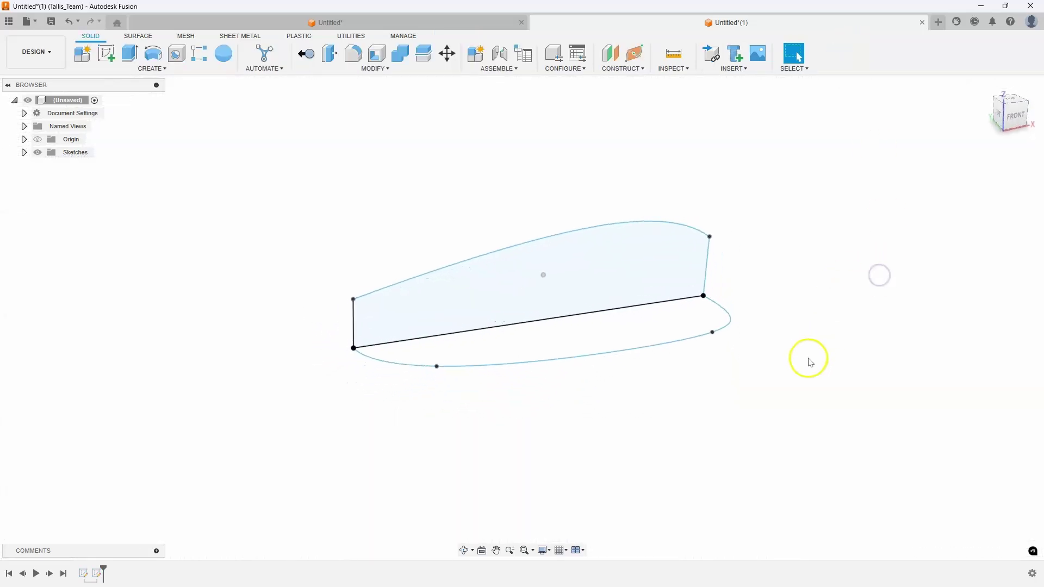
{"action": "left_click", "coordinate": [525, 273]}
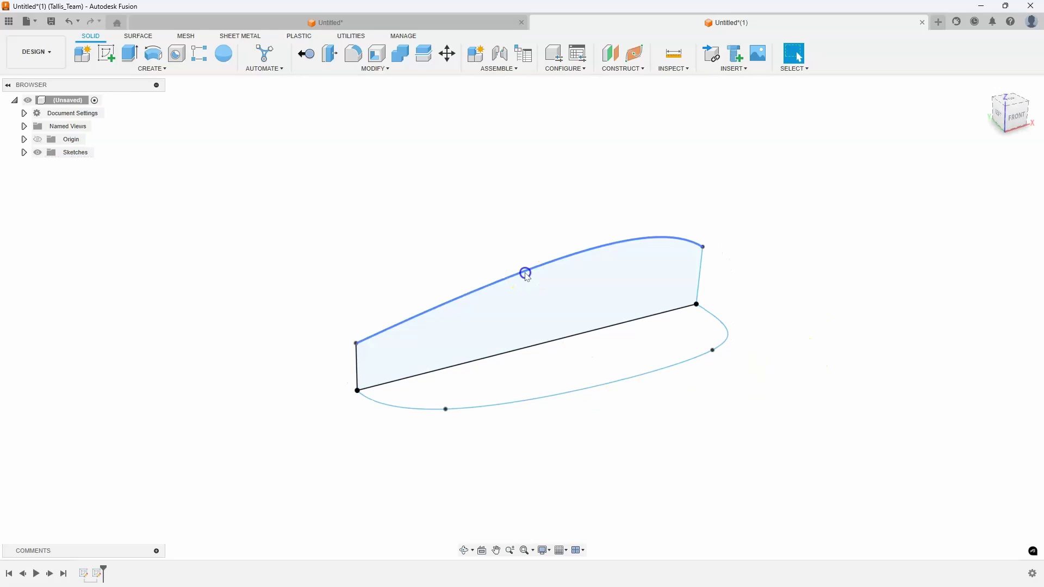
{"action": "left_click", "coordinate": [645, 377], "text": "ctrl"}
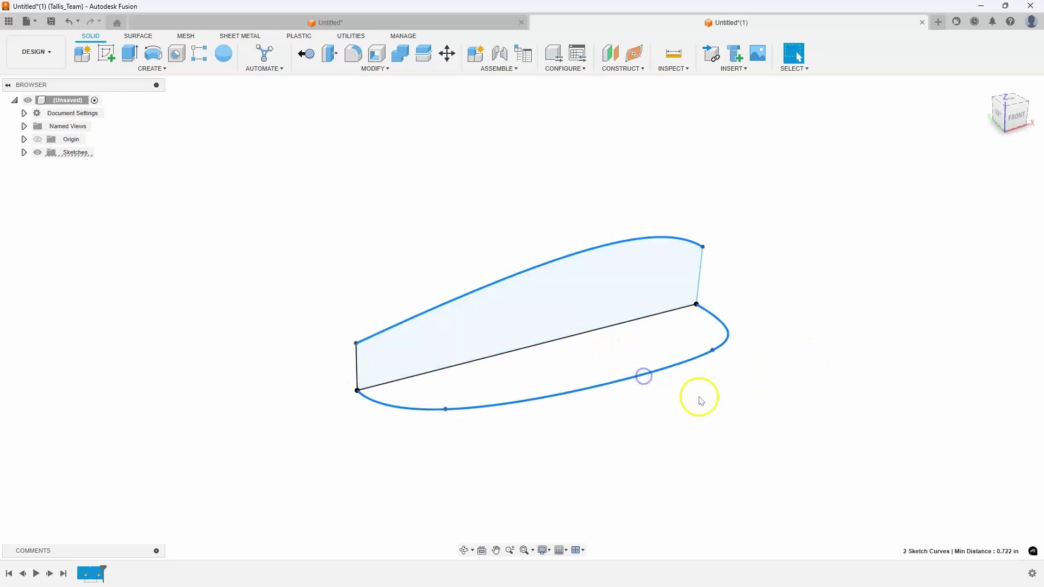
{"action": "left_click", "coordinate": [485, 187]}
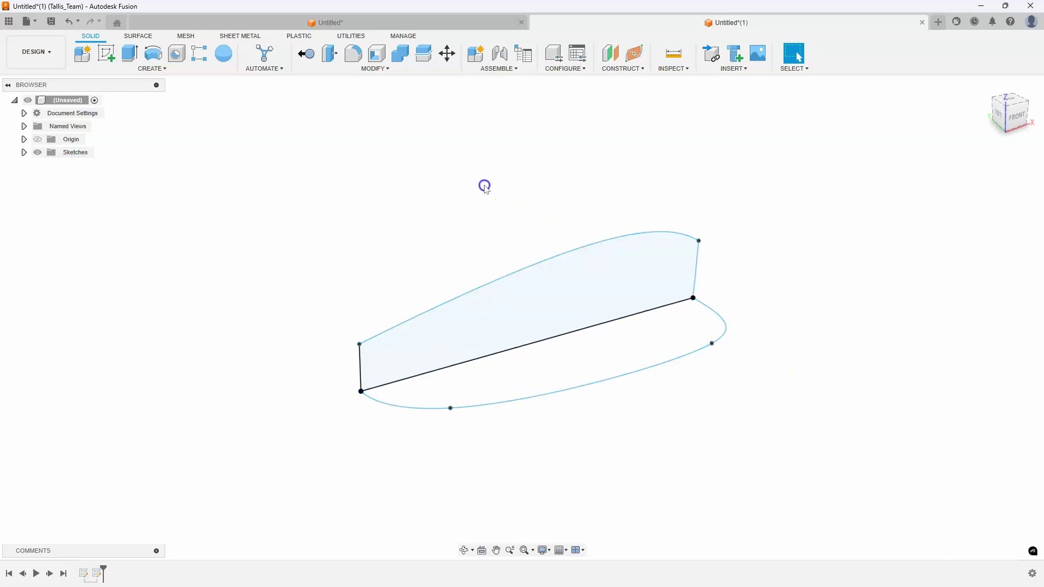
{"action": "left_click", "coordinate": [553, 262]}
{"action": "left_click", "coordinate": [682, 221]}
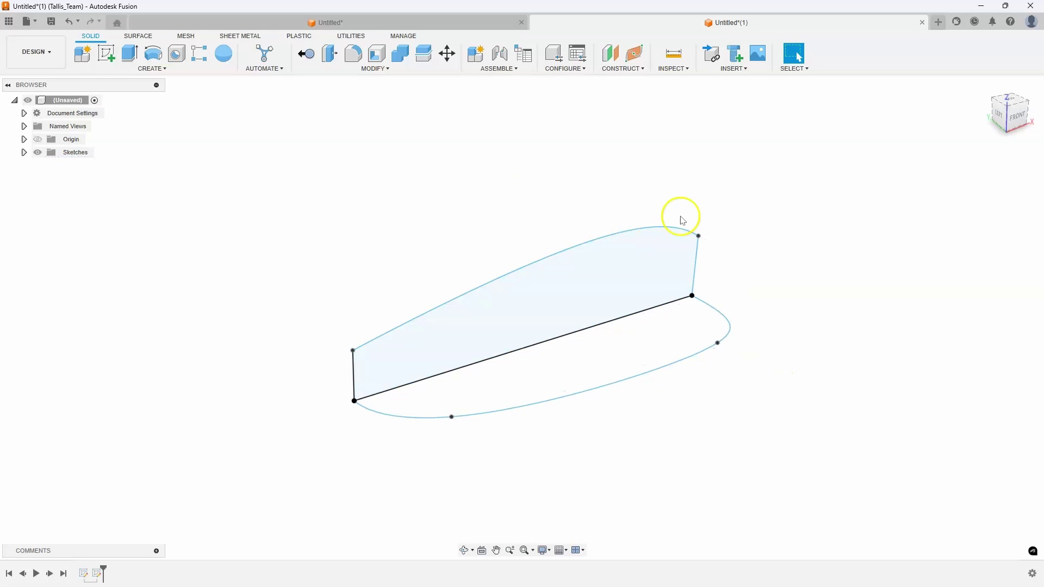
{"action": "left_click", "coordinate": [725, 219]}
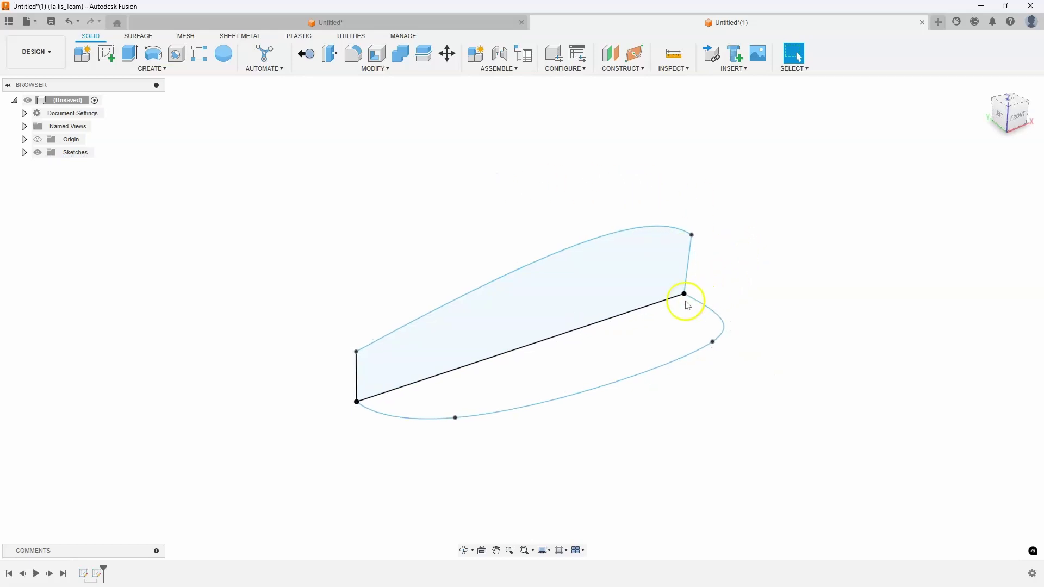
{"action": "left_click", "coordinate": [514, 333]}
{"action": "left_click", "coordinate": [241, 348]}
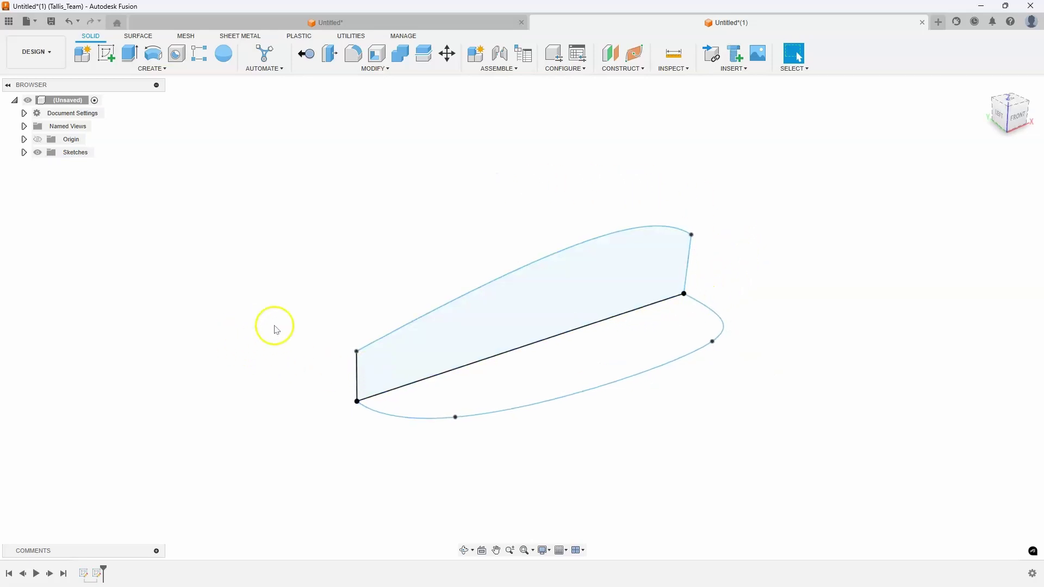
{"action": "left_click", "coordinate": [218, 176]}
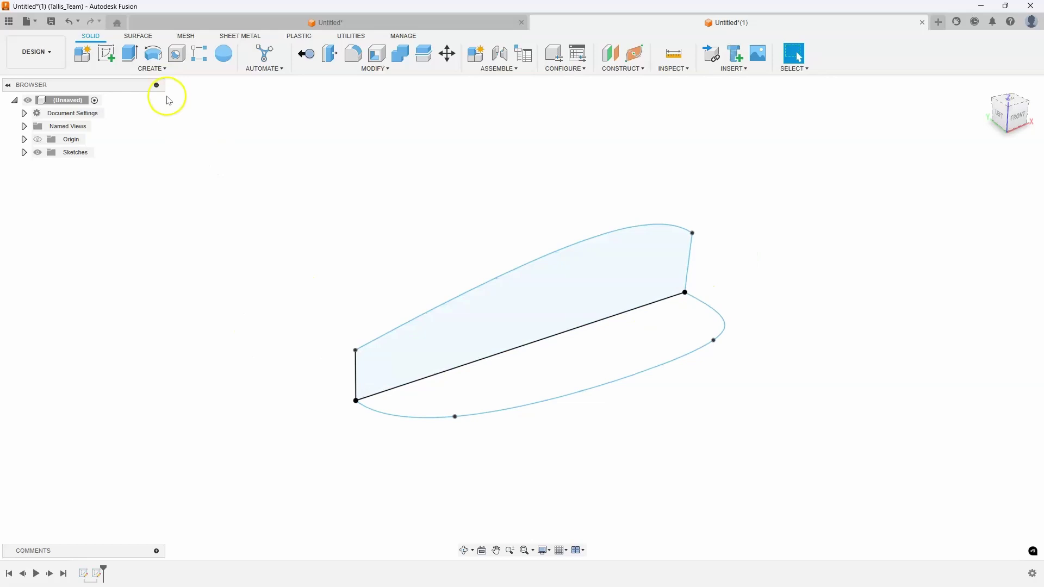
- Start a third sketch on an origin plane beside the rails, then orbit back to an oblique view
{"action": "left_click", "coordinate": [108, 54]}
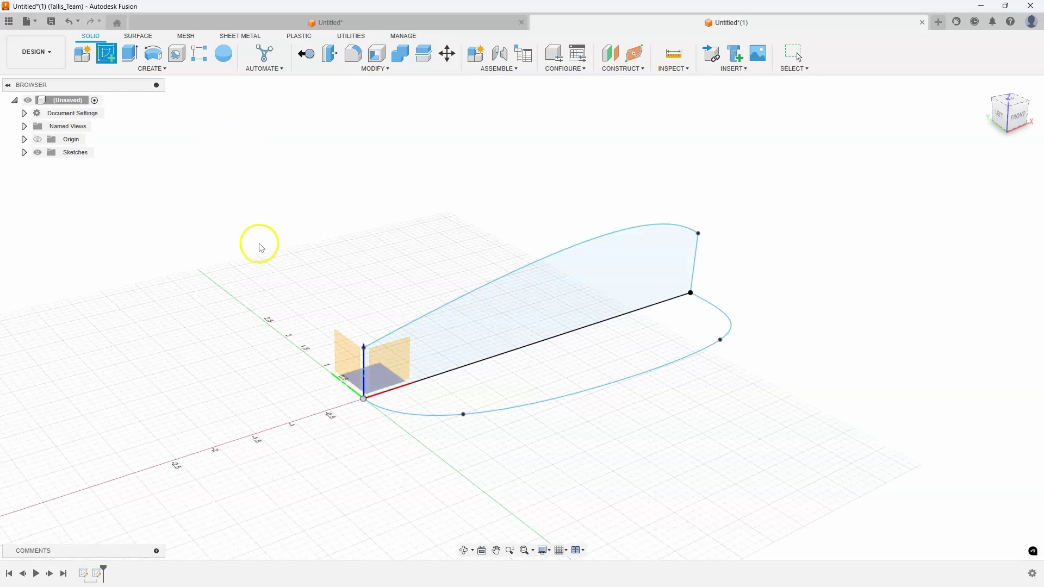
{"action": "middle_click_drag", "start_coordinate": [322, 316], "coordinate": [375, 366], "text": "shift"}
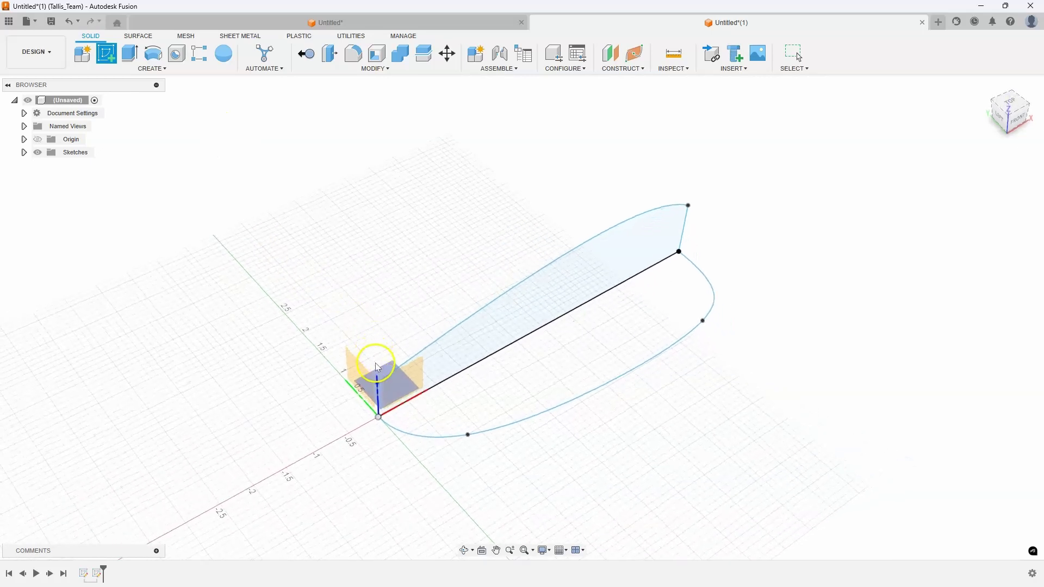
{"action": "left_click", "coordinate": [381, 372]}
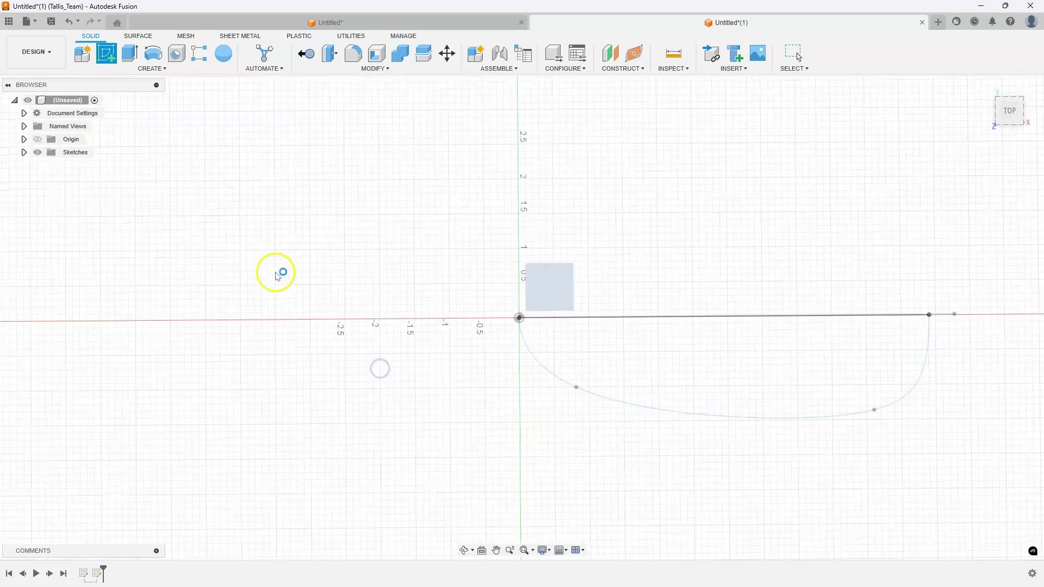
{"action": "mouse_move", "coordinate": [734, 387]}
{"action": "middle_mouse_down", "text": "shift"}
{"action": "mouse_move", "coordinate": [732, 310]}
{"action": "mouse_move", "coordinate": [543, 288]}
{"action": "mouse_move", "coordinate": [406, 247]}
{"action": "mouse_move", "coordinate": [212, 117]}
{"action": "middle_mouse_up", "text": "shift"}
{"action": "left_click", "coordinate": [144, 71]}
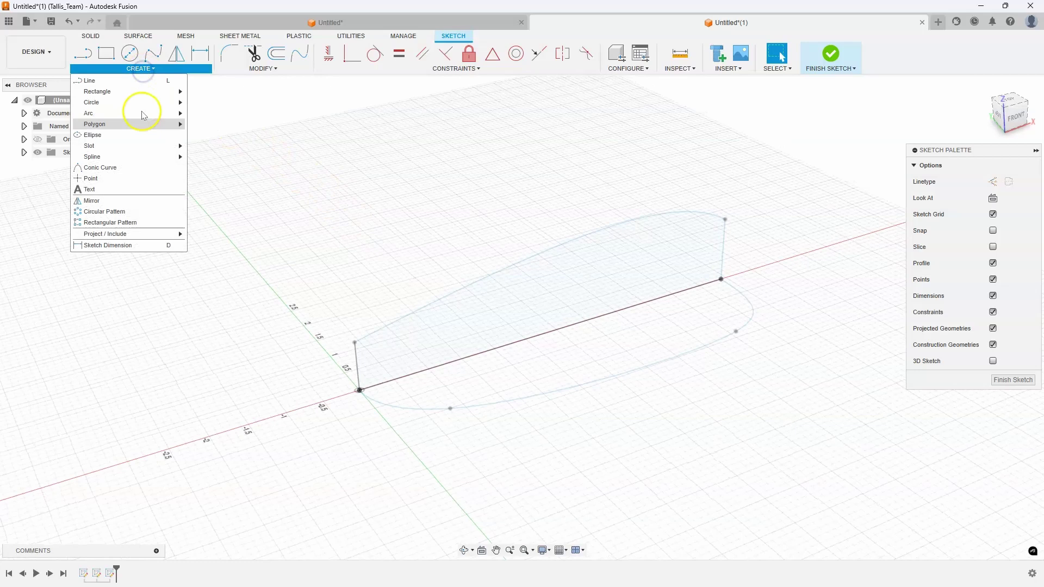
{"action": "mouse_move", "coordinate": [143, 238]}
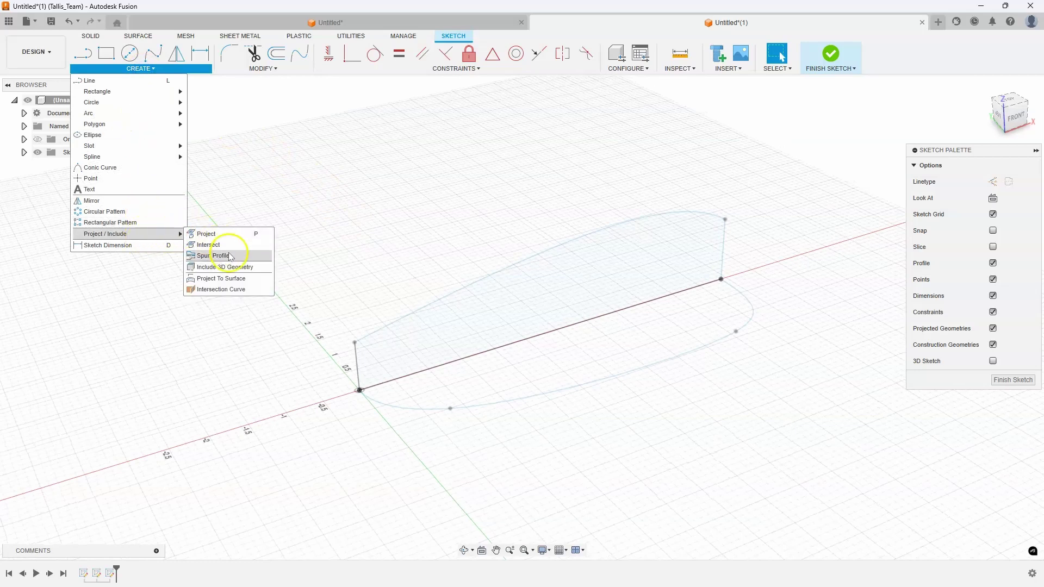
- Create an intersection curve from the upper arched spline and the lower U-shaped rail
{"action": "left_click", "coordinate": [225, 293]}
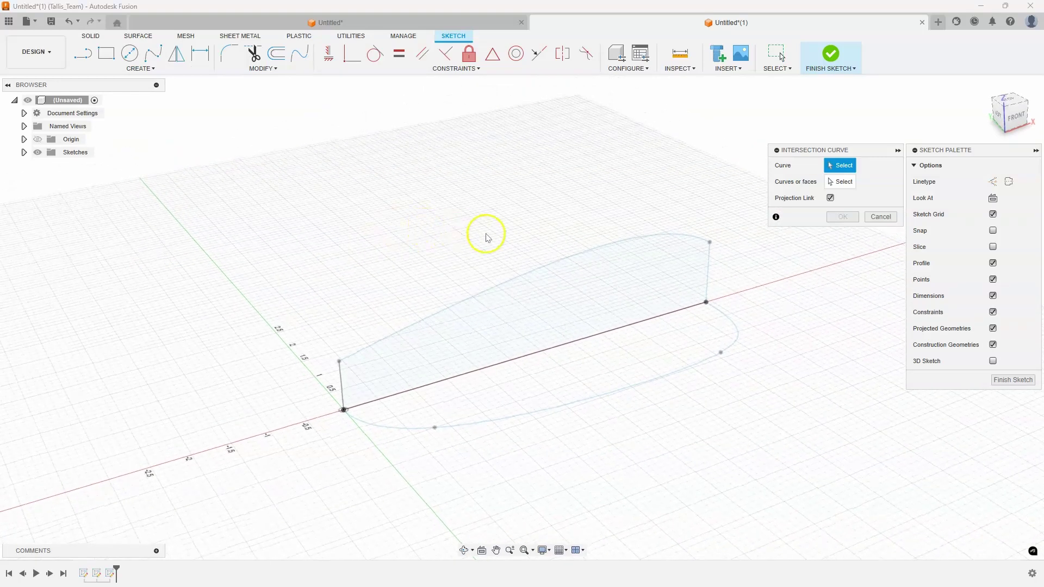
{"action": "left_click", "coordinate": [536, 274]}
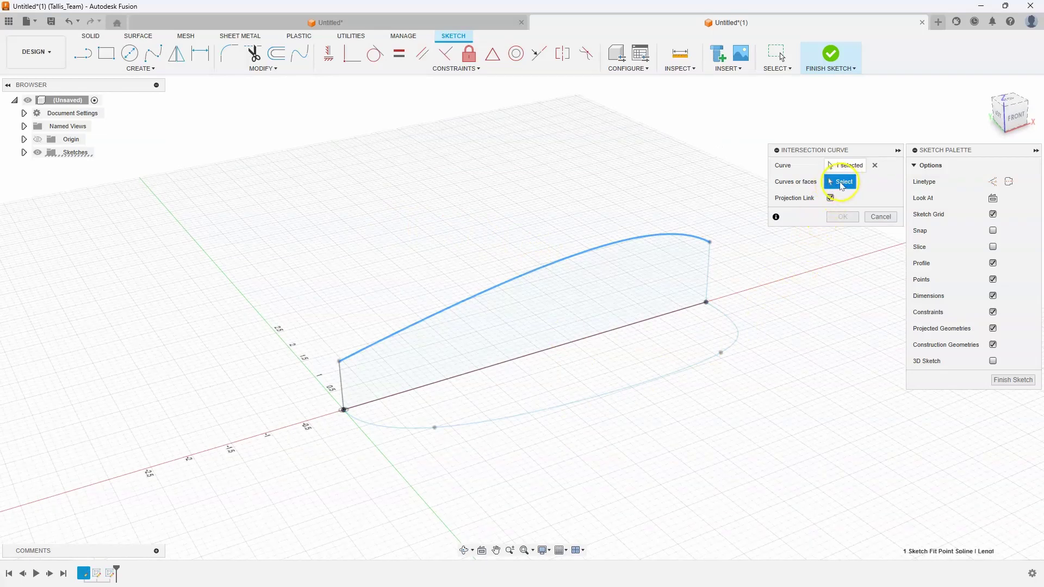
{"action": "left_click", "coordinate": [653, 384]}
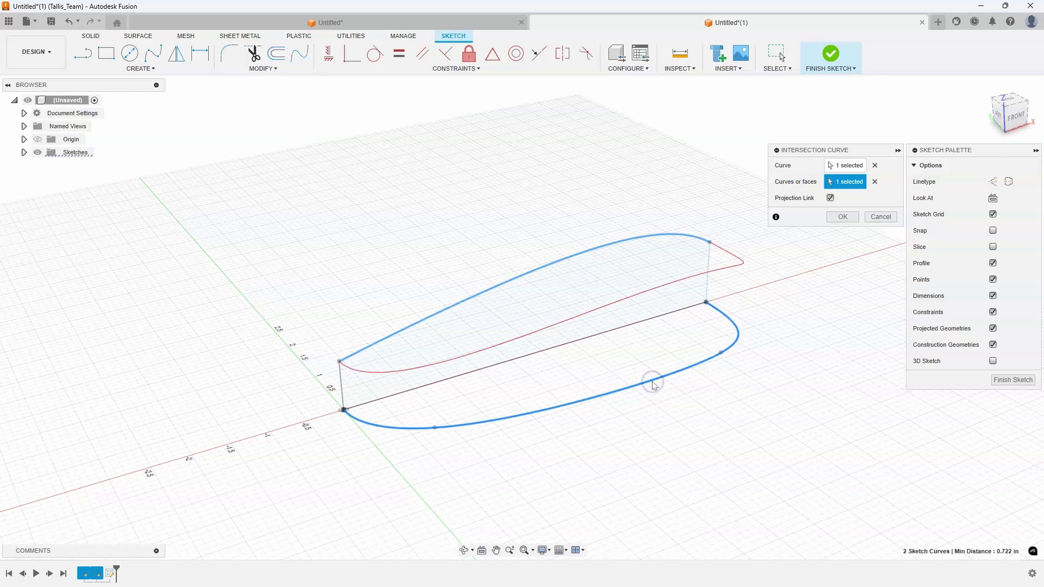
{"action": "left_click", "coordinate": [383, 368]}
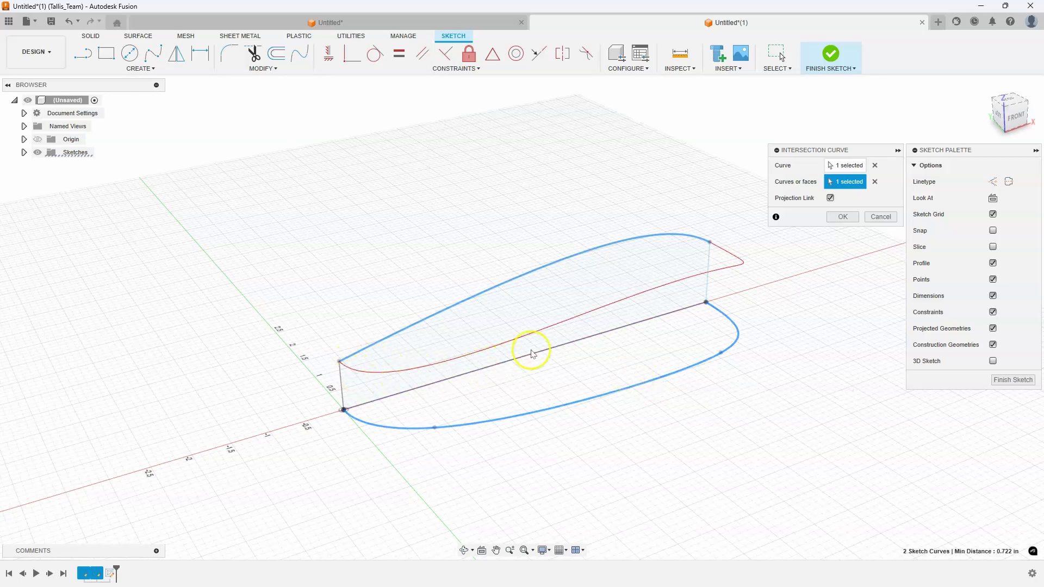
{"action": "mouse_move", "coordinate": [686, 297]}
{"action": "middle_mouse_down", "text": "shift"}
{"action": "mouse_move", "coordinate": [701, 383]}
{"action": "mouse_move", "coordinate": [746, 309]}
{"action": "mouse_move", "coordinate": [634, 278]}
{"action": "mouse_move", "coordinate": [674, 380]}
{"action": "mouse_move", "coordinate": [592, 408]}
{"action": "mouse_move", "coordinate": [411, 385]}
{"action": "mouse_move", "coordinate": [357, 312]}
{"action": "mouse_move", "coordinate": [471, 393]}
{"action": "middle_mouse_up", "text": "shift"}
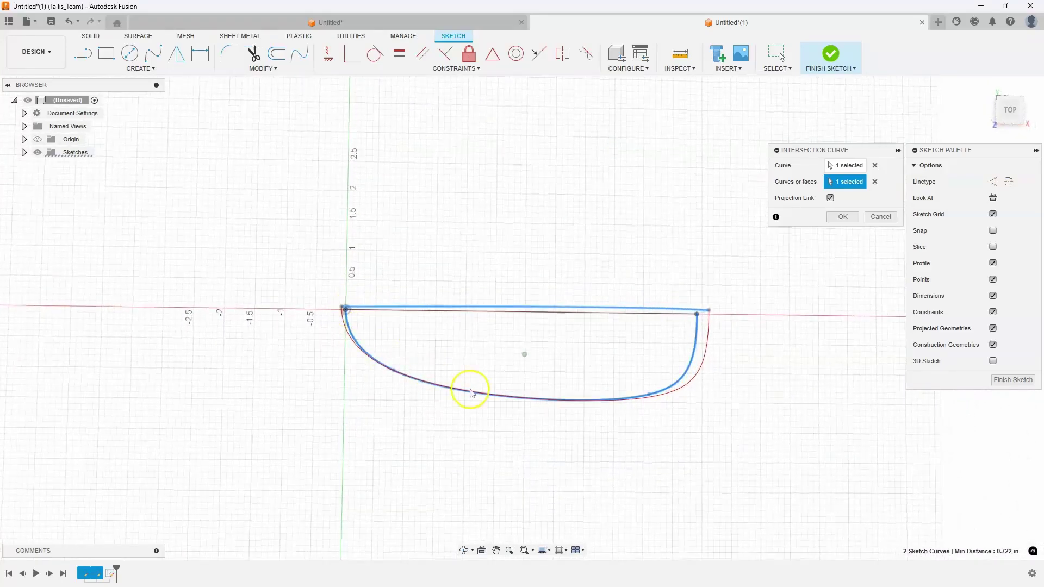
{"action": "mouse_move", "coordinate": [710, 354]}
{"action": "middle_mouse_down", "text": "shift"}
{"action": "mouse_move", "coordinate": [694, 332]}
{"action": "mouse_move", "coordinate": [410, 359]}
{"action": "mouse_move", "coordinate": [745, 391]}
{"action": "mouse_move", "coordinate": [755, 339]}
{"action": "mouse_move", "coordinate": [723, 275]}
{"action": "mouse_move", "coordinate": [692, 266]}
{"action": "mouse_move", "coordinate": [608, 345]}
{"action": "mouse_move", "coordinate": [366, 391]}
{"action": "mouse_move", "coordinate": [772, 270]}
{"action": "middle_mouse_up", "text": "shift"}
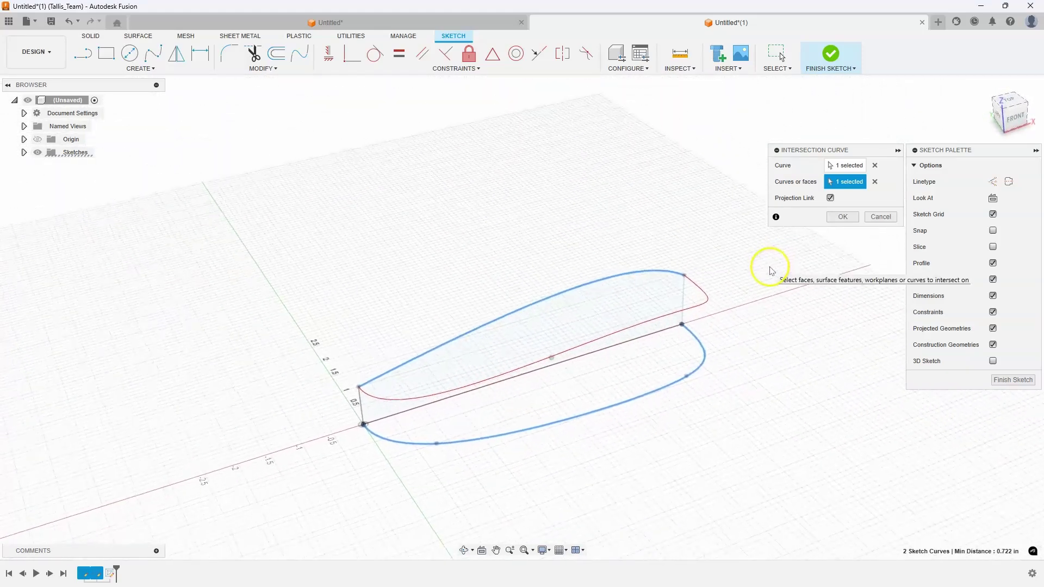
{"action": "left_click", "coordinate": [842, 217]}
{"action": "mouse_move", "coordinate": [843, 217]}
{"action": "middle_mouse_down", "text": "shift"}
{"action": "mouse_move", "coordinate": [843, 286]}
{"action": "mouse_move", "coordinate": [790, 303]}
{"action": "mouse_move", "coordinate": [744, 266]}
{"action": "mouse_move", "coordinate": [776, 282]}
{"action": "mouse_move", "coordinate": [783, 275]}
{"action": "middle_mouse_up", "text": "shift"}
- Finish the intersection-curve sketch and orbit to an angled top-front view of the curves
{"action": "left_click", "coordinate": [830, 57]}
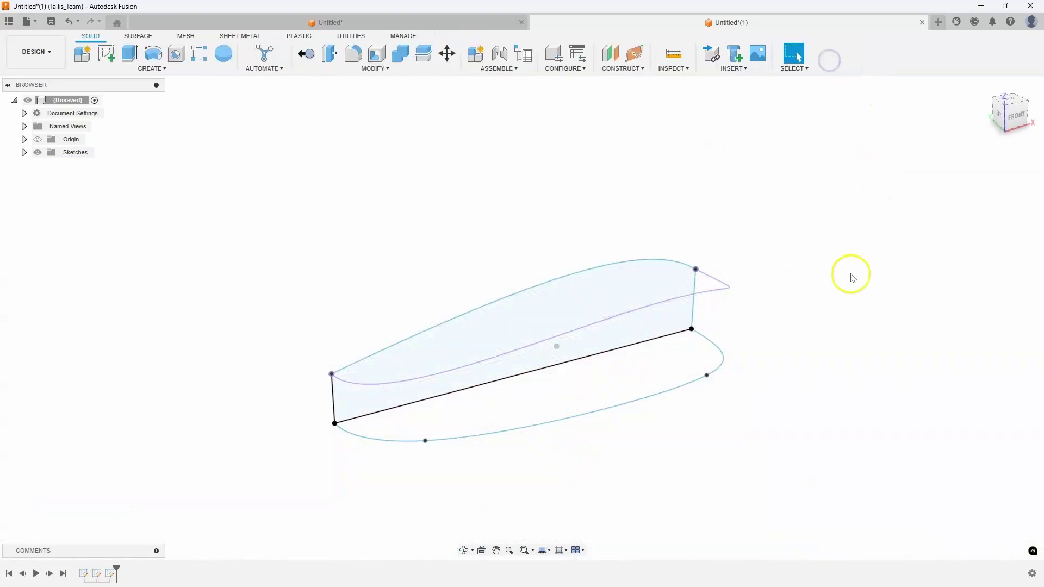
{"action": "mouse_move", "coordinate": [852, 278]}
{"action": "middle_mouse_down", "text": "shift"}
{"action": "mouse_move", "coordinate": [678, 380]}
{"action": "mouse_move", "coordinate": [463, 356]}
{"action": "mouse_move", "coordinate": [252, 375]}
{"action": "mouse_move", "coordinate": [999, 131]}
{"action": "middle_mouse_up", "text": "shift"}
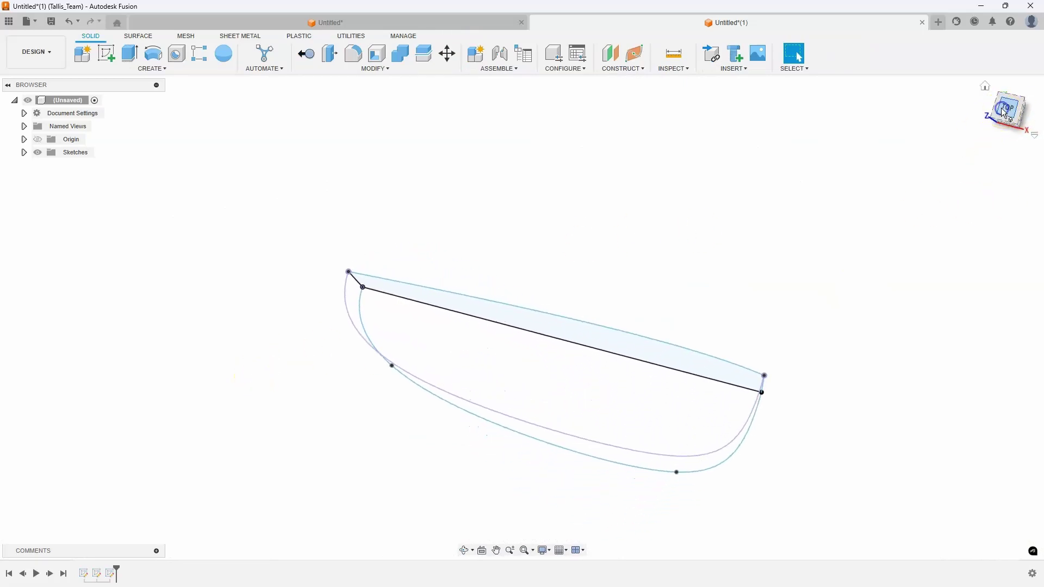
{"action": "left_click", "coordinate": [1005, 113]}
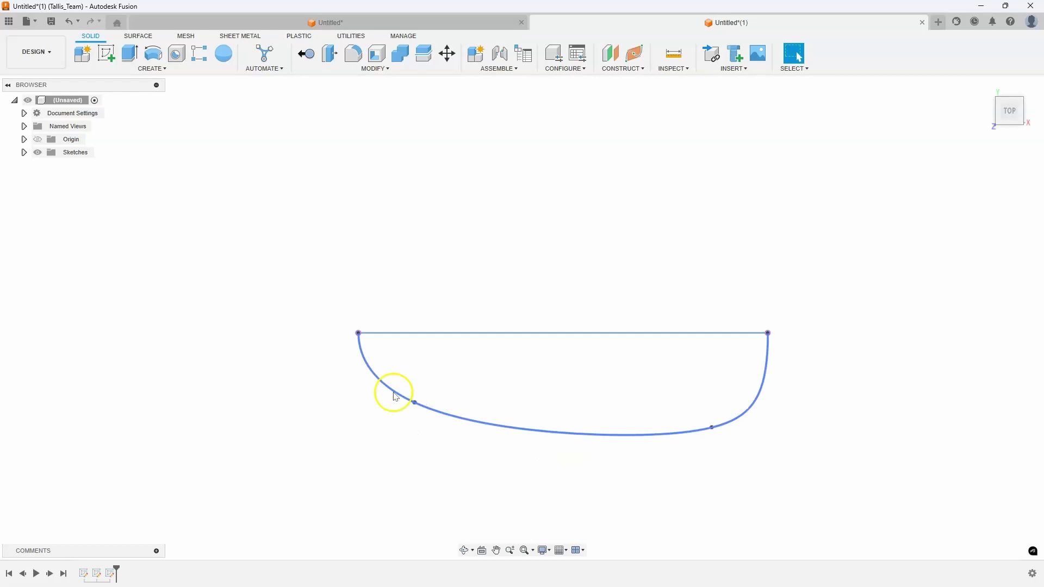
{"action": "middle_click_drag", "start_coordinate": [910, 158], "coordinate": [993, 133], "text": "shift"}
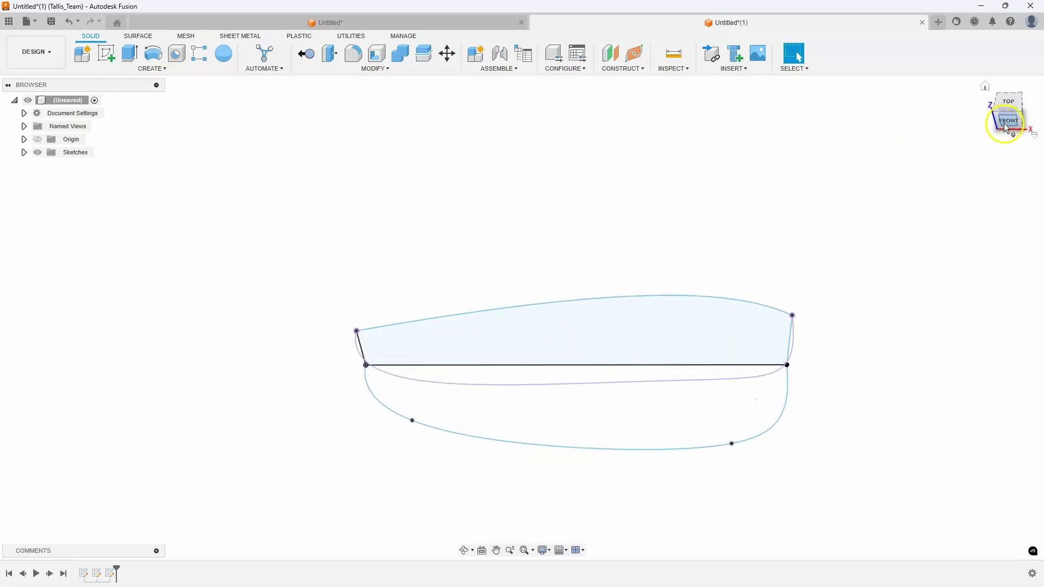
{"action": "left_click", "coordinate": [990, 131]}
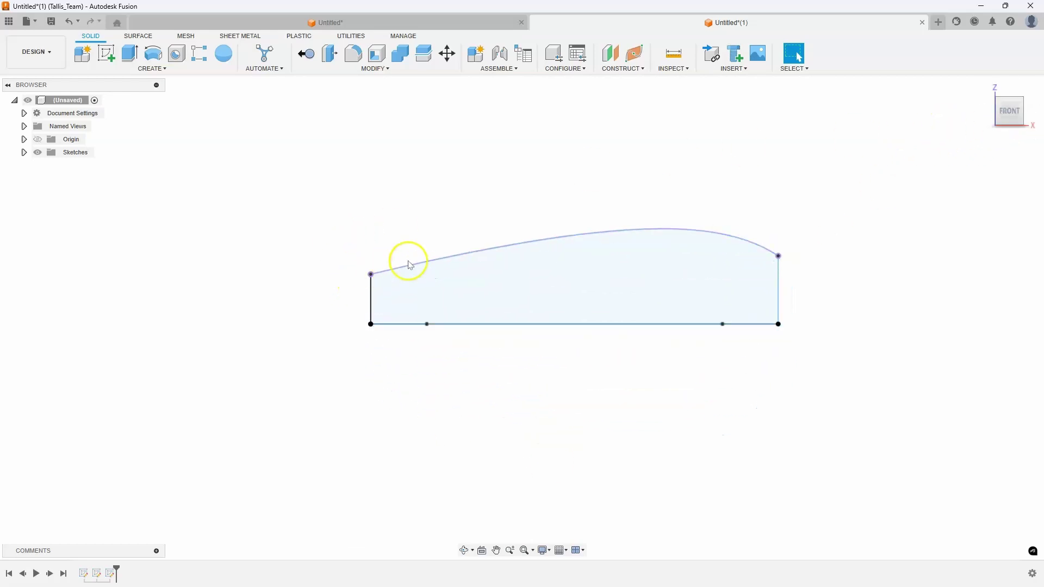
{"action": "middle_click_drag", "start_coordinate": [928, 205], "coordinate": [138, 46], "text": "shift"}
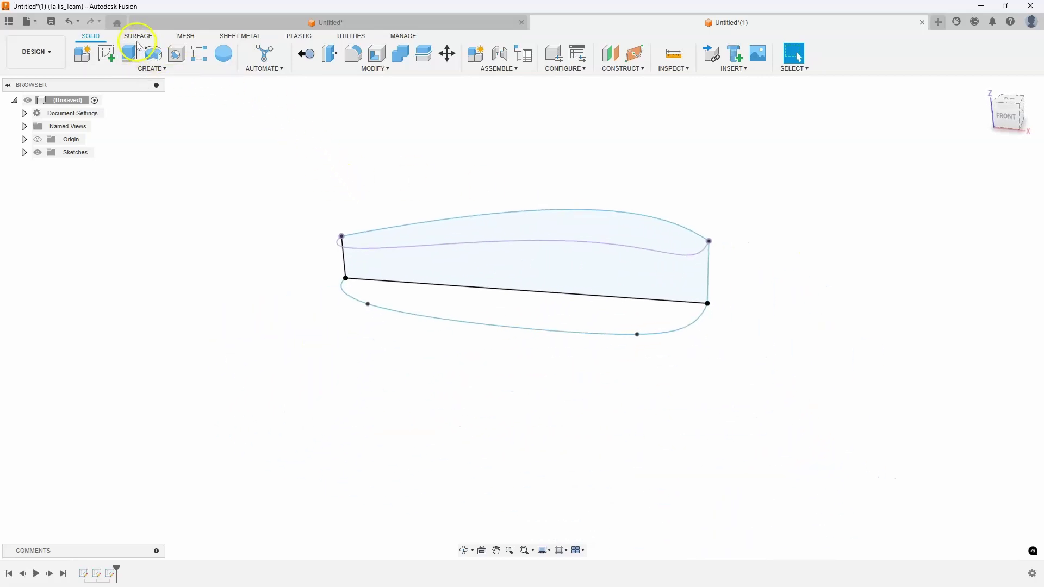
- Switch to the Surface tools and show the Create feature list
{"action": "left_click", "coordinate": [138, 37]}
{"action": "middle_click_drag", "start_coordinate": [256, 127], "coordinate": [213, 98], "text": "shift"}
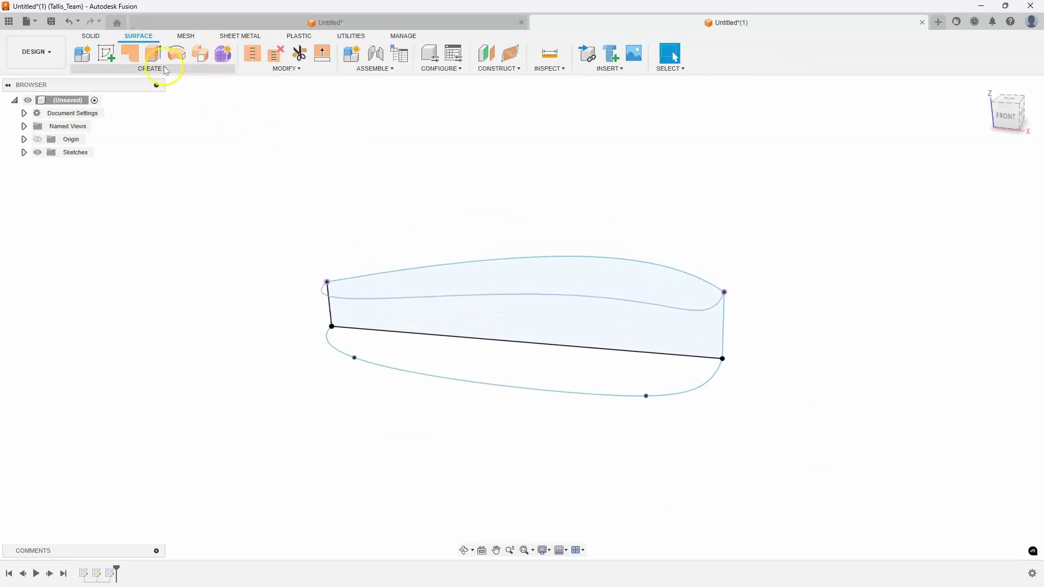
{"action": "left_click", "coordinate": [163, 69]}
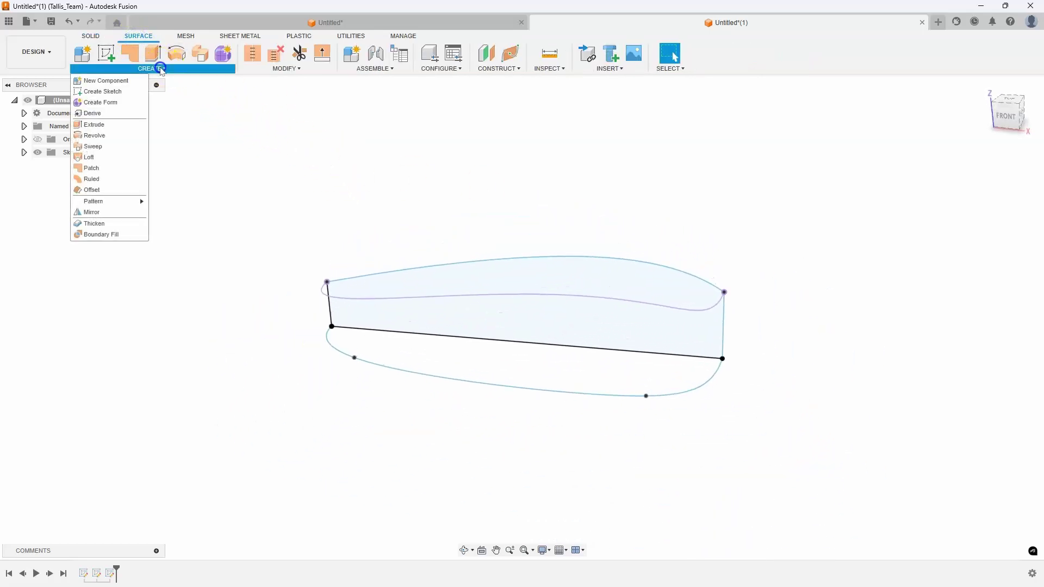
- Start a loft using the right-hand and left-hand end edges as its two profiles
{"action": "left_click", "coordinate": [93, 158]}
{"action": "middle_click_drag", "start_coordinate": [494, 193], "coordinate": [640, 337], "text": "shift"}
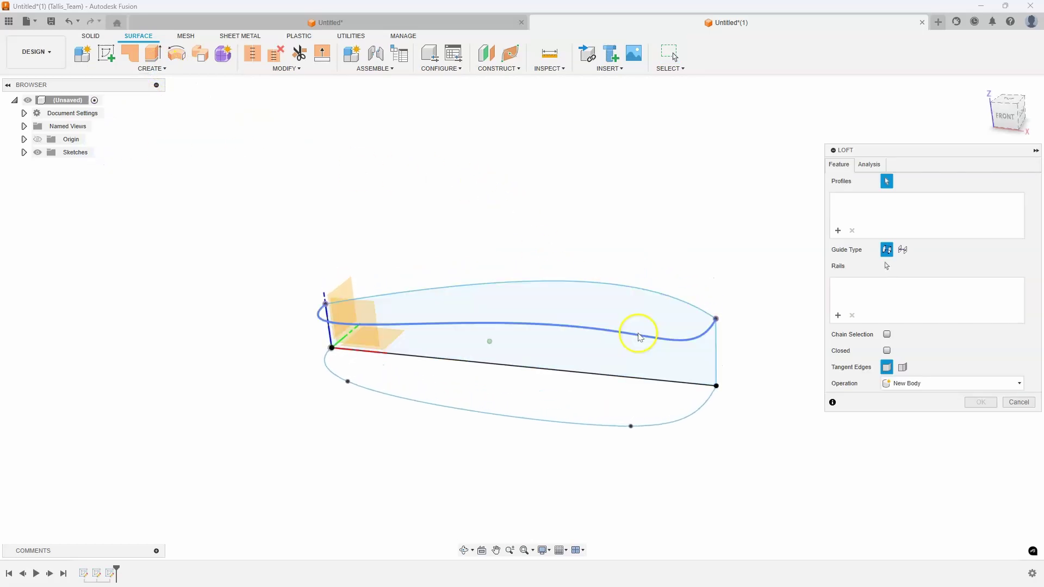
{"action": "left_click", "coordinate": [714, 353]}
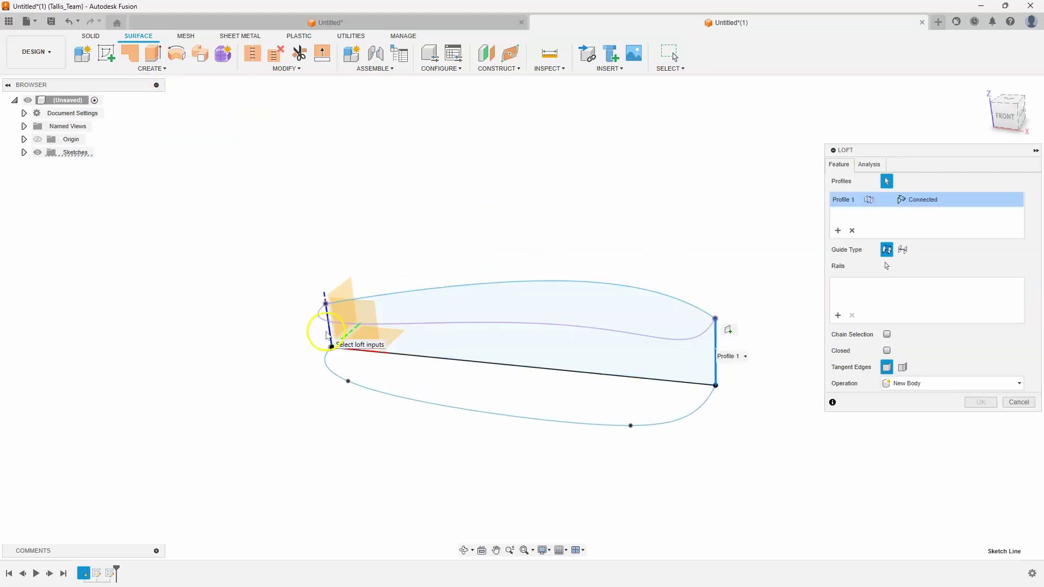
{"action": "left_click", "coordinate": [330, 333]}
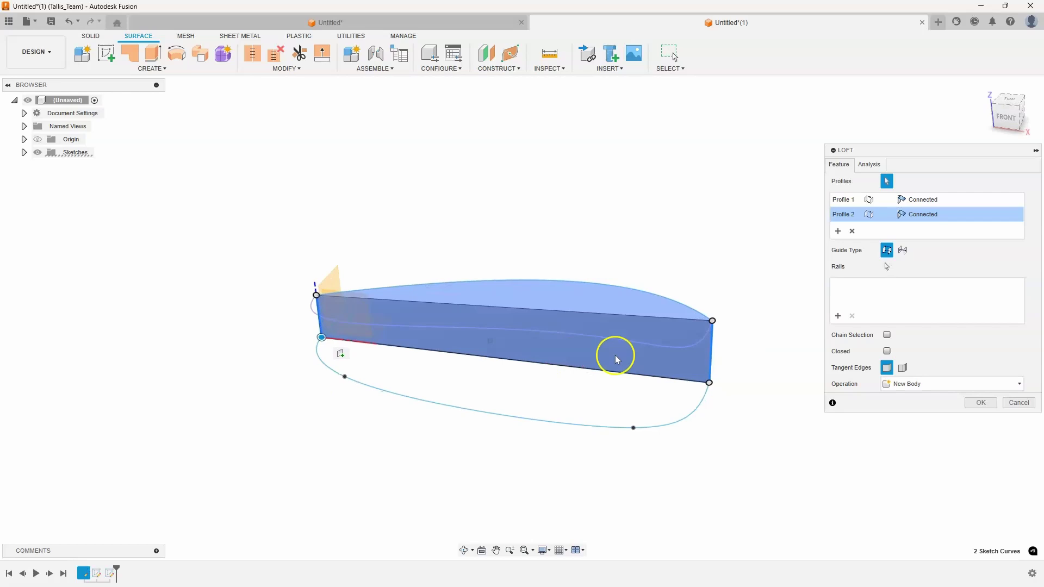
{"action": "middle_click_drag", "start_coordinate": [612, 354], "coordinate": [725, 338], "text": "shift"}
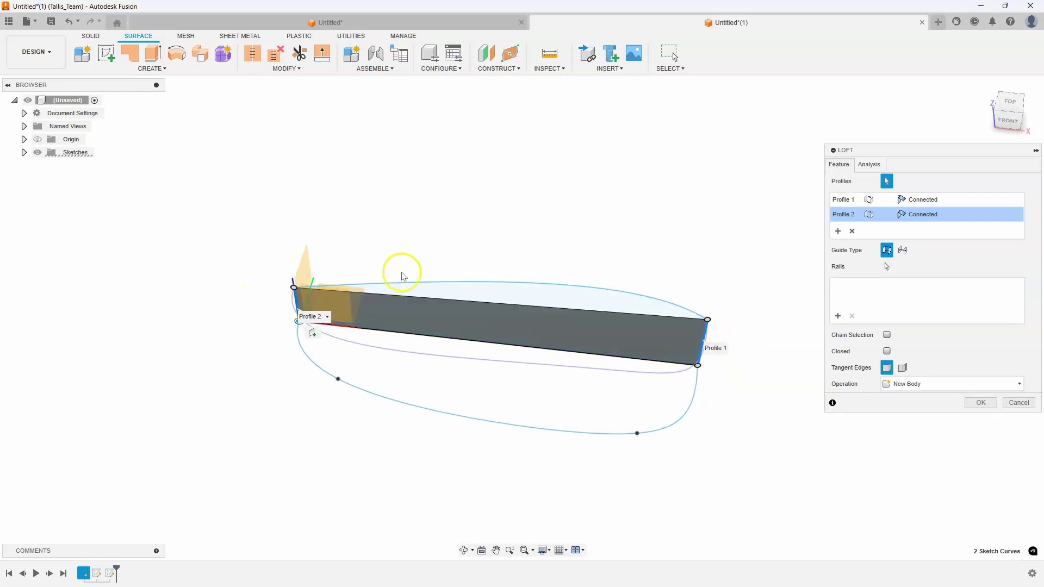
{"action": "mouse_move", "coordinate": [402, 276]}
{"action": "middle_mouse_down", "text": "shift"}
{"action": "mouse_move", "coordinate": [810, 221]}
{"action": "mouse_move", "coordinate": [748, 313]}
{"action": "mouse_move", "coordinate": [835, 324]}
{"action": "middle_mouse_up", "text": "shift"}
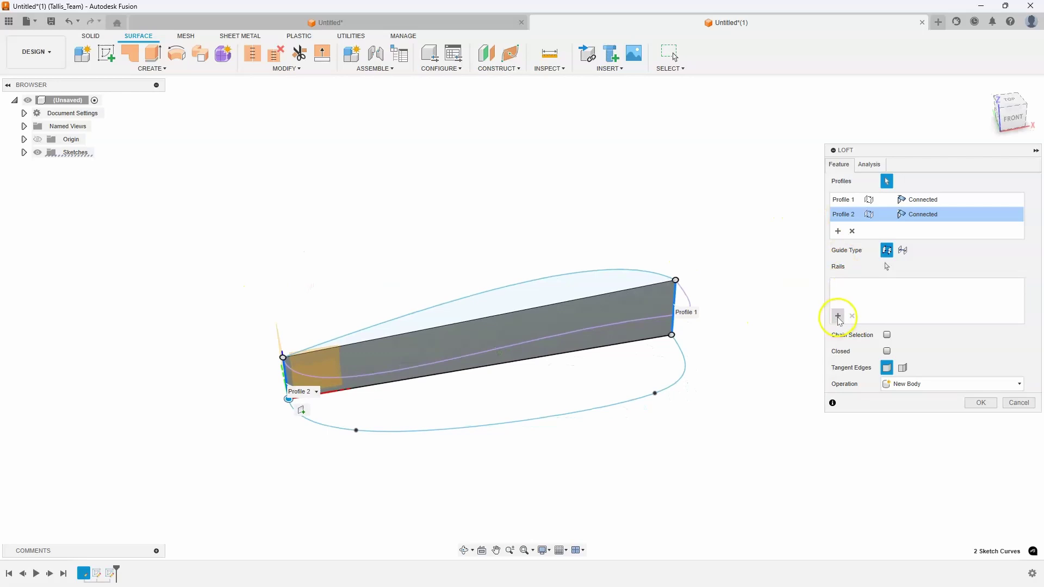
- Add the upper and lower splines as rails and commit the loft as a surface body
{"action": "left_click", "coordinate": [837, 316]}
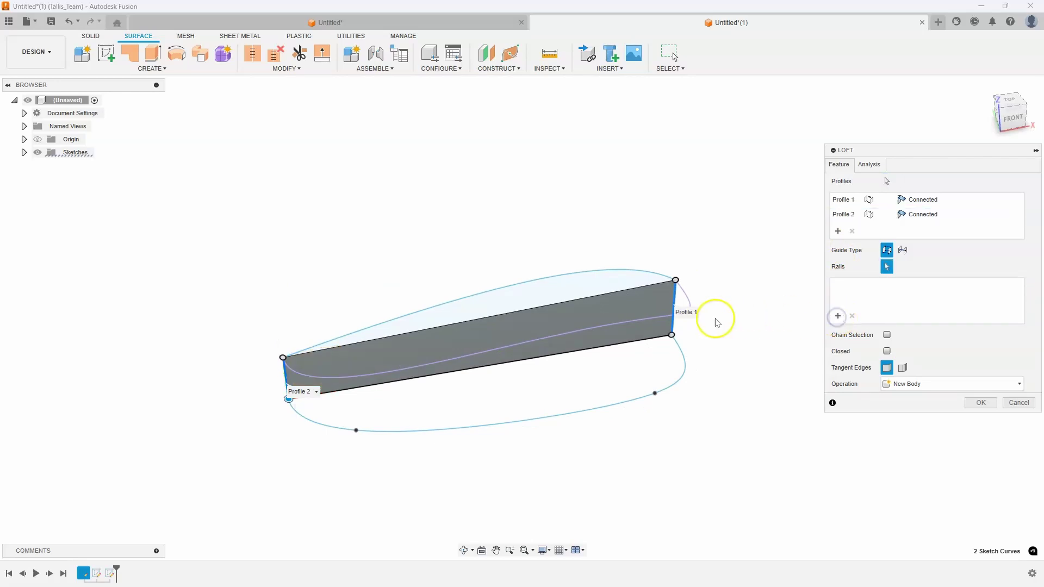
{"action": "left_click", "coordinate": [642, 325]}
{"action": "mouse_move", "coordinate": [729, 443]}
{"action": "middle_mouse_down", "text": "shift"}
{"action": "mouse_move", "coordinate": [739, 448]}
{"action": "mouse_move", "coordinate": [727, 380]}
{"action": "mouse_move", "coordinate": [699, 313]}
{"action": "mouse_move", "coordinate": [608, 341]}
{"action": "middle_mouse_up", "text": "shift"}
{"action": "middle_click_drag", "start_coordinate": [434, 350], "coordinate": [432, 373], "text": "shift"}
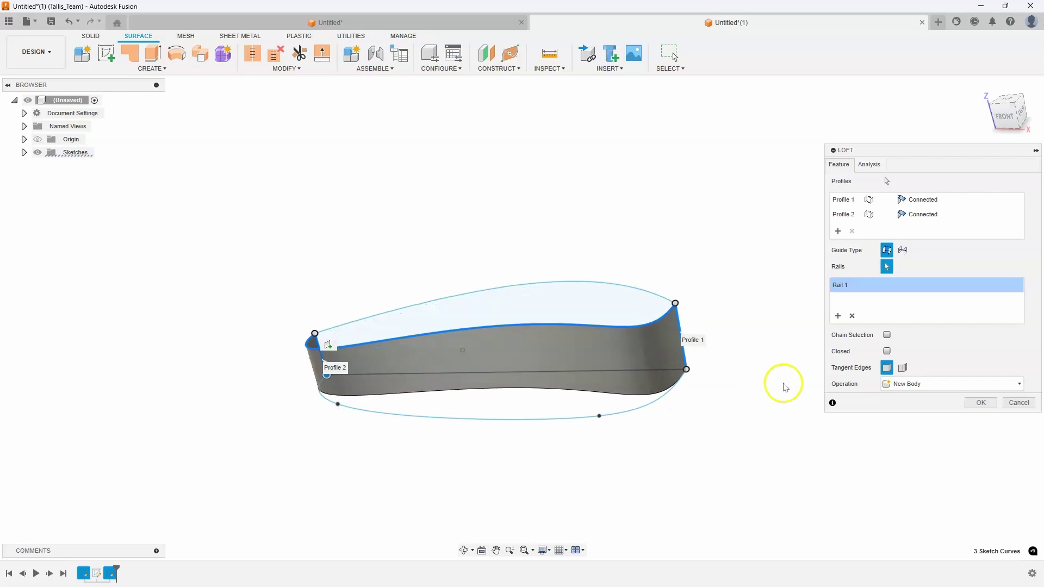
{"action": "left_click", "coordinate": [838, 318]}
{"action": "left_click", "coordinate": [614, 418]}
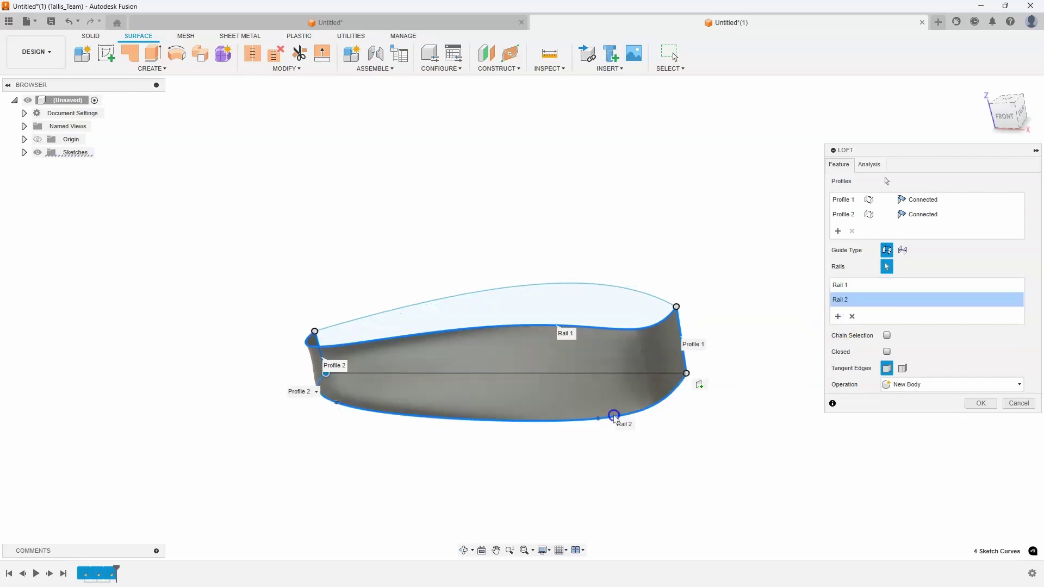
{"action": "mouse_move", "coordinate": [676, 478]}
{"action": "middle_mouse_down", "text": "shift"}
{"action": "mouse_move", "coordinate": [693, 479]}
{"action": "mouse_move", "coordinate": [664, 396]}
{"action": "mouse_move", "coordinate": [436, 380]}
{"action": "mouse_move", "coordinate": [504, 375]}
{"action": "mouse_move", "coordinate": [361, 342]}
{"action": "mouse_move", "coordinate": [587, 387]}
{"action": "mouse_move", "coordinate": [646, 348]}
{"action": "mouse_move", "coordinate": [432, 389]}
{"action": "mouse_move", "coordinate": [466, 396]}
{"action": "mouse_move", "coordinate": [566, 373]}
{"action": "mouse_move", "coordinate": [799, 417]}
{"action": "mouse_move", "coordinate": [991, 413]}
{"action": "middle_mouse_up", "text": "shift"}
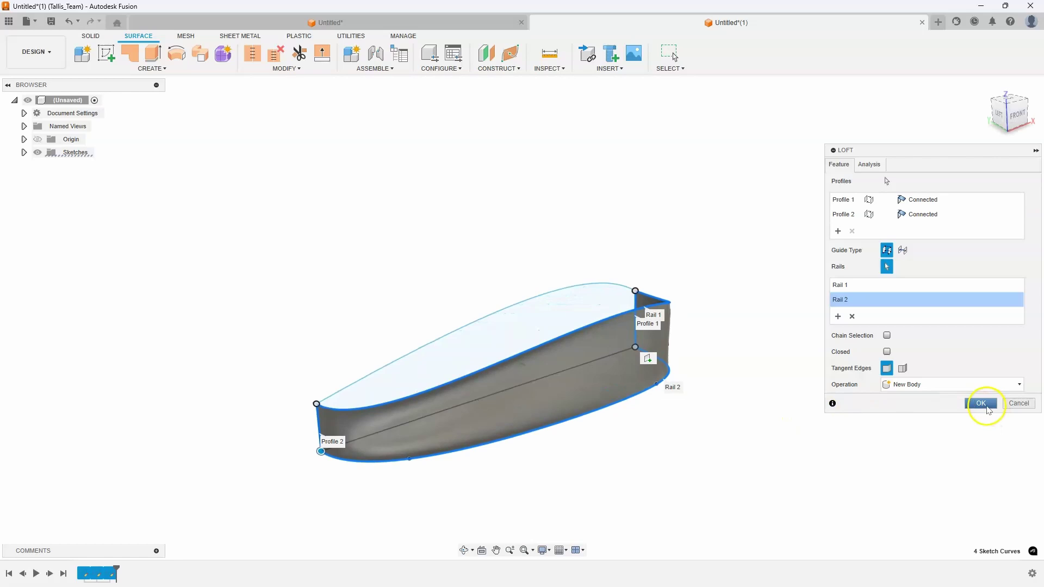
{"action": "left_click", "coordinate": [988, 408]}
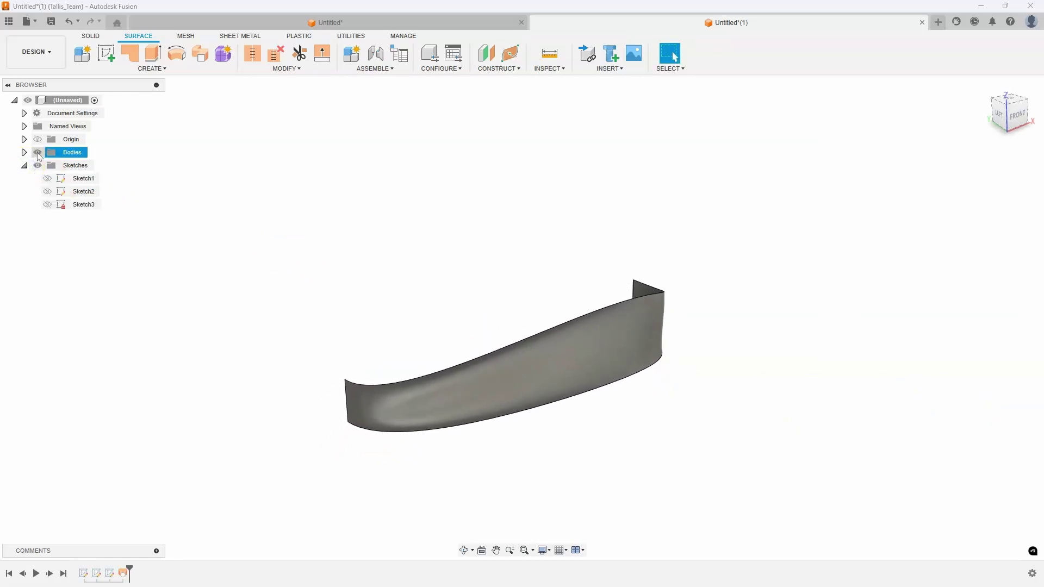
- Hide Body1, show the Sketch1 curves, and fit them in view
{"action": "left_click", "coordinate": [47, 165]}
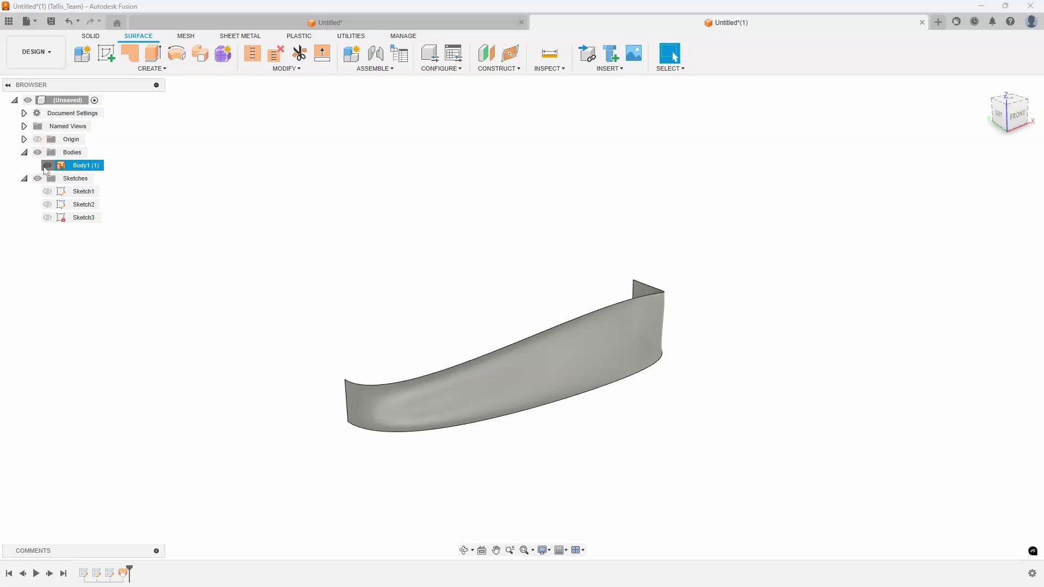
{"action": "left_click", "coordinate": [47, 191]}
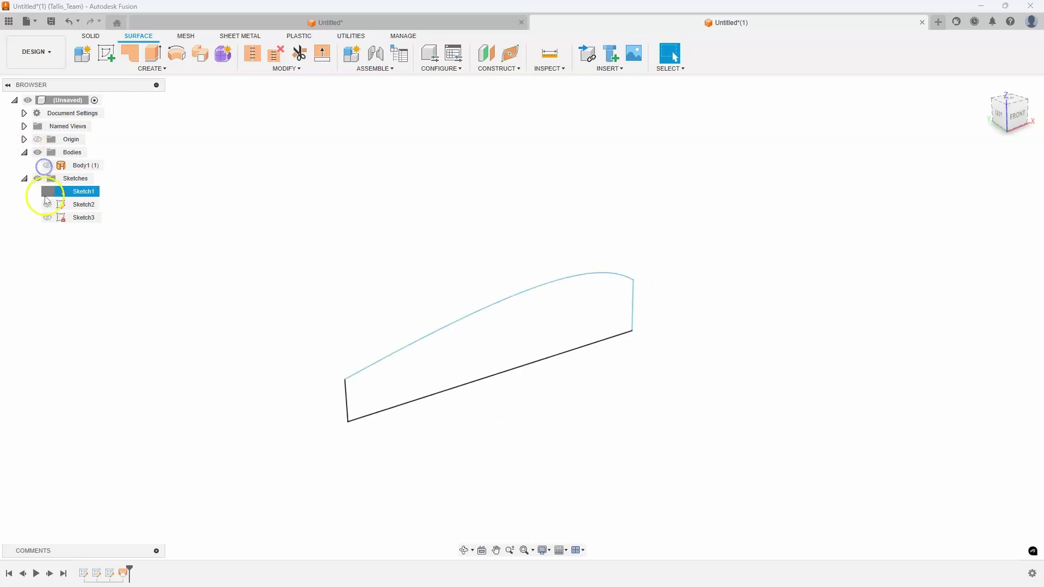
{"action": "middle_click", "coordinate": [220, 227]}
{"action": "middle_click", "coordinate": [220, 228]}
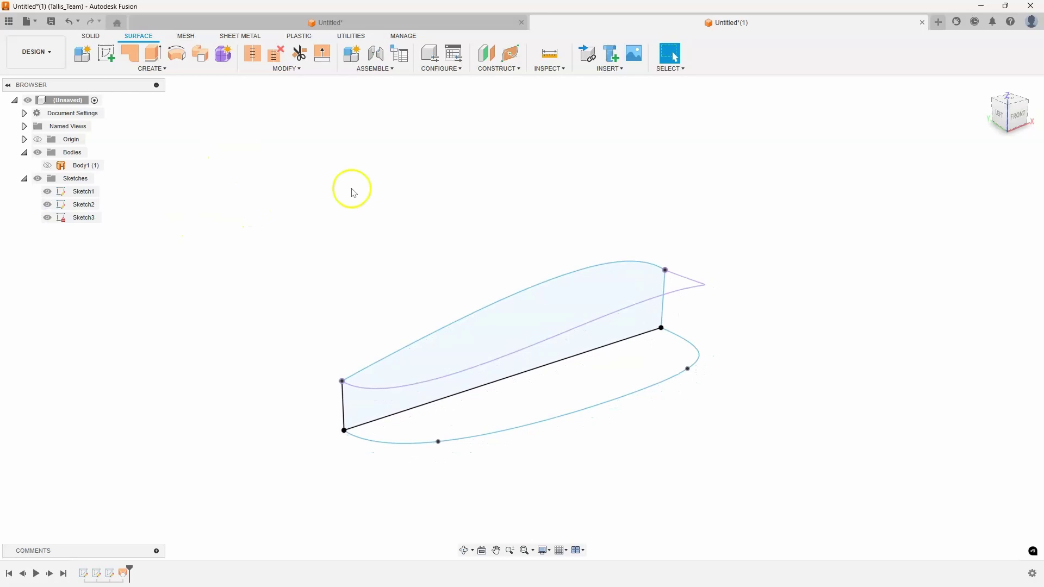
- Extrude the upper spline as a surface to -2.987 in, creating a second body
{"action": "left_click", "coordinate": [154, 55]}
{"action": "left_click", "coordinate": [432, 218]}
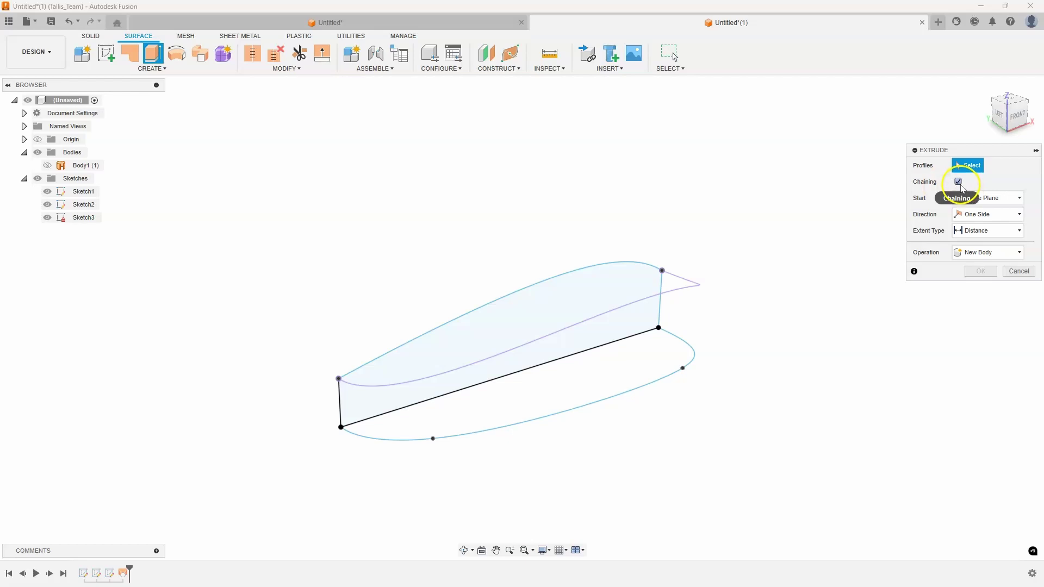
{"action": "left_click", "coordinate": [554, 280]}
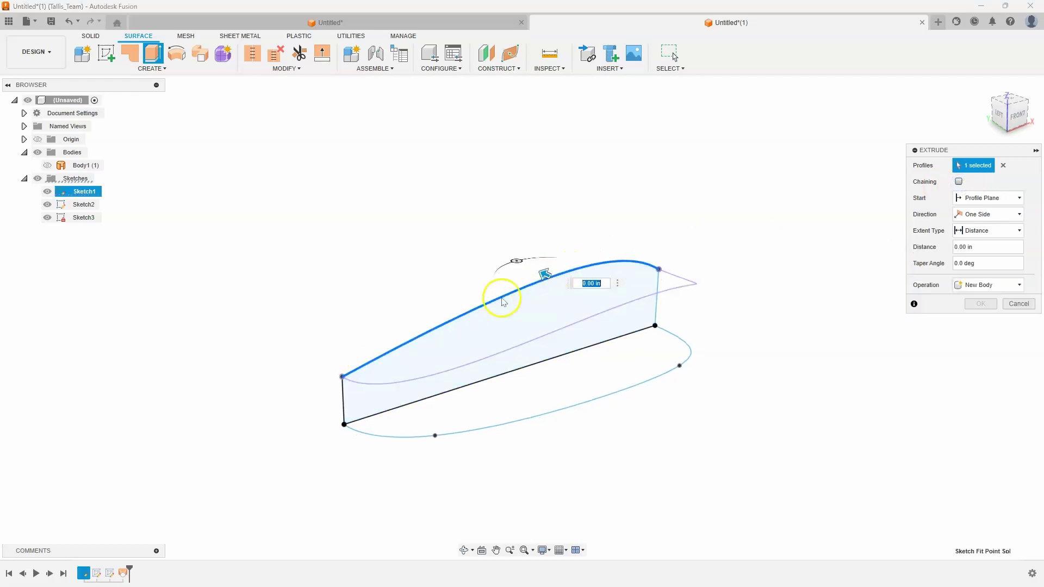
{"action": "left_click_drag", "start_coordinate": [545, 273], "coordinate": [709, 422]}
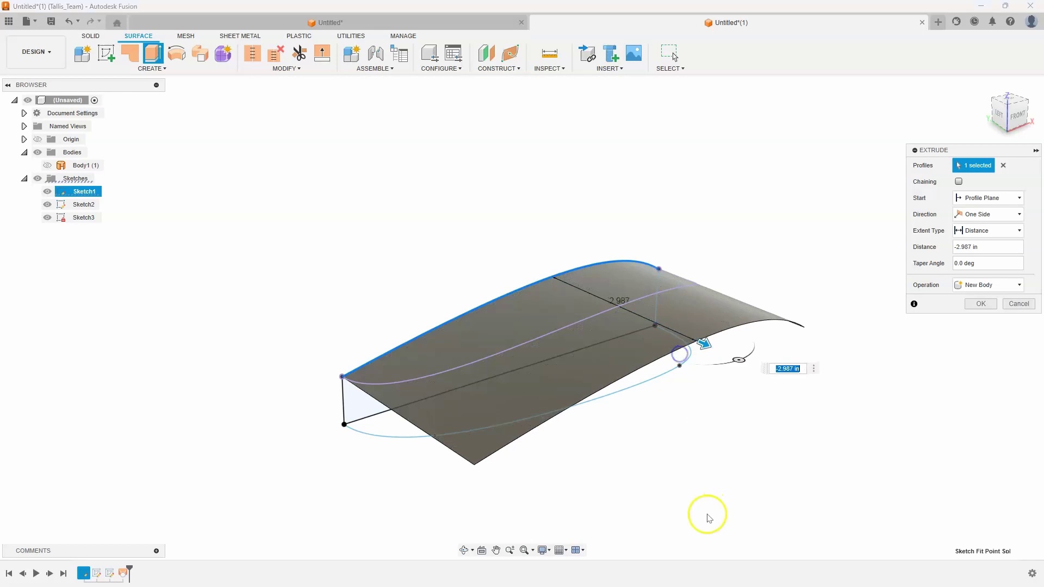
{"action": "left_click", "coordinate": [978, 303]}
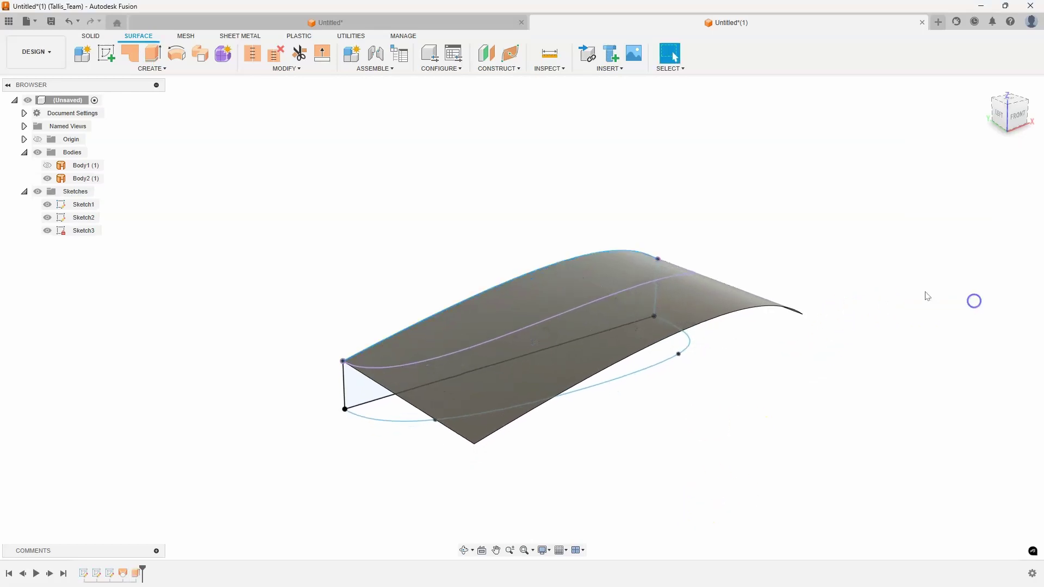
- Cancel a 1.9 in extrude of the elliptical Sketch2 profile and undo the earlier surface extrude
{"action": "left_click", "coordinate": [150, 56]}
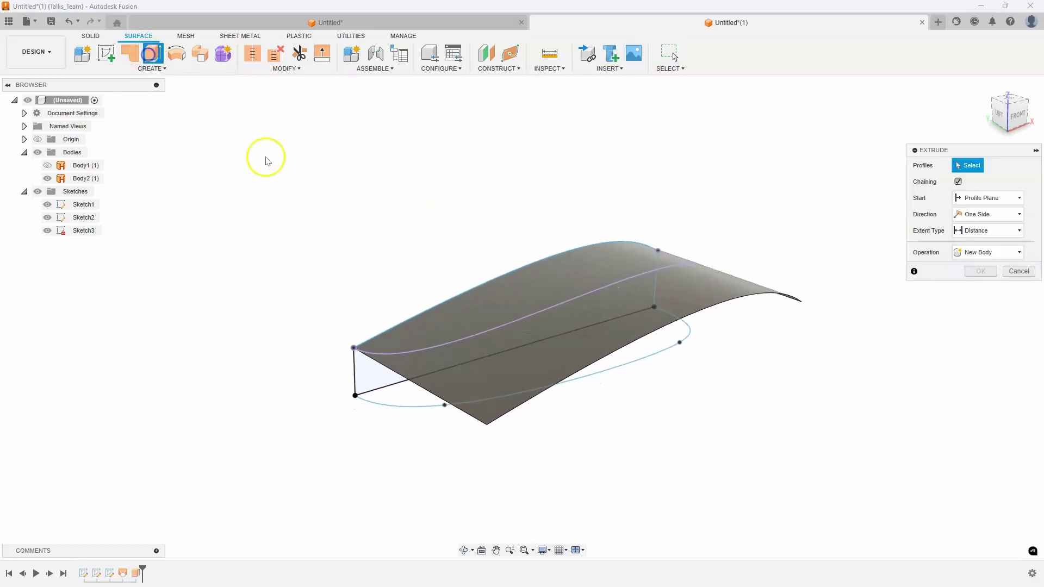
{"action": "left_click", "coordinate": [601, 365]}
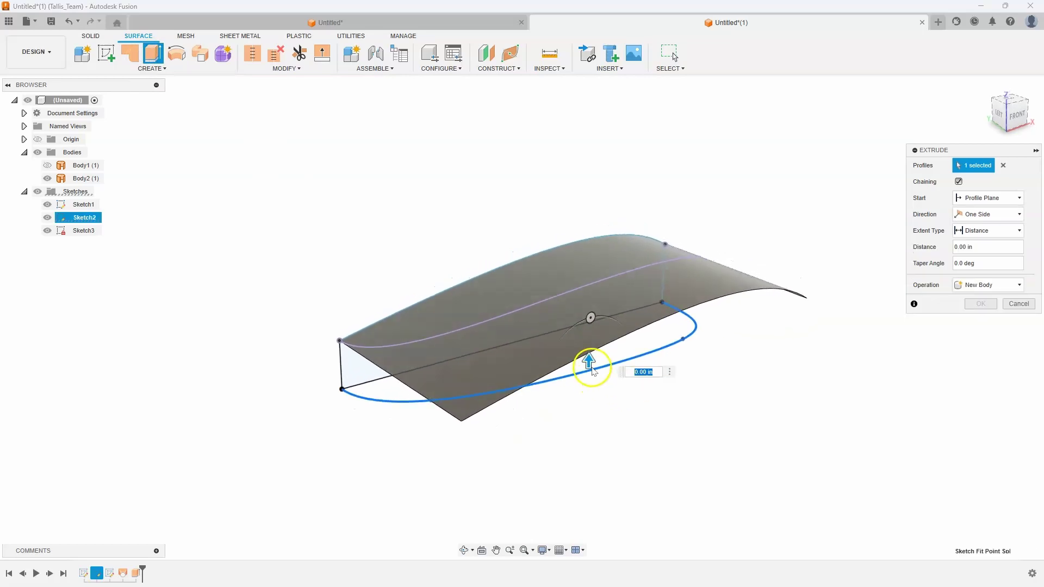
{"action": "left_click_drag", "start_coordinate": [591, 288], "coordinate": [591, 236]}
{"action": "middle_click_drag", "start_coordinate": [566, 272], "coordinate": [903, 345], "text": "shift"}
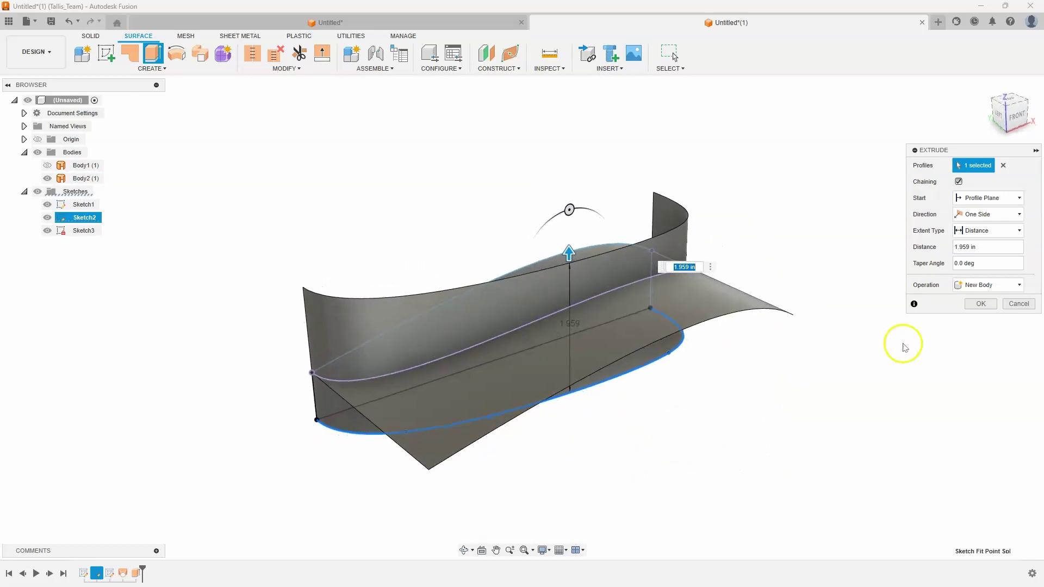
{"action": "left_click", "coordinate": [1019, 304]}
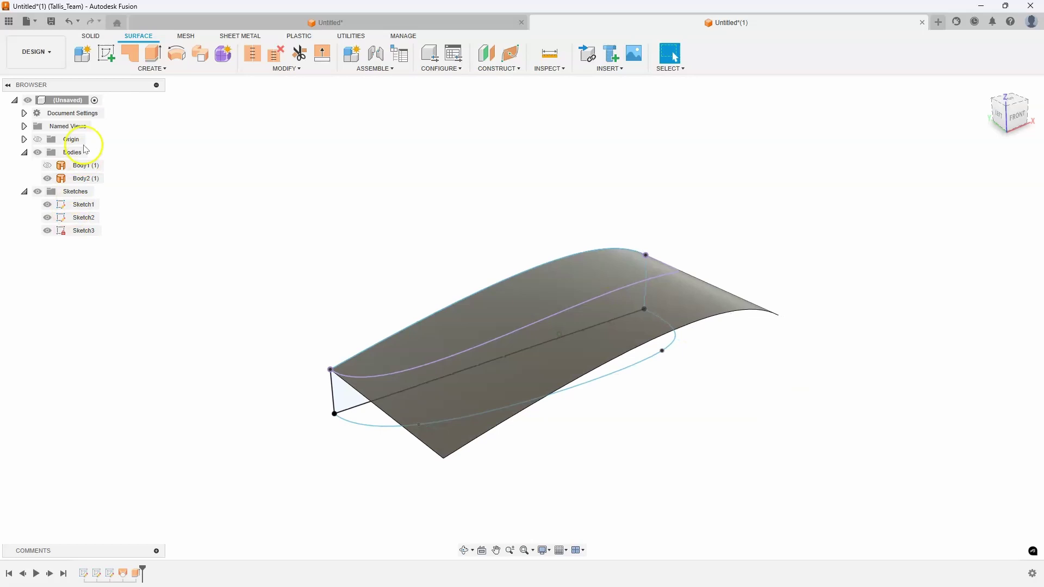
{"action": "left_click", "coordinate": [70, 20]}
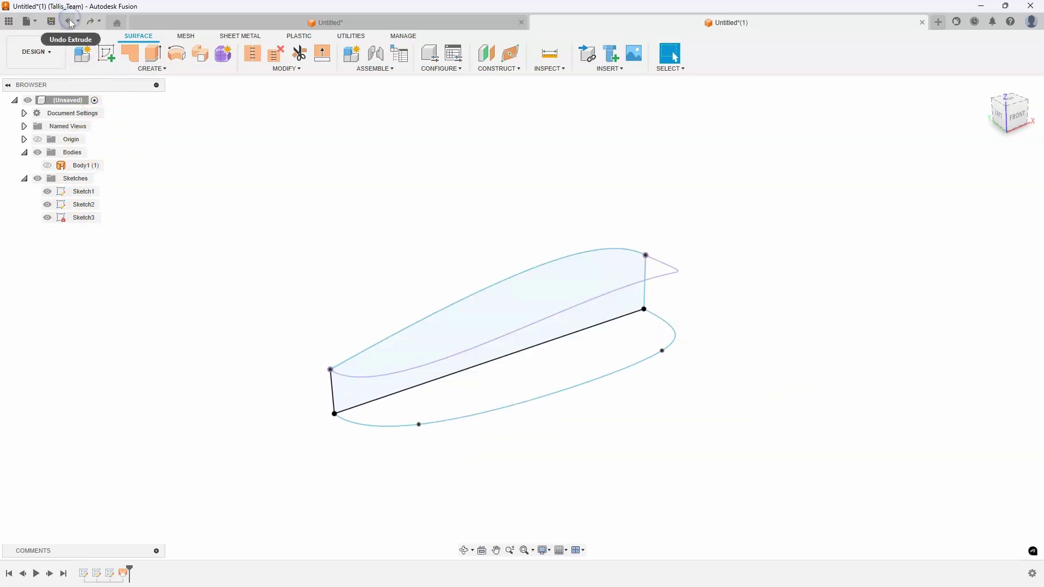
- Unhide and select Body1, then orbit to a front-right view of the lofted surface
{"action": "left_click", "coordinate": [53, 167]}
{"action": "left_click", "coordinate": [48, 166]}
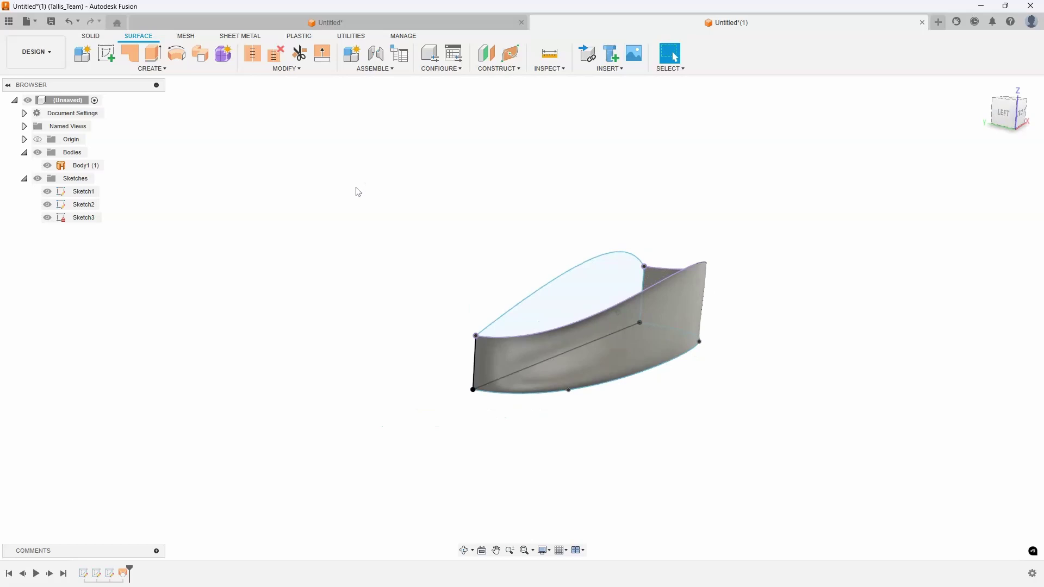
{"action": "middle_click_drag", "start_coordinate": [356, 190], "coordinate": [696, 348], "text": "shift"}
{"action": "left_click", "coordinate": [637, 364]}
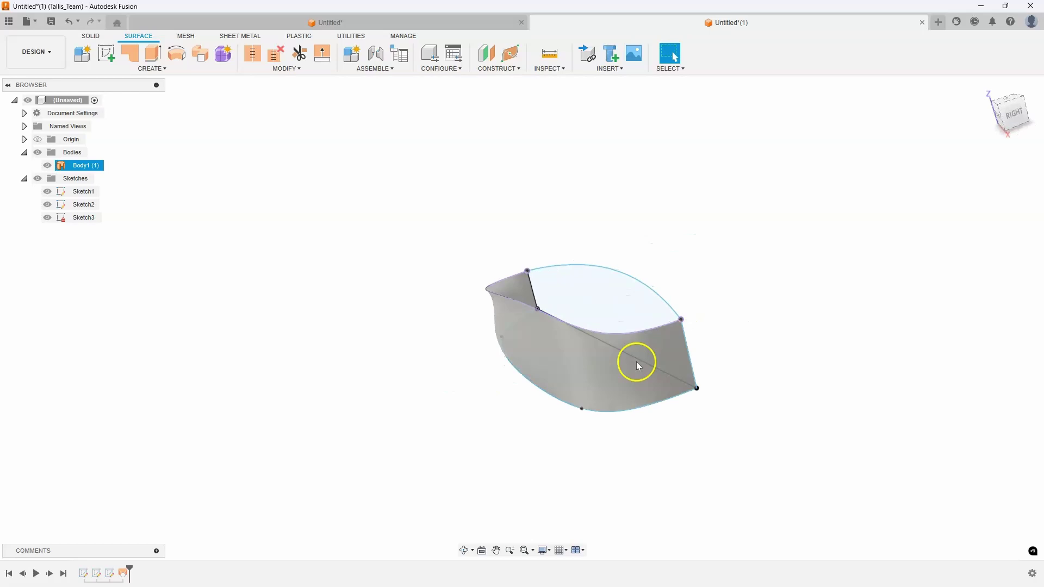
{"action": "middle_click_drag", "start_coordinate": [526, 342], "coordinate": [497, 398], "text": "shift"}
{"action": "middle_click_drag", "start_coordinate": [506, 296], "coordinate": [595, 436], "text": "shift"}
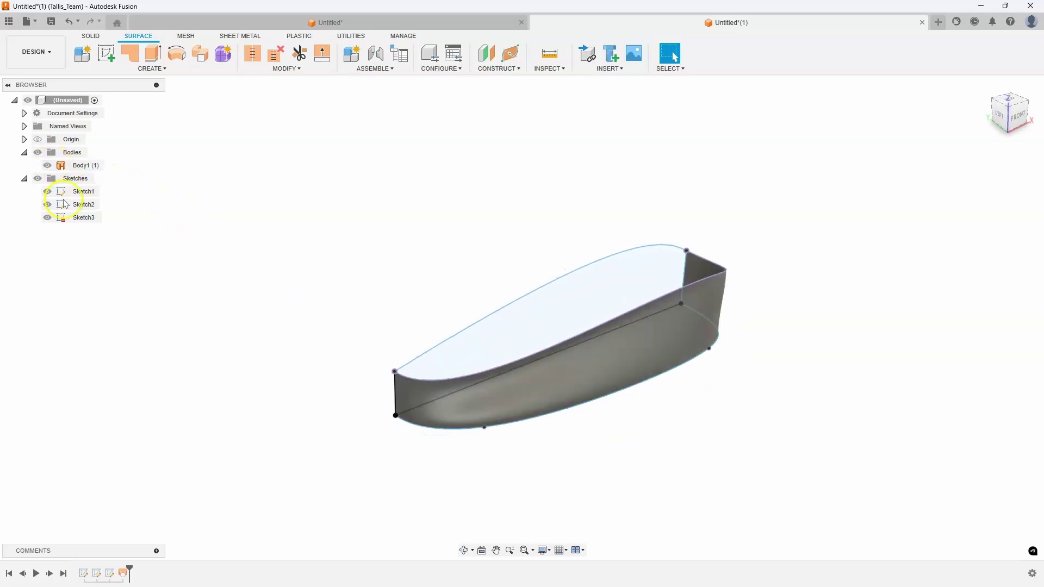
- Roll the timeline back one feature and add an offset plane 4.119 in from YZ
{"action": "left_click", "coordinate": [24, 573]}
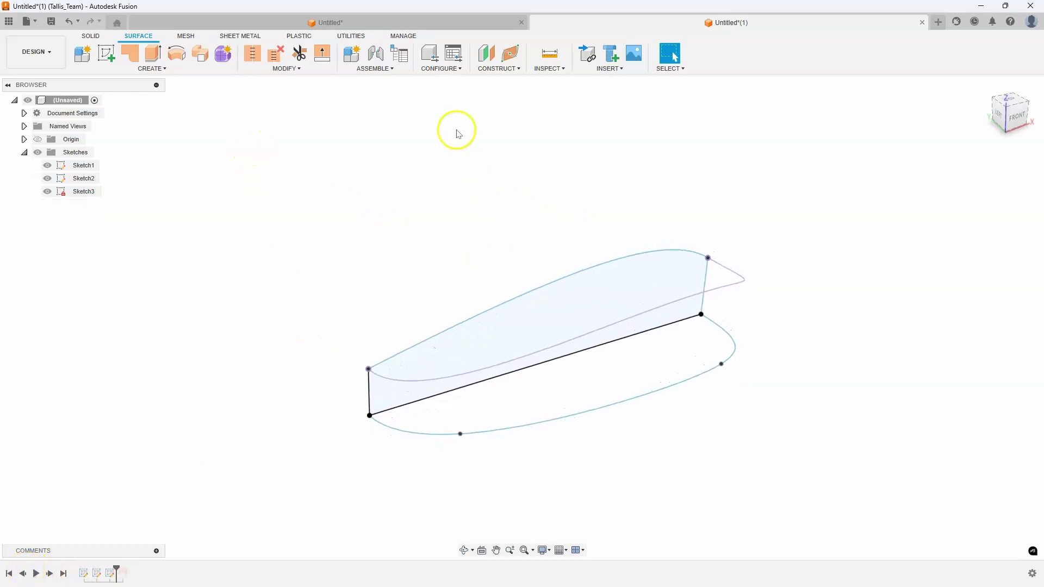
{"action": "left_click", "coordinate": [493, 63]}
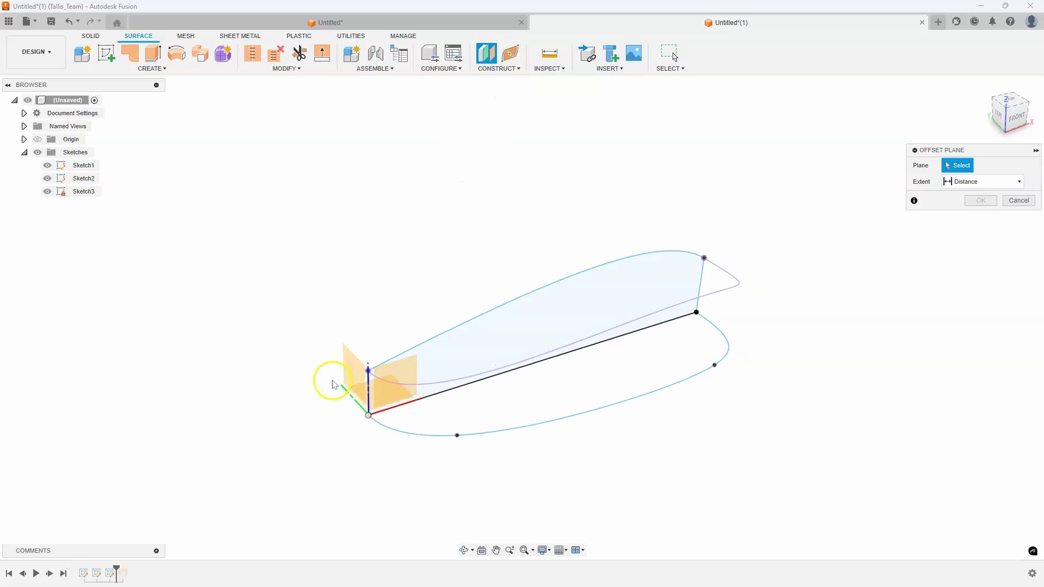
{"action": "left_click", "coordinate": [349, 363]}
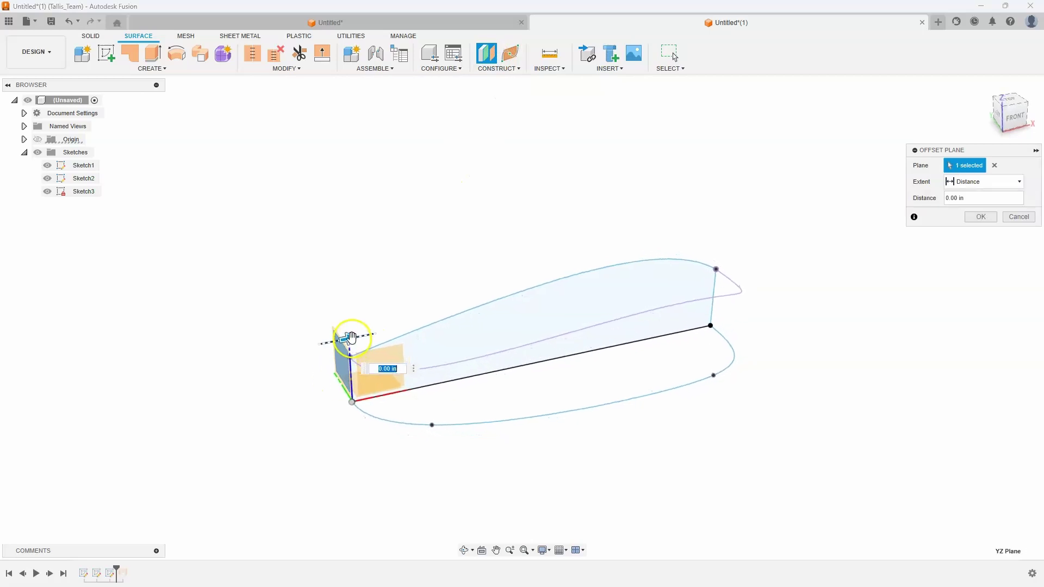
{"action": "left_click_drag", "start_coordinate": [351, 333], "coordinate": [599, 264]}
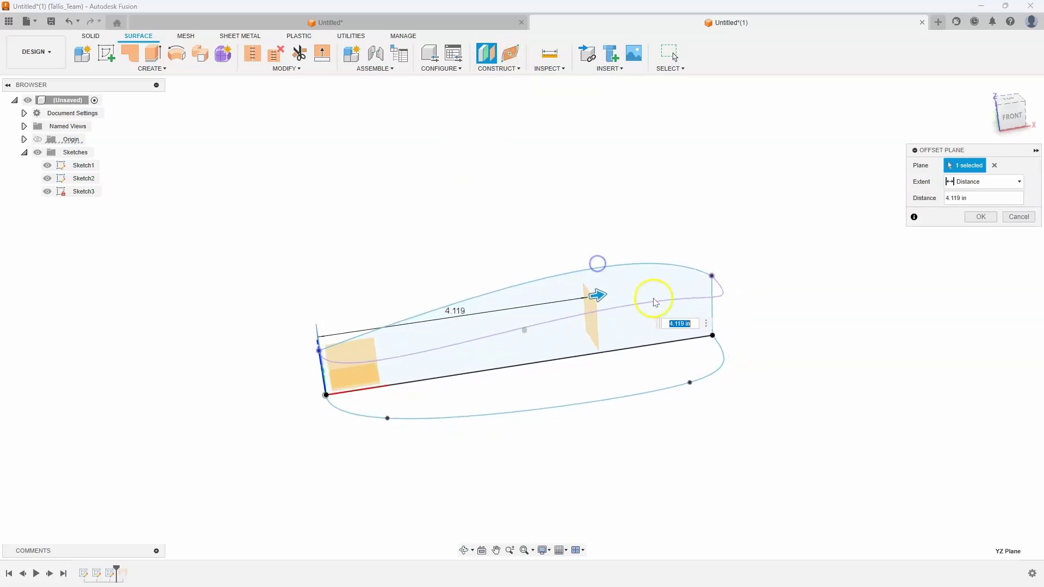
{"action": "left_click", "coordinate": [981, 216]}
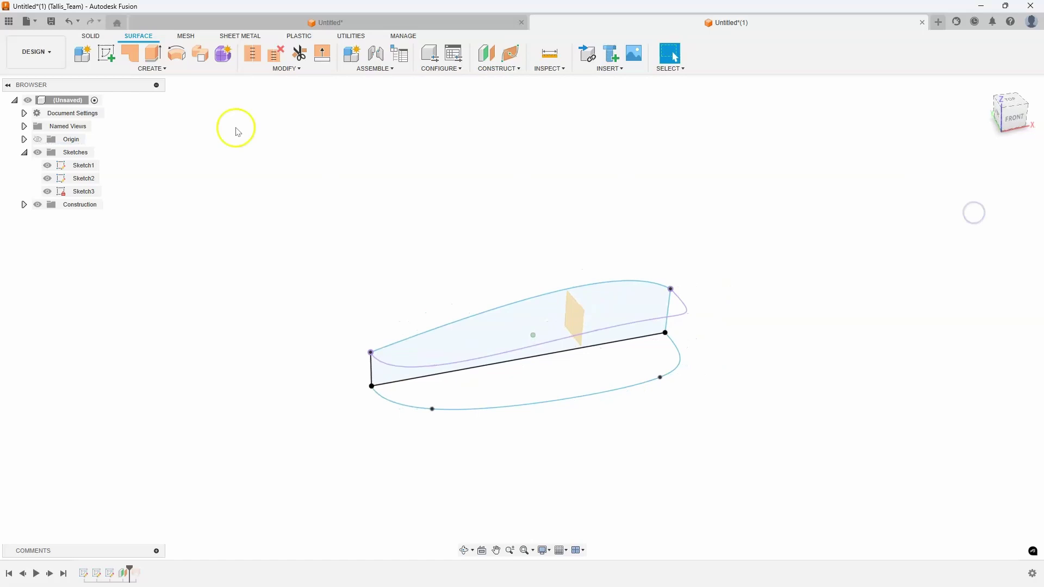
- Add a second offset plane 2.135 in from the YZ plane
{"action": "left_click", "coordinate": [499, 53]}
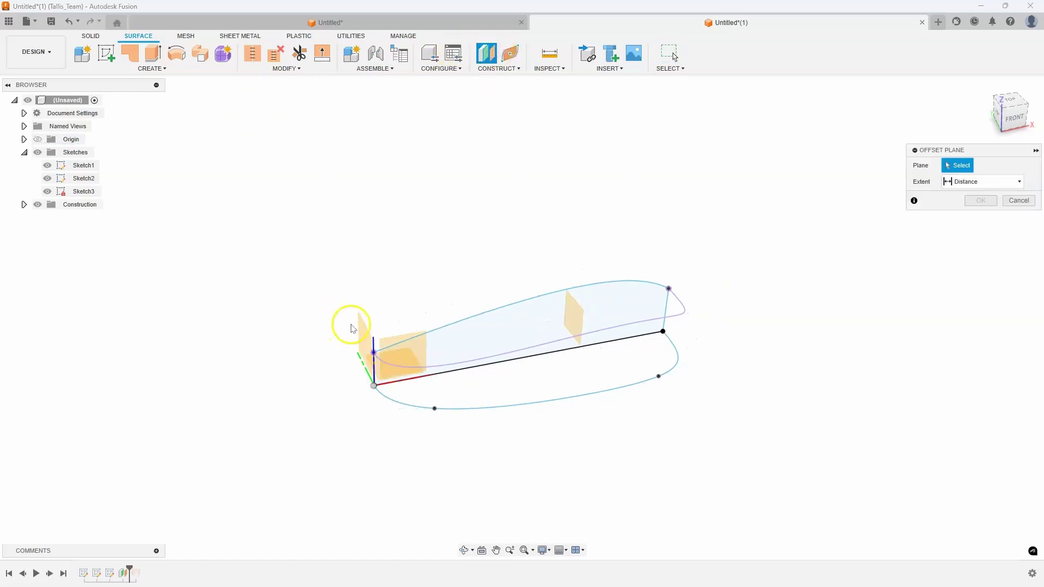
{"action": "left_click", "coordinate": [354, 329]}
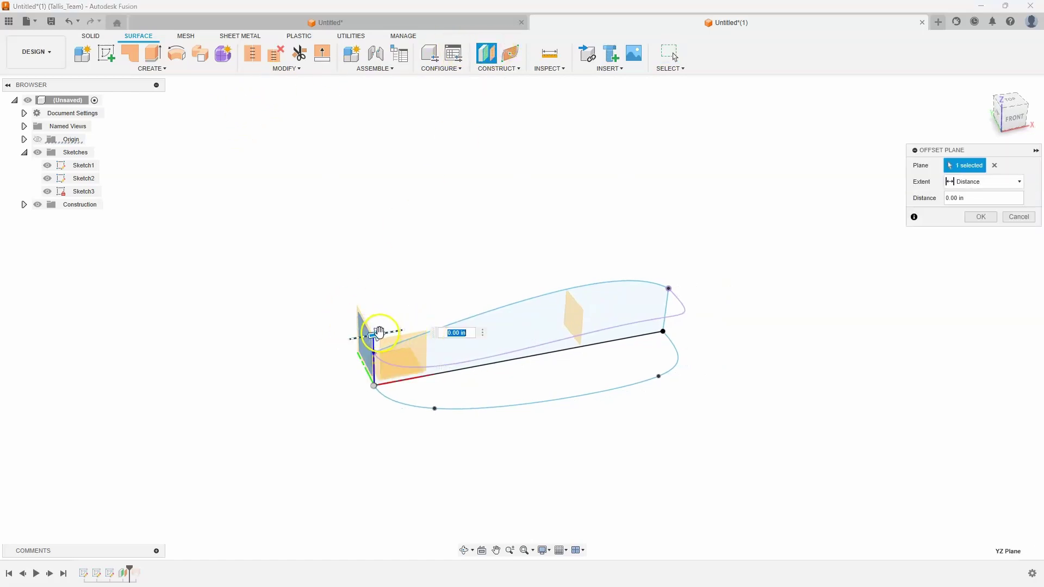
{"action": "left_click_drag", "start_coordinate": [379, 332], "coordinate": [490, 326]}
{"action": "middle_click_drag", "start_coordinate": [489, 326], "coordinate": [866, 238], "text": "shift"}
{"action": "left_click", "coordinate": [964, 225]}
{"action": "mouse_move", "coordinate": [925, 217]}
{"action": "middle_mouse_down", "text": "shift"}
{"action": "mouse_move", "coordinate": [564, 226]}
{"action": "mouse_move", "coordinate": [562, 251]}
{"action": "mouse_move", "coordinate": [524, 268]}
{"action": "middle_mouse_up", "text": "shift"}
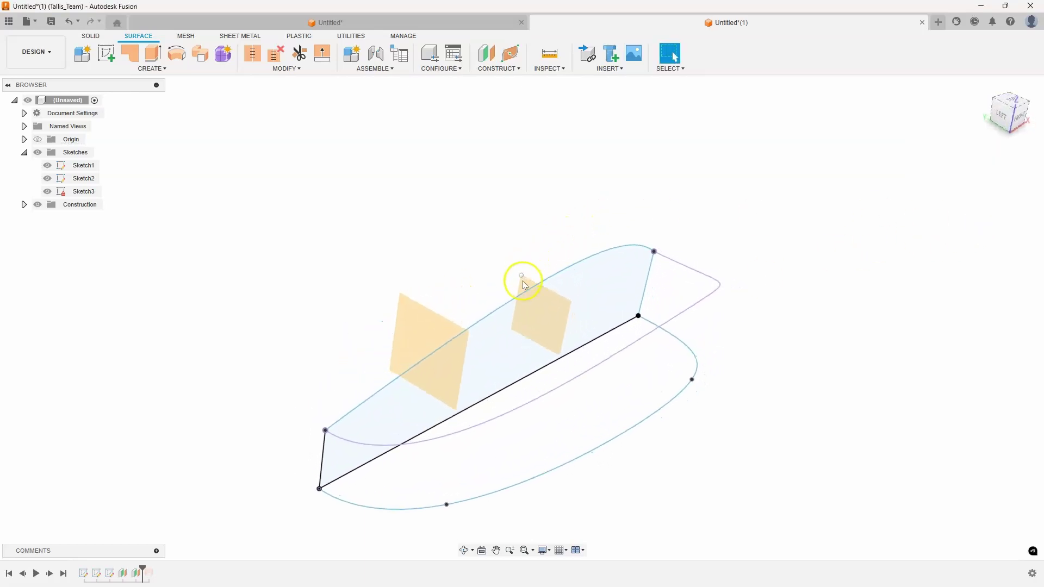
{"action": "scroll", "coordinate": [523, 283], "scroll_direction": "up", "scroll_amount": 3}
- Create a new sketch on the farther offset construction plane
{"action": "left_click", "coordinate": [519, 277]}
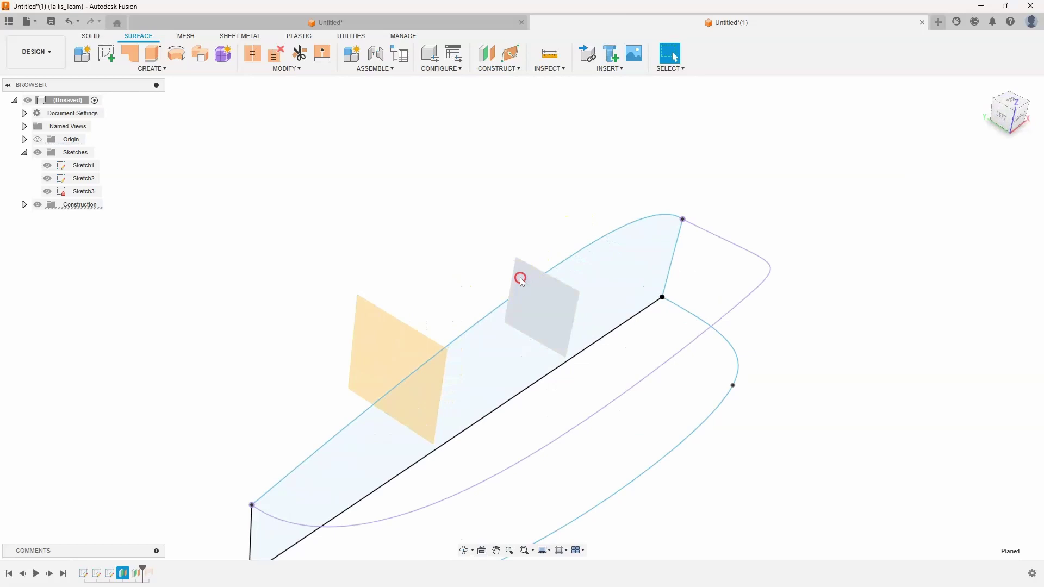
{"action": "right_click", "coordinate": [520, 276]}
{"action": "left_click", "coordinate": [503, 352]}
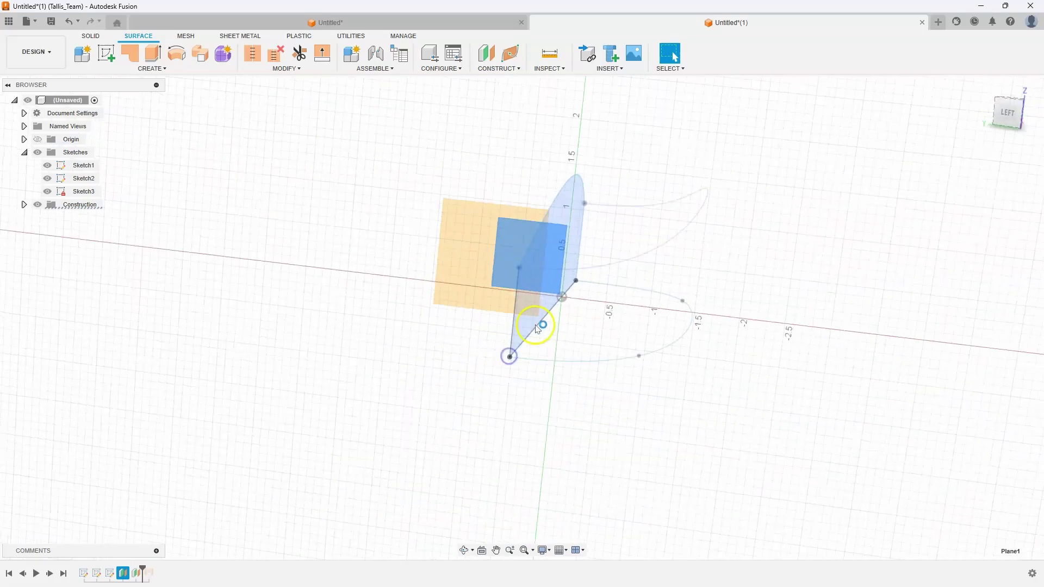
{"action": "middle_click_drag", "start_coordinate": [694, 302], "coordinate": [644, 320], "text": "shift"}
{"action": "mouse_move", "coordinate": [702, 361]}
{"action": "middle_mouse_down", "text": "shift"}
{"action": "mouse_move", "coordinate": [656, 387]}
{"action": "mouse_move", "coordinate": [604, 346]}
{"action": "mouse_move", "coordinate": [545, 230]}
{"action": "mouse_move", "coordinate": [575, 206]}
{"action": "mouse_move", "coordinate": [543, 226]}
{"action": "mouse_move", "coordinate": [555, 231]}
{"action": "middle_mouse_up", "text": "shift"}
{"action": "mouse_move", "coordinate": [705, 527]}
{"action": "middle_mouse_down", "text": "shift"}
{"action": "mouse_move", "coordinate": [604, 475]}
{"action": "mouse_move", "coordinate": [403, 296]}
{"action": "mouse_move", "coordinate": [464, 221]}
{"action": "mouse_move", "coordinate": [477, 234]}
{"action": "mouse_move", "coordinate": [187, 110]}
{"action": "mouse_move", "coordinate": [158, 82]}
{"action": "middle_mouse_up", "text": "shift"}
- Intersect the upper Sketch3 rail curve with the sketch plane
{"action": "left_click", "coordinate": [142, 69]}
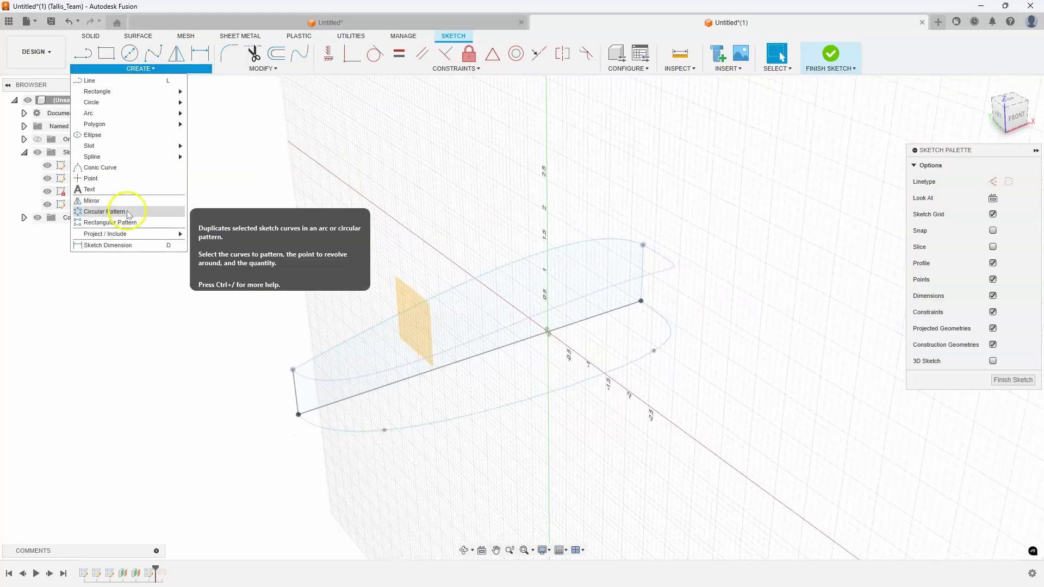
{"action": "mouse_move", "coordinate": [126, 235]}
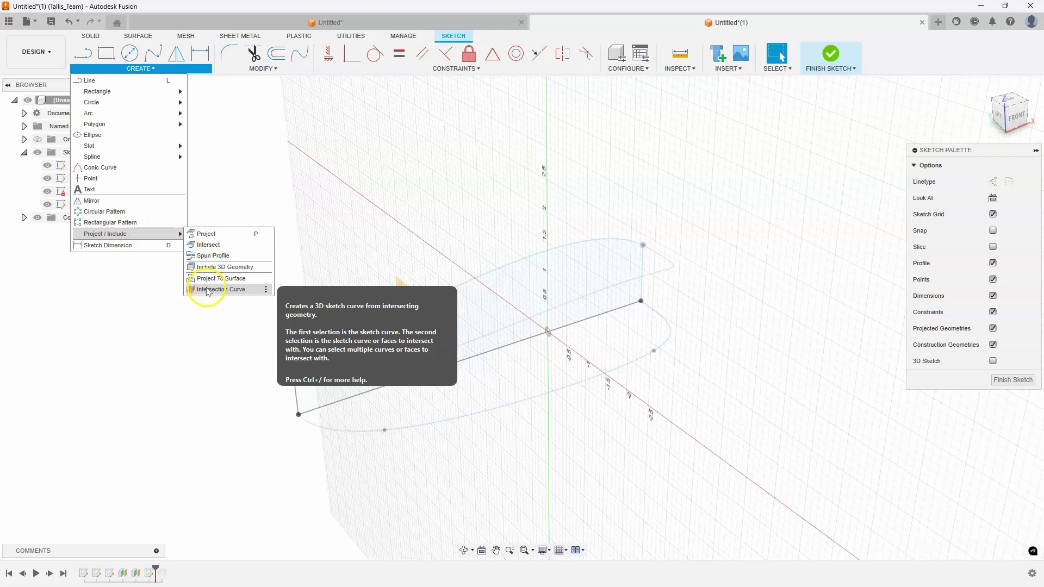
{"action": "left_click", "coordinate": [236, 245]}
{"action": "middle_click_drag", "start_coordinate": [234, 244], "coordinate": [465, 325], "text": "shift"}
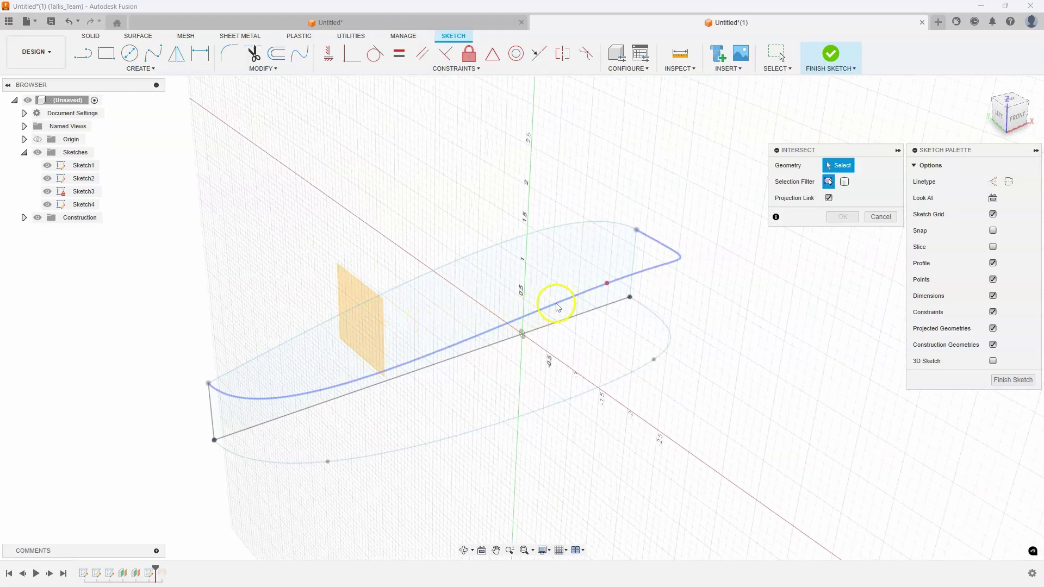
{"action": "mouse_move", "coordinate": [558, 308]}
{"action": "middle_mouse_down", "text": "shift"}
{"action": "mouse_move", "coordinate": [576, 289]}
{"action": "mouse_move", "coordinate": [566, 279]}
{"action": "middle_mouse_up", "text": "shift"}
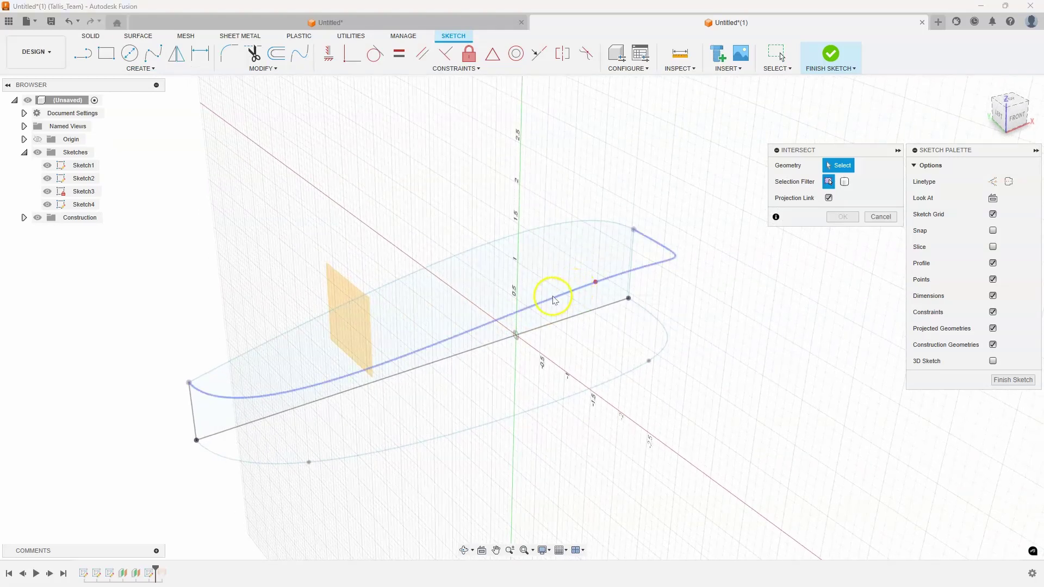
{"action": "left_click", "coordinate": [573, 294]}
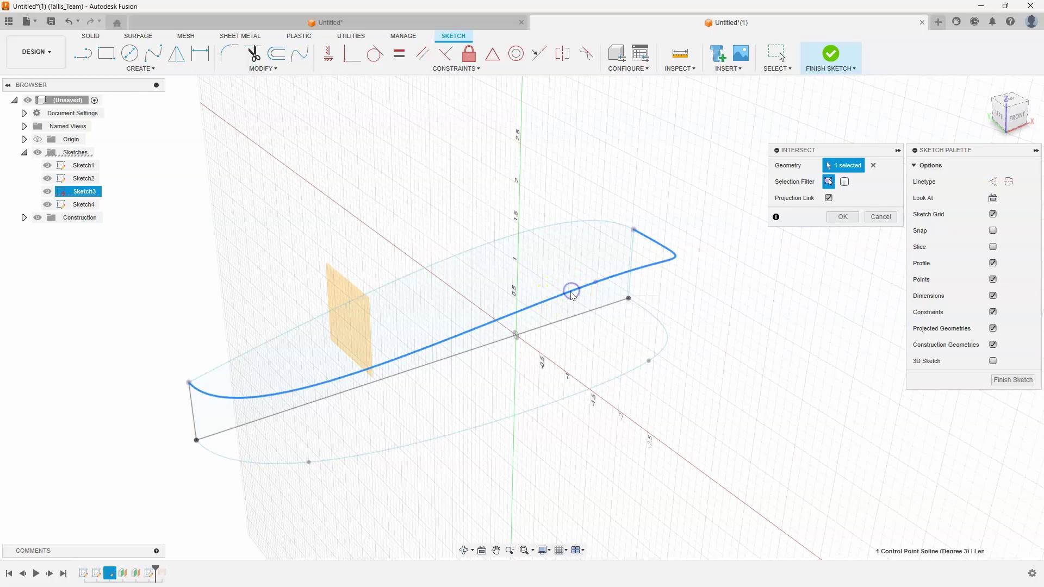
{"action": "mouse_move", "coordinate": [571, 292]}
{"action": "middle_mouse_down", "text": "shift"}
{"action": "mouse_move", "coordinate": [582, 291]}
{"action": "mouse_move", "coordinate": [564, 296]}
{"action": "mouse_move", "coordinate": [523, 265]}
{"action": "mouse_move", "coordinate": [499, 282]}
{"action": "mouse_move", "coordinate": [601, 279]}
{"action": "mouse_move", "coordinate": [660, 261]}
{"action": "middle_mouse_up", "text": "shift"}
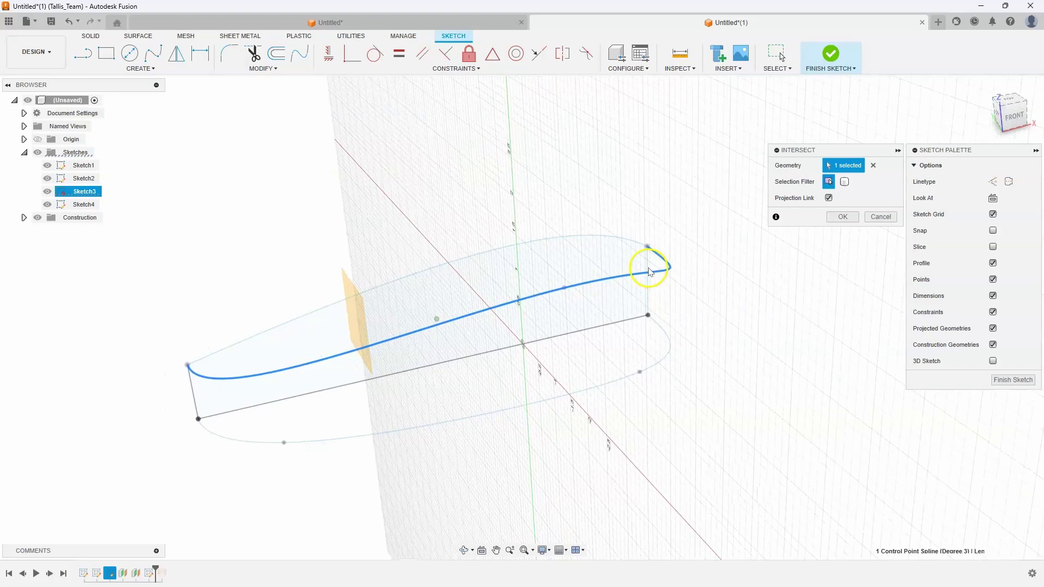
{"action": "left_click", "coordinate": [842, 217]}
- Intersect the lower elliptical Sketch2 curve with the sketch plane as well
{"action": "right_click_drag", "start_coordinate": [785, 366], "coordinate": [785, 280]}
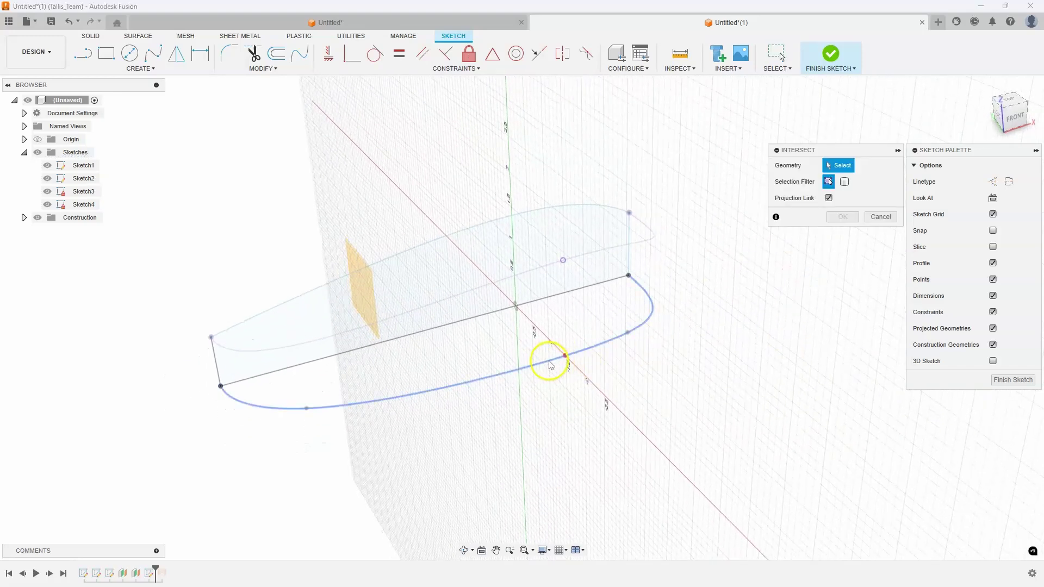
{"action": "left_click", "coordinate": [545, 363]}
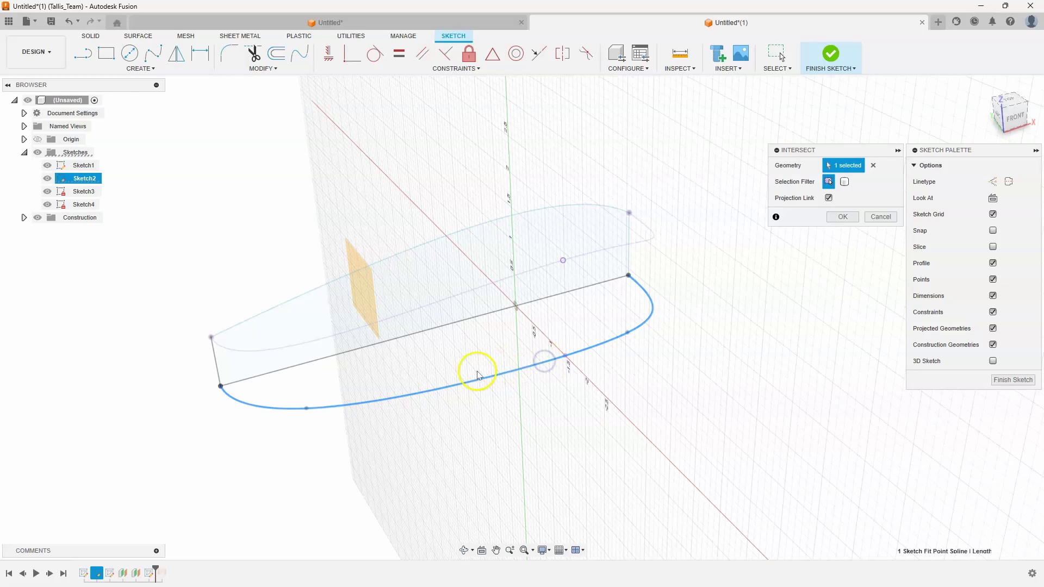
{"action": "mouse_move", "coordinate": [477, 375]}
{"action": "middle_mouse_down", "text": "shift"}
{"action": "mouse_move", "coordinate": [544, 363]}
{"action": "mouse_move", "coordinate": [541, 354]}
{"action": "mouse_move", "coordinate": [828, 254]}
{"action": "middle_mouse_up", "text": "shift"}
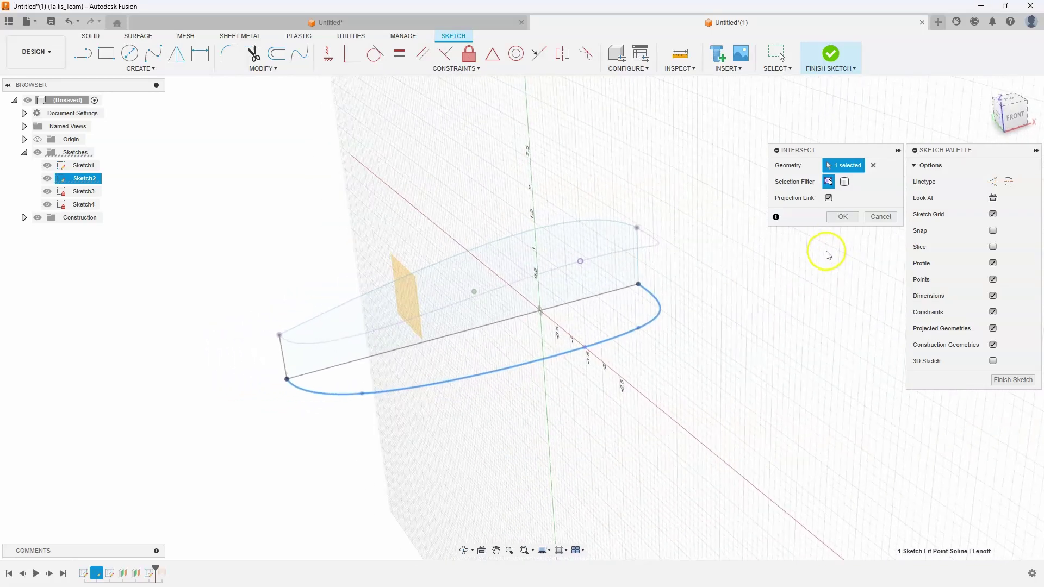
{"action": "left_click", "coordinate": [843, 217]}
{"action": "middle_click_drag", "start_coordinate": [590, 240], "coordinate": [625, 224], "text": "shift"}
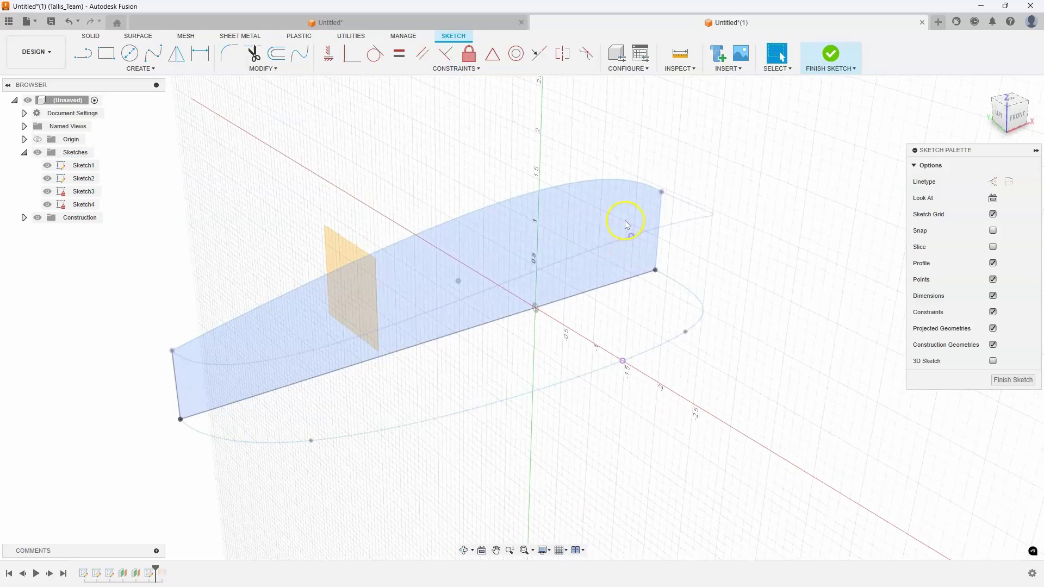
{"action": "middle_click_drag", "start_coordinate": [618, 345], "coordinate": [118, 51], "text": "shift"}
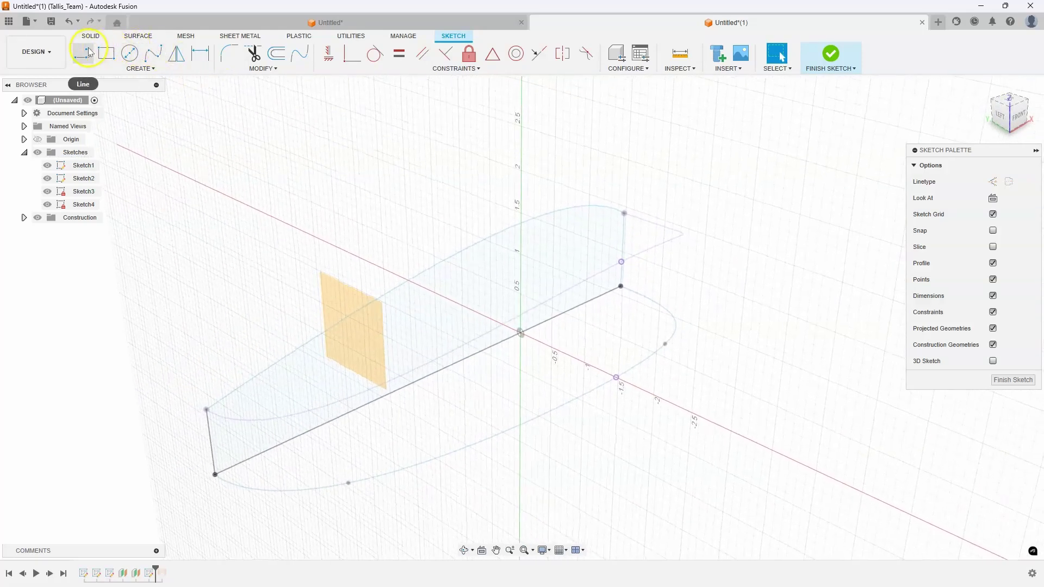
- Draw a fit-point section spline between the upper and lower intersection points
{"action": "left_click", "coordinate": [152, 53]}
{"action": "mouse_move", "coordinate": [380, 174]}
{"action": "middle_mouse_down", "text": "shift"}
{"action": "mouse_move", "coordinate": [447, 210]}
{"action": "mouse_move", "coordinate": [634, 250]}
{"action": "mouse_move", "coordinate": [610, 235]}
{"action": "middle_mouse_up", "text": "shift"}
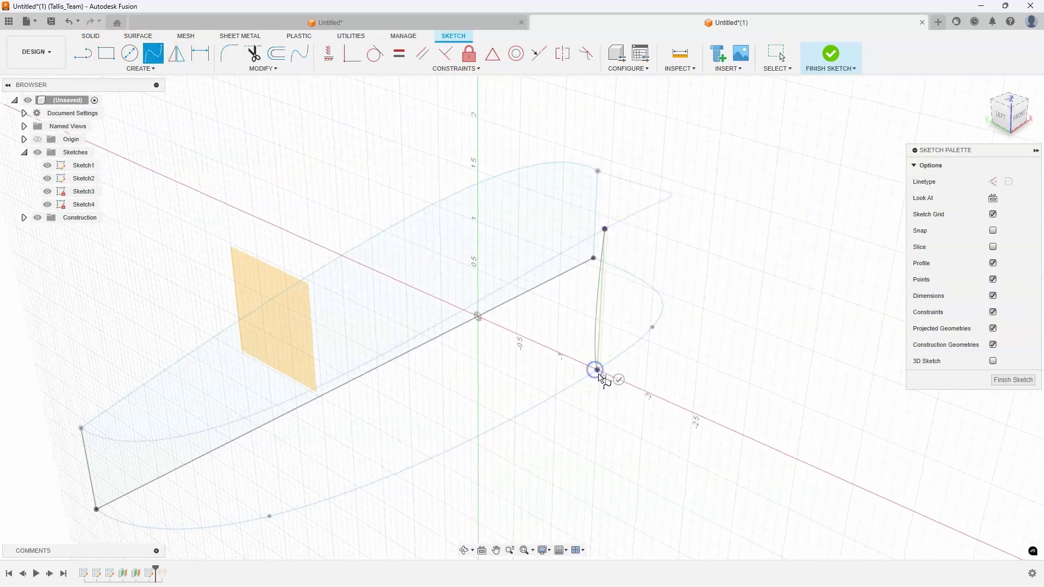
{"action": "left_click", "coordinate": [624, 384]}
{"action": "middle_click_drag", "start_coordinate": [625, 384], "coordinate": [638, 401], "text": "shift"}
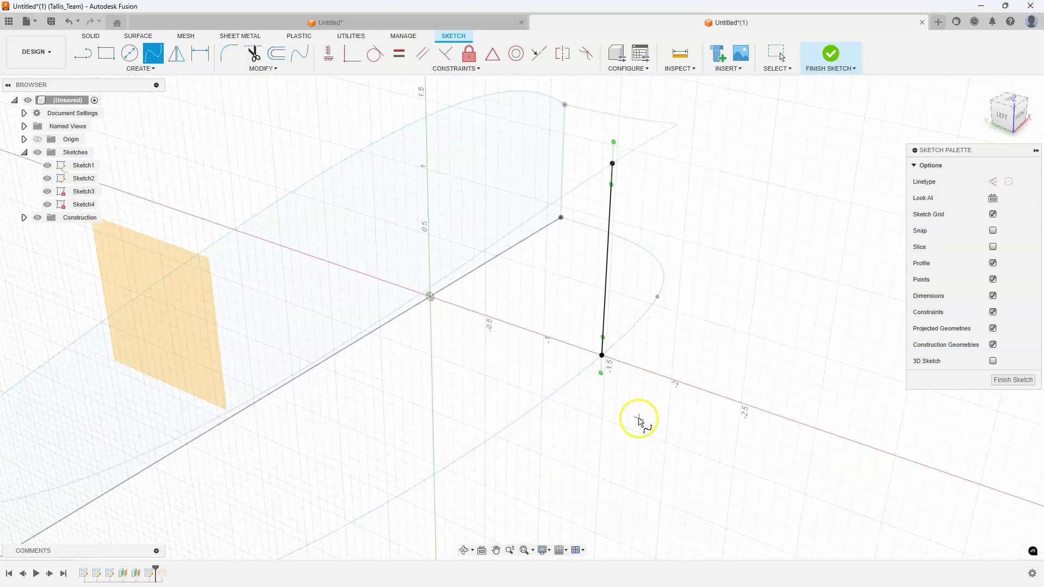
{"action": "key", "text": "Escape"}
- Drag the section spline to bow it outward, then finish Sketch4
{"action": "left_click", "coordinate": [601, 377]}
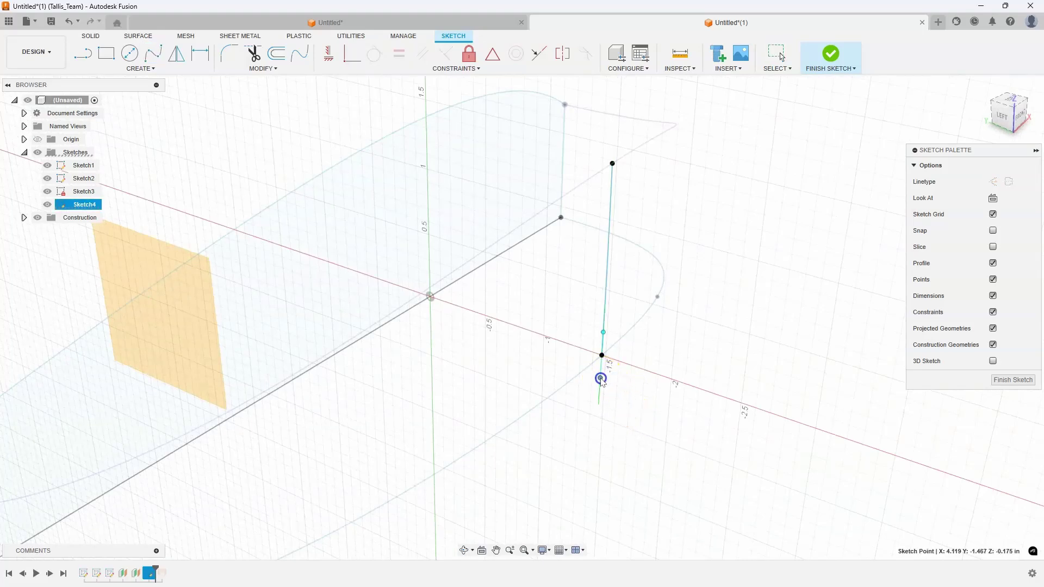
{"action": "left_click_drag", "start_coordinate": [597, 381], "coordinate": [595, 383]}
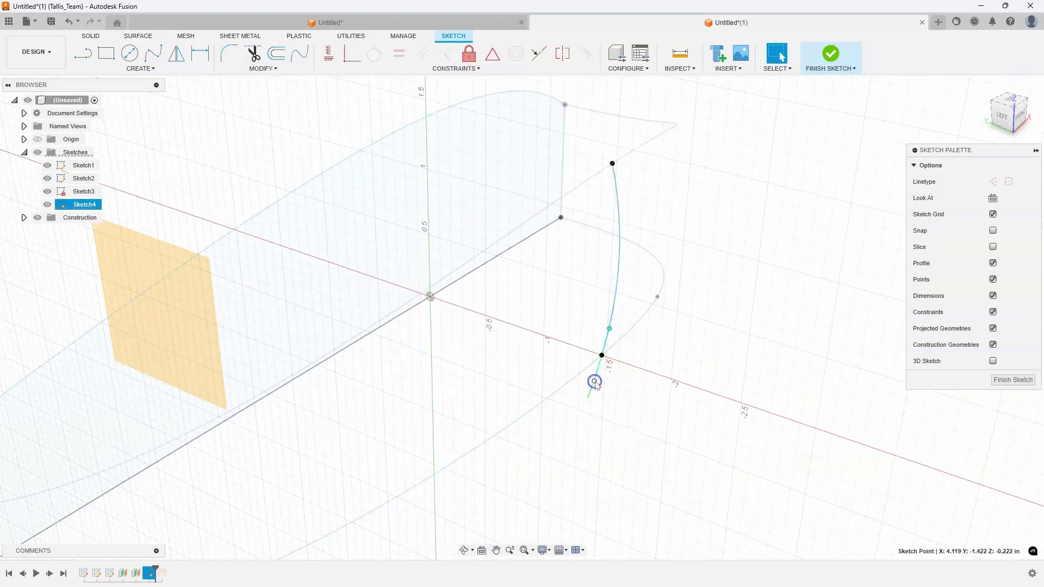
{"action": "scroll", "coordinate": [625, 217], "scroll_direction": "down", "scroll_amount": 5}
{"action": "left_click", "coordinate": [834, 57]}
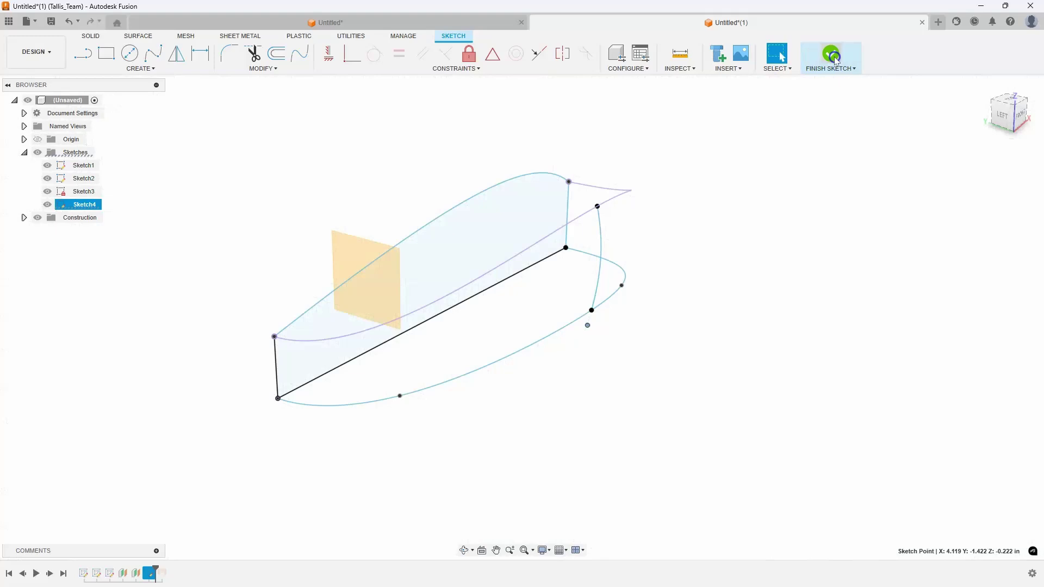
{"action": "middle_click_drag", "start_coordinate": [474, 233], "coordinate": [343, 262], "text": "shift"}
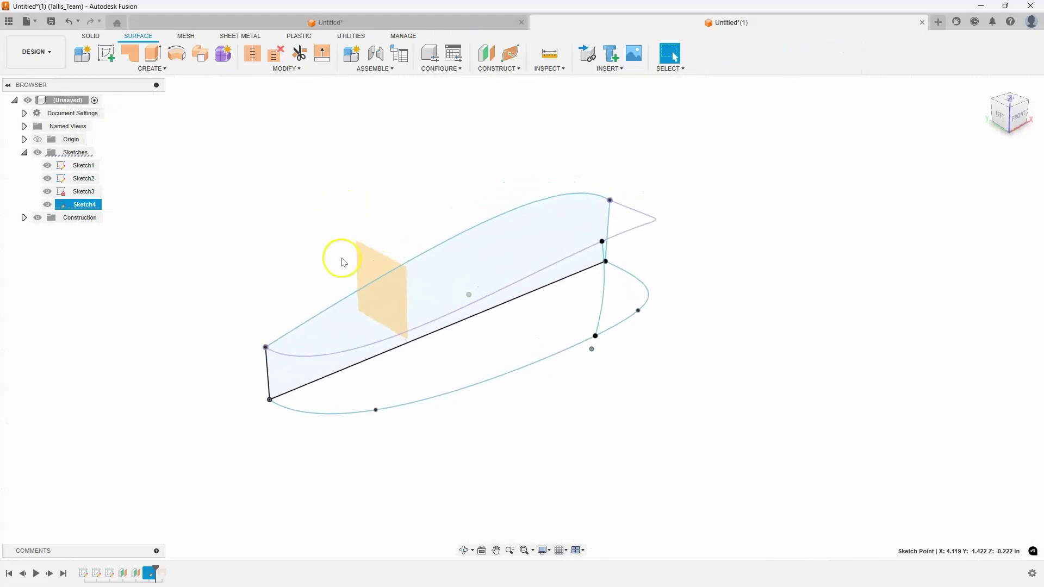
- Create a new sketch on the middle construction plane
{"action": "left_click", "coordinate": [374, 262]}
{"action": "right_click", "coordinate": [374, 262]}
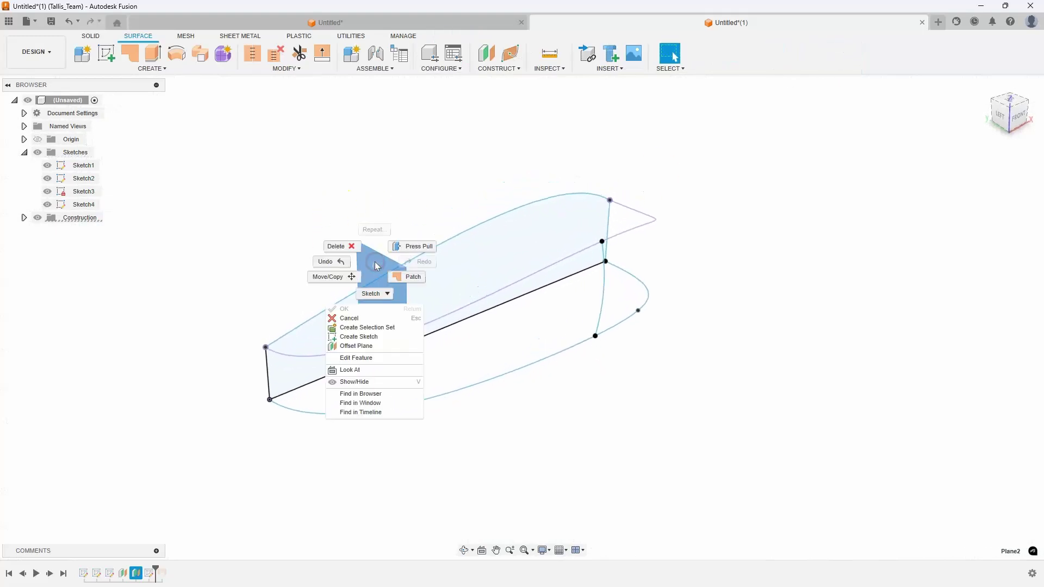
{"action": "left_click", "coordinate": [359, 337]}
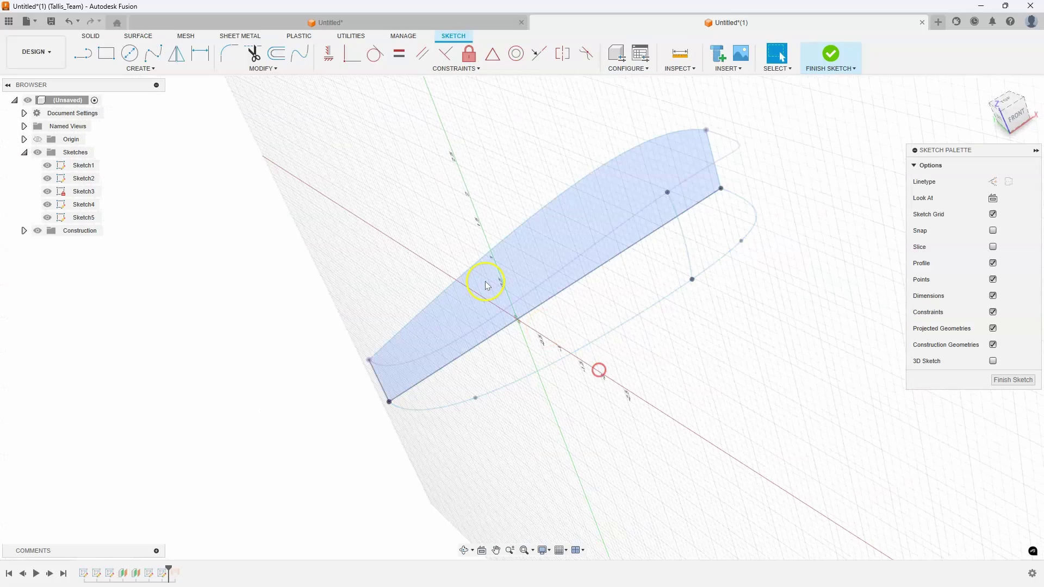
- Intersect the upper and lower rail splines with the new sketch plane
{"action": "left_click", "coordinate": [141, 69]}
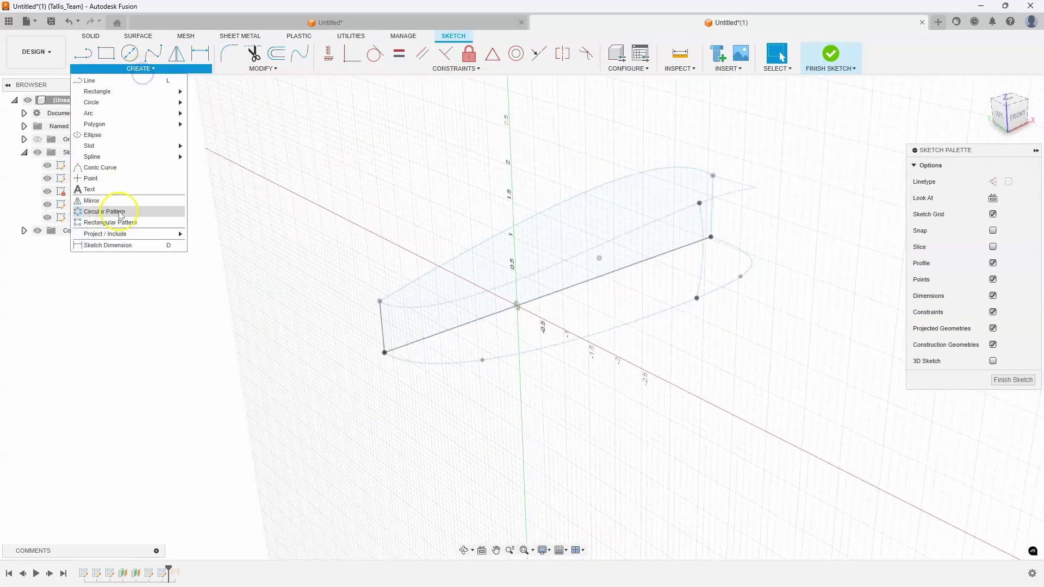
{"action": "mouse_move", "coordinate": [174, 233]}
{"action": "left_click", "coordinate": [204, 245]}
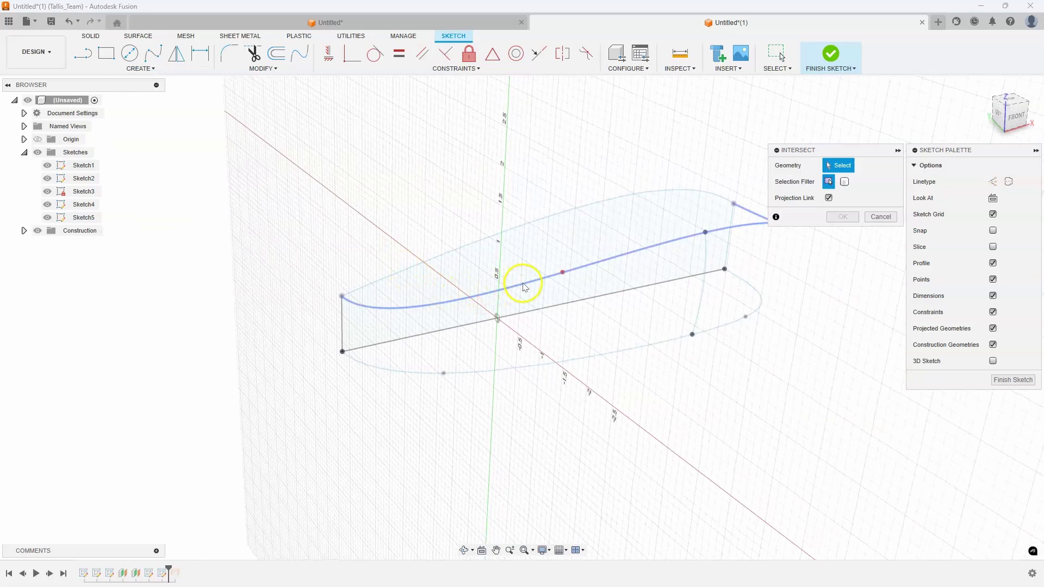
{"action": "left_click", "coordinate": [526, 283]}
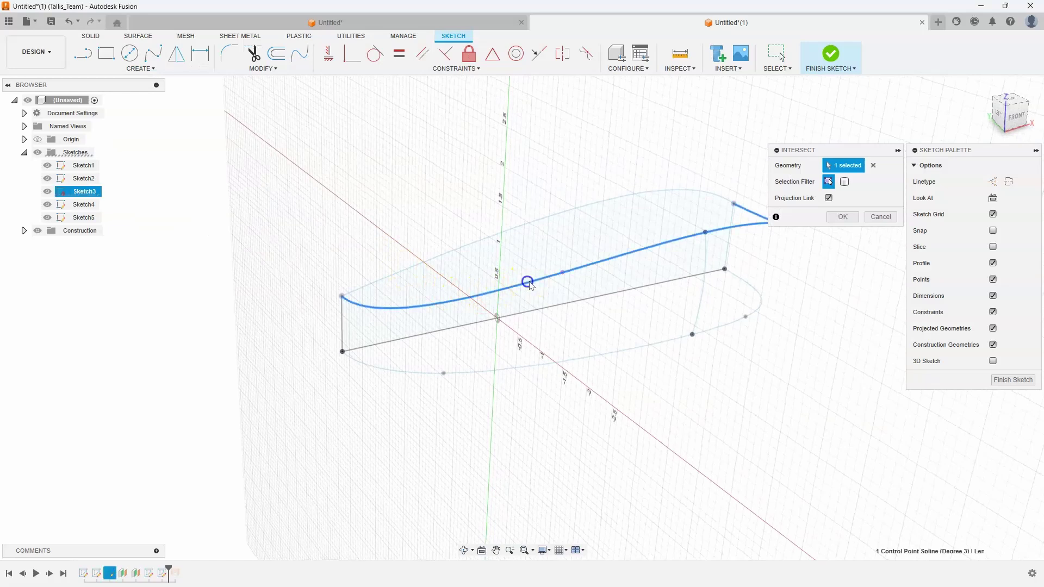
{"action": "left_click", "coordinate": [523, 370]}
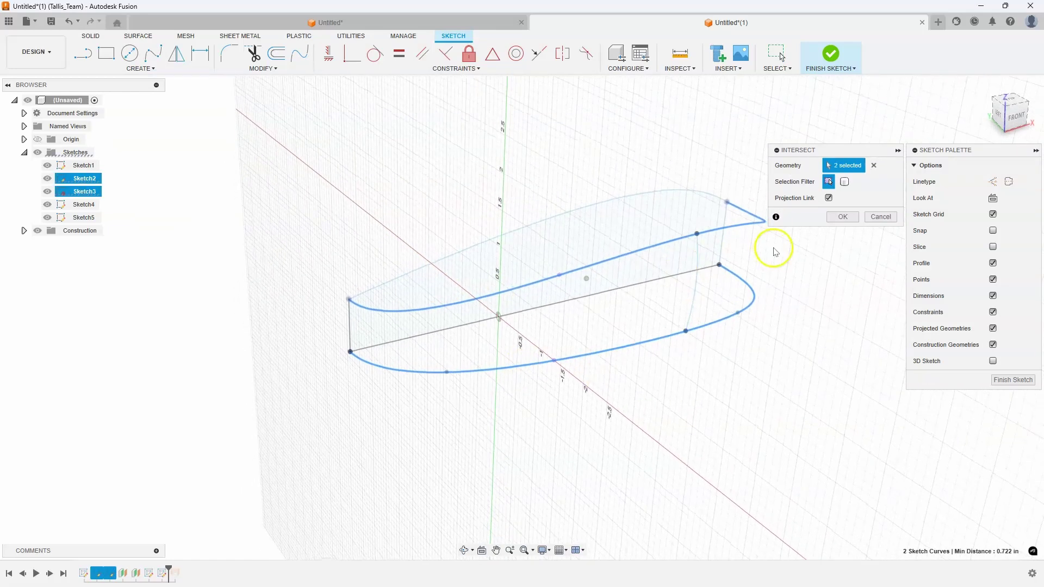
{"action": "left_click", "coordinate": [842, 217]}
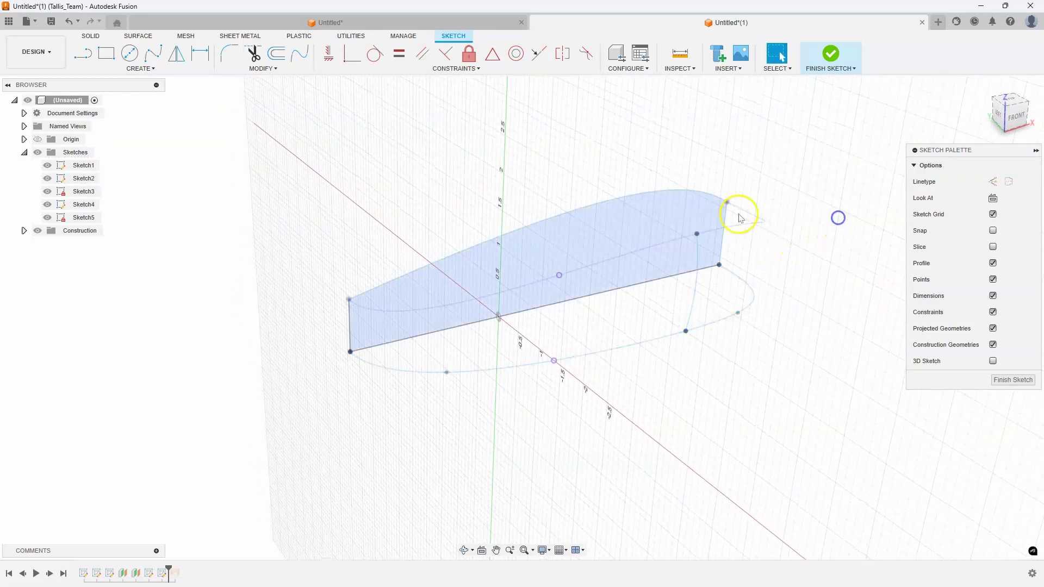
- Draw a fit-point section spline ending at the lower rail point, then finish Sketch5
{"action": "left_click", "coordinate": [154, 53]}
{"action": "middle_click_drag", "start_coordinate": [396, 172], "coordinate": [602, 263], "text": "shift"}
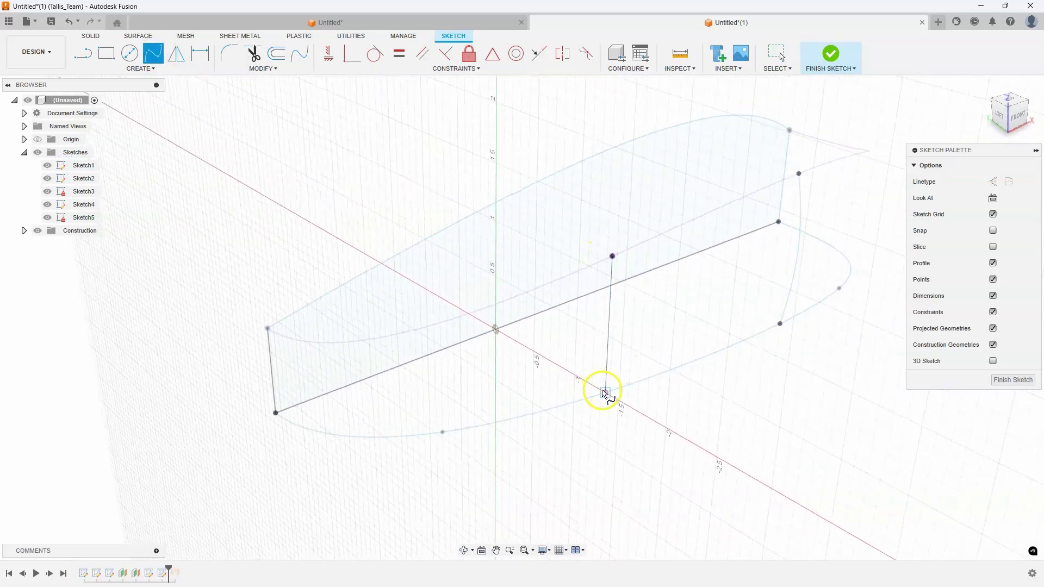
{"action": "double_click", "coordinate": [623, 403]}
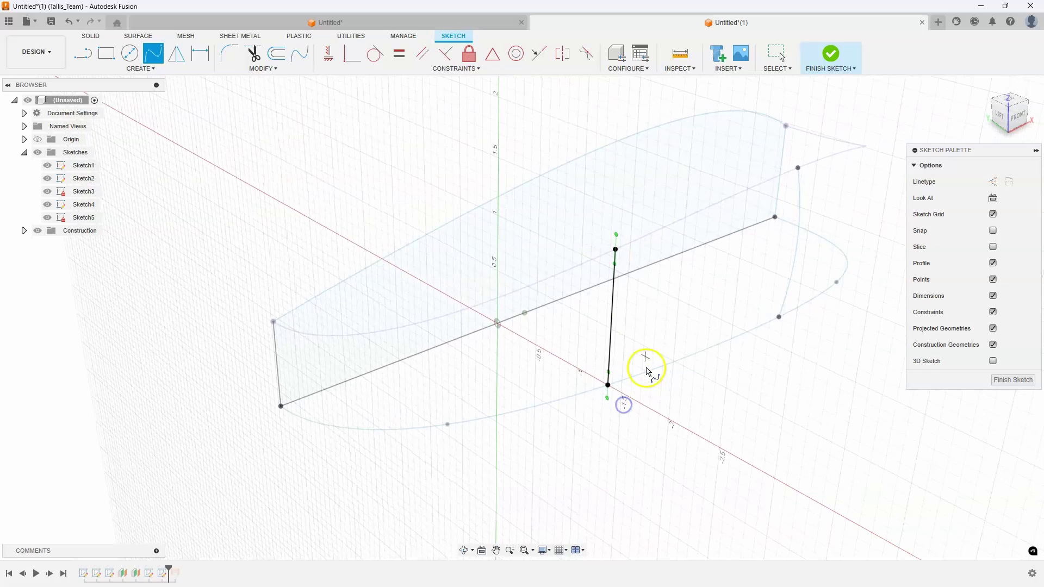
{"action": "middle_click_drag", "start_coordinate": [646, 369], "coordinate": [694, 392], "text": "shift"}
{"action": "key", "text": "Escape"}
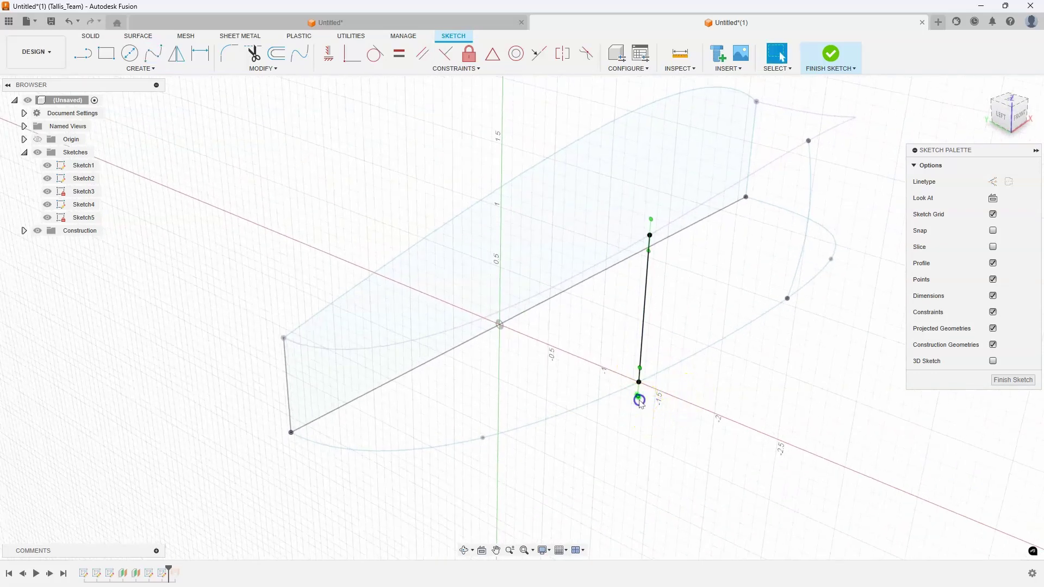
{"action": "left_click", "coordinate": [639, 402]}
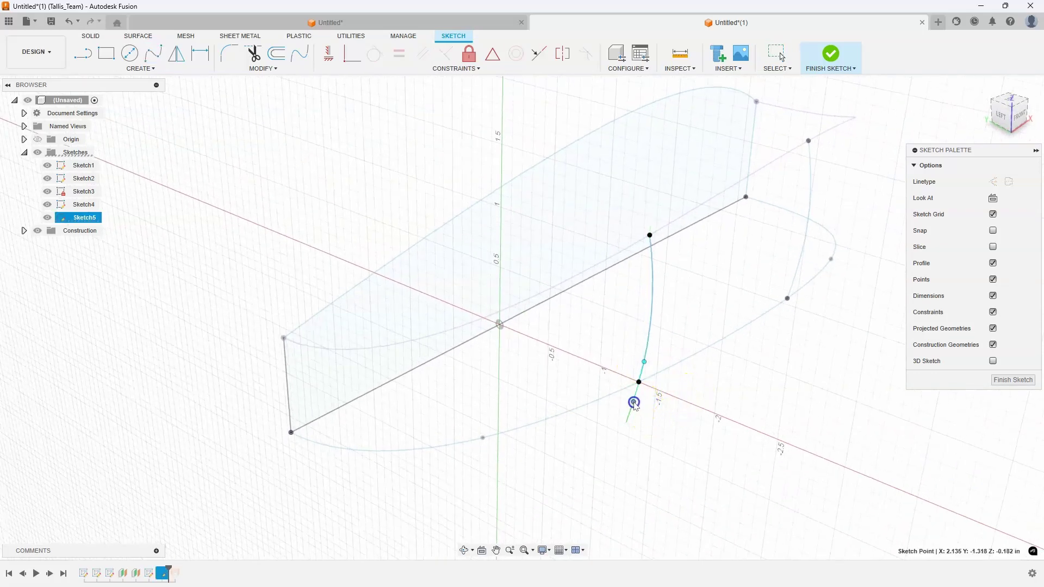
{"action": "left_click", "coordinate": [829, 53]}
{"action": "scroll", "coordinate": [571, 292], "scroll_direction": "down", "scroll_amount": 2}
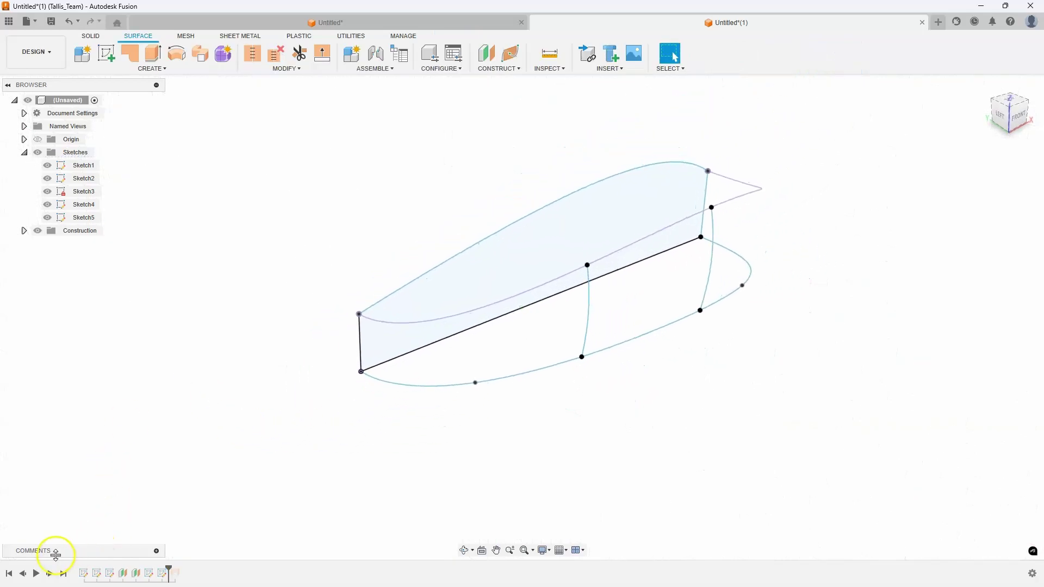
- Roll the timeline forward and edit Loft1, removing its second profile
{"action": "left_click", "coordinate": [50, 574]}
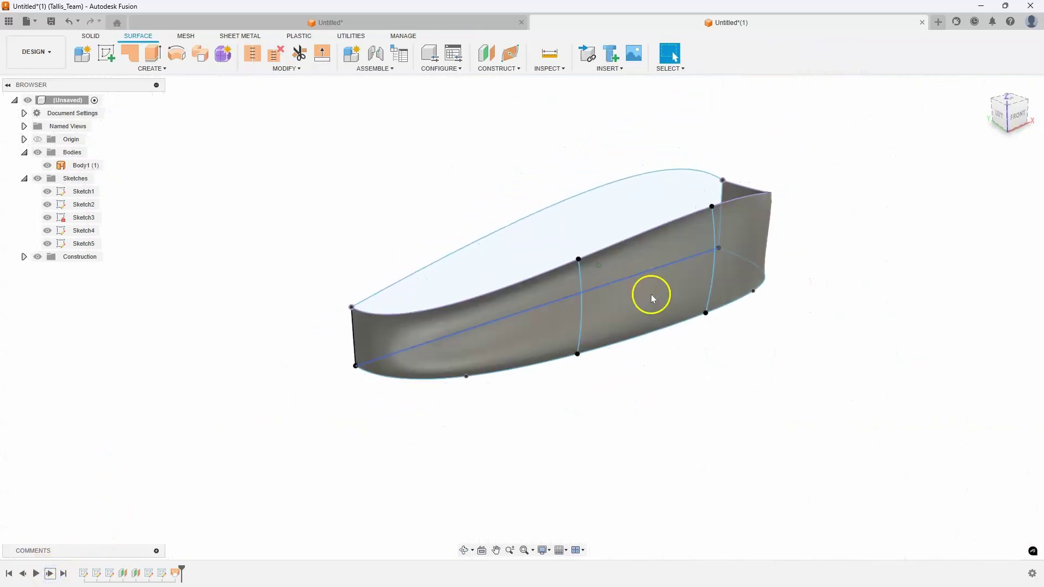
{"action": "middle_click_drag", "start_coordinate": [650, 293], "coordinate": [198, 573], "text": "shift"}
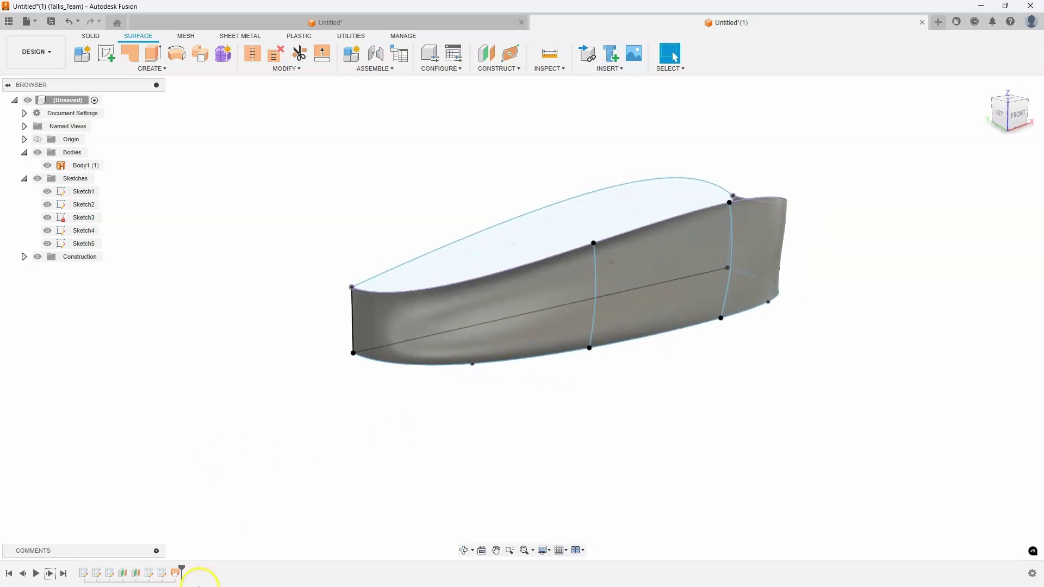
{"action": "double_click", "coordinate": [176, 575]}
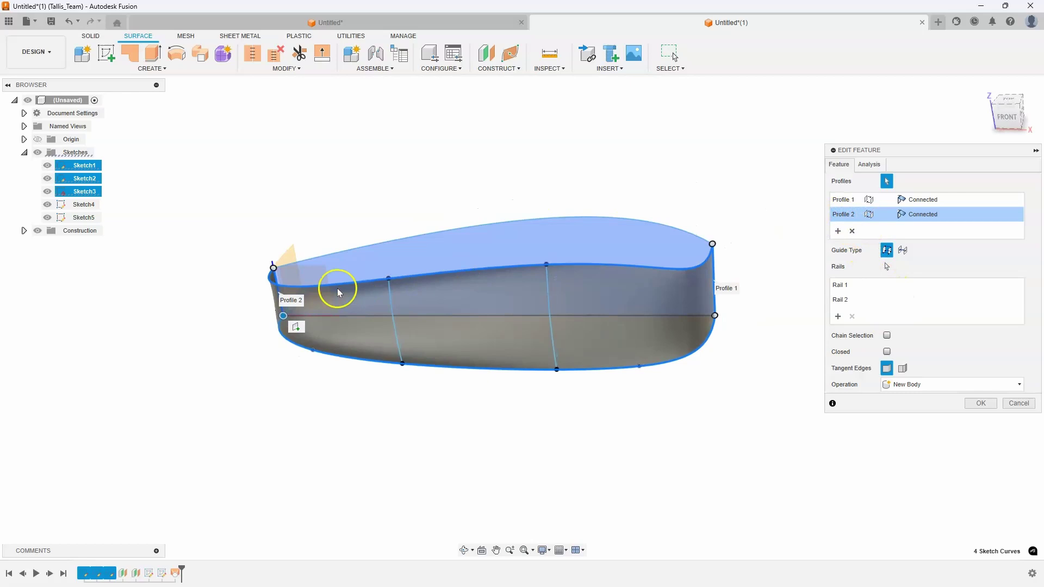
{"action": "left_click", "coordinate": [851, 233]}
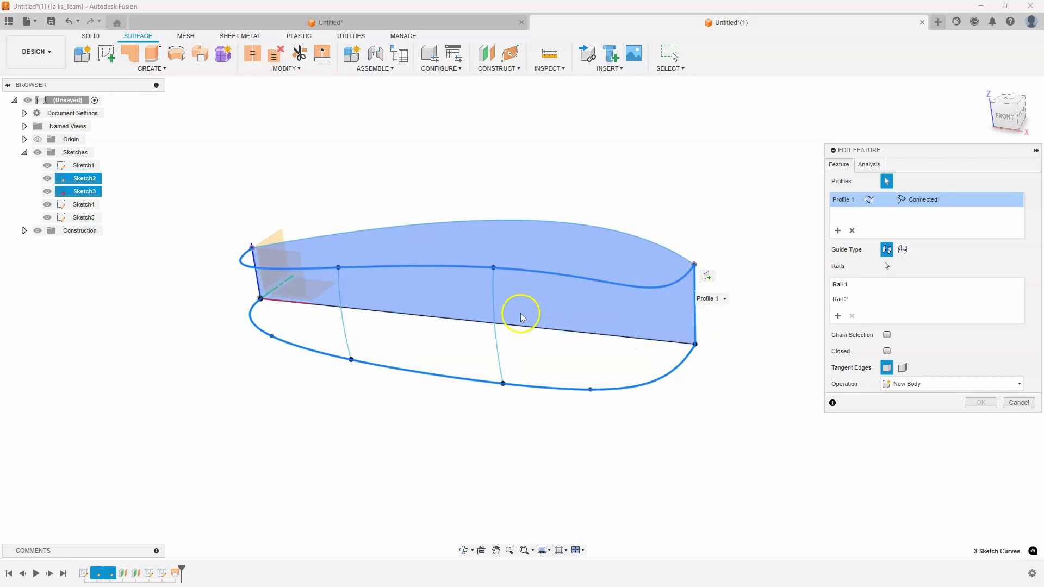
- Add the Sketch4 section, middle section and left end curve as profiles and confirm
{"action": "left_click", "coordinate": [498, 311]}
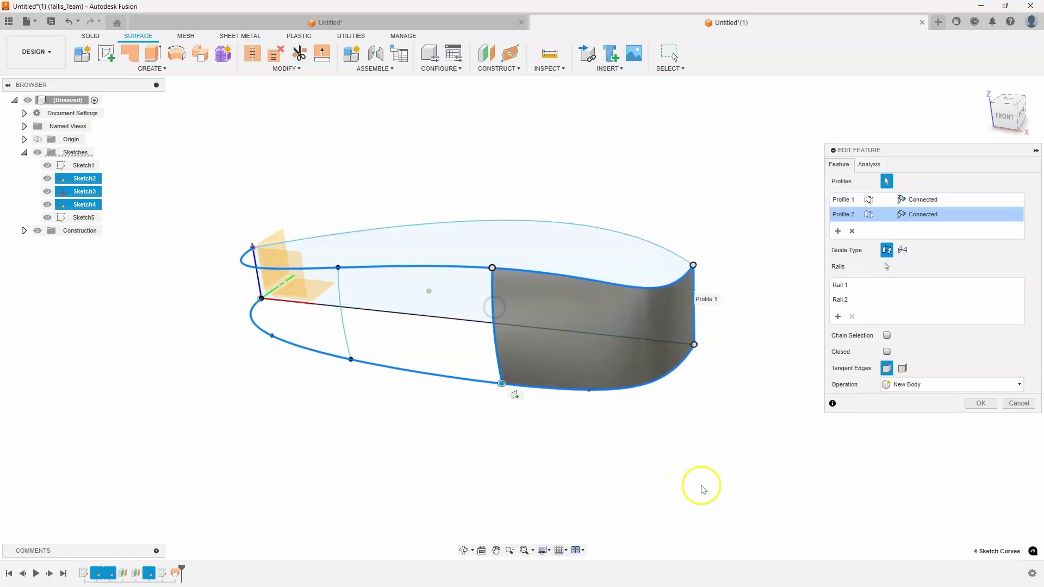
{"action": "middle_click_drag", "start_coordinate": [701, 302], "coordinate": [558, 347], "text": "shift"}
{"action": "middle_click_drag", "start_coordinate": [465, 262], "coordinate": [701, 260], "text": "shift"}
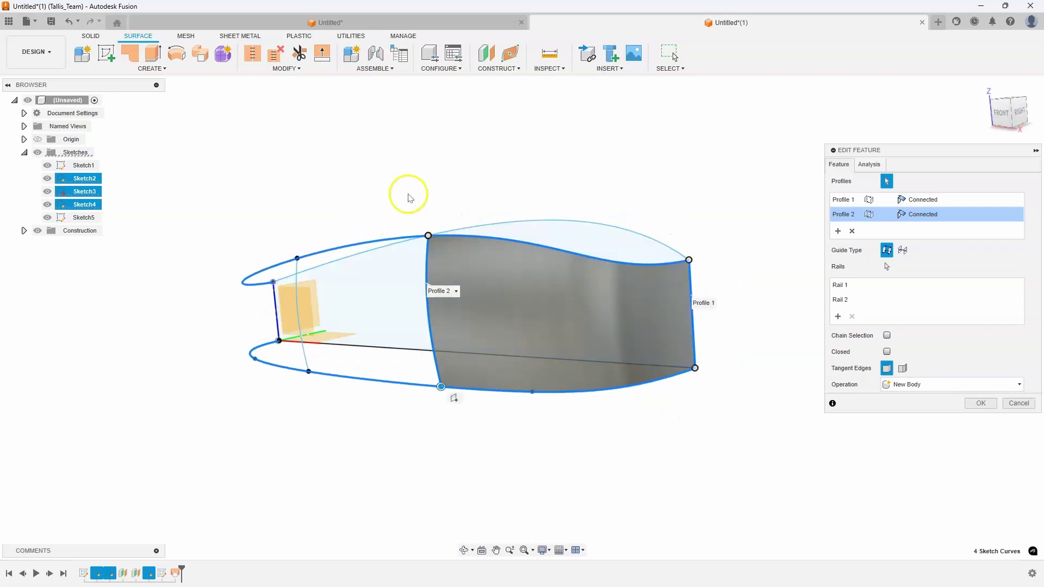
{"action": "middle_click_drag", "start_coordinate": [410, 196], "coordinate": [396, 303], "text": "shift"}
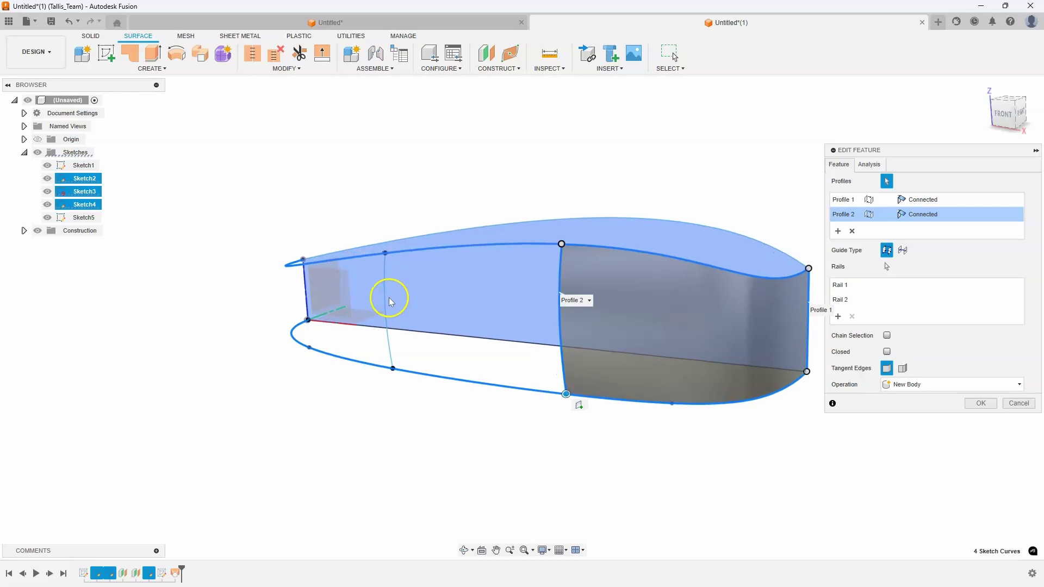
{"action": "left_click", "coordinate": [387, 298]}
{"action": "mouse_move", "coordinate": [369, 489]}
{"action": "middle_mouse_down", "text": "shift"}
{"action": "mouse_move", "coordinate": [362, 415]}
{"action": "mouse_move", "coordinate": [308, 315]}
{"action": "mouse_move", "coordinate": [319, 330]}
{"action": "middle_mouse_up", "text": "shift"}
{"action": "left_click", "coordinate": [319, 331]}
{"action": "mouse_move", "coordinate": [324, 468]}
{"action": "middle_mouse_down", "text": "shift"}
{"action": "mouse_move", "coordinate": [704, 429]}
{"action": "mouse_move", "coordinate": [953, 462]}
{"action": "middle_mouse_up", "text": "shift"}
{"action": "left_click", "coordinate": [973, 443]}
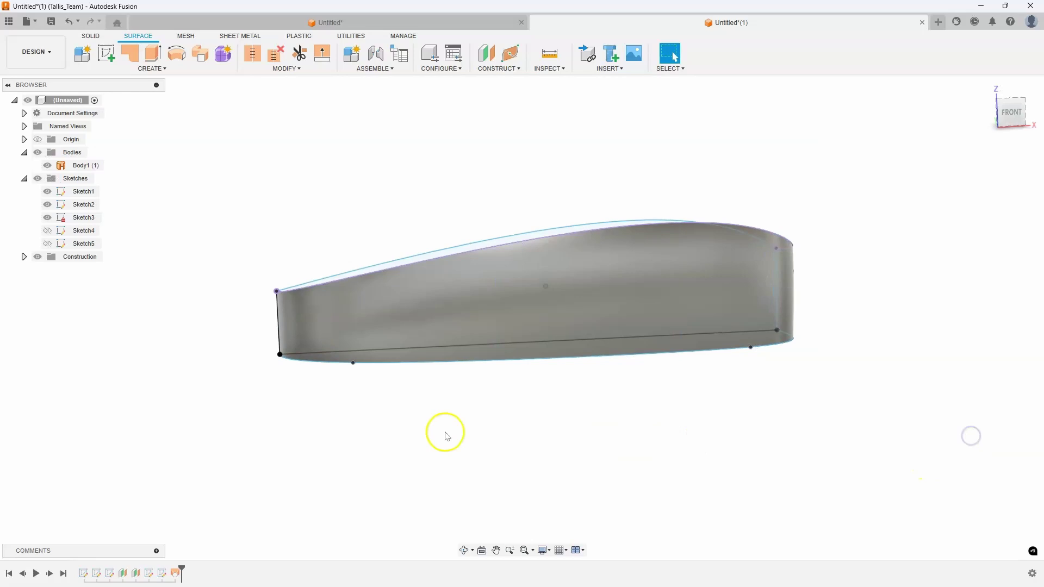
- Orbit around the finished lofted hull surface
{"action": "middle_click_drag", "start_coordinate": [445, 432], "coordinate": [765, 435], "text": "shift"}
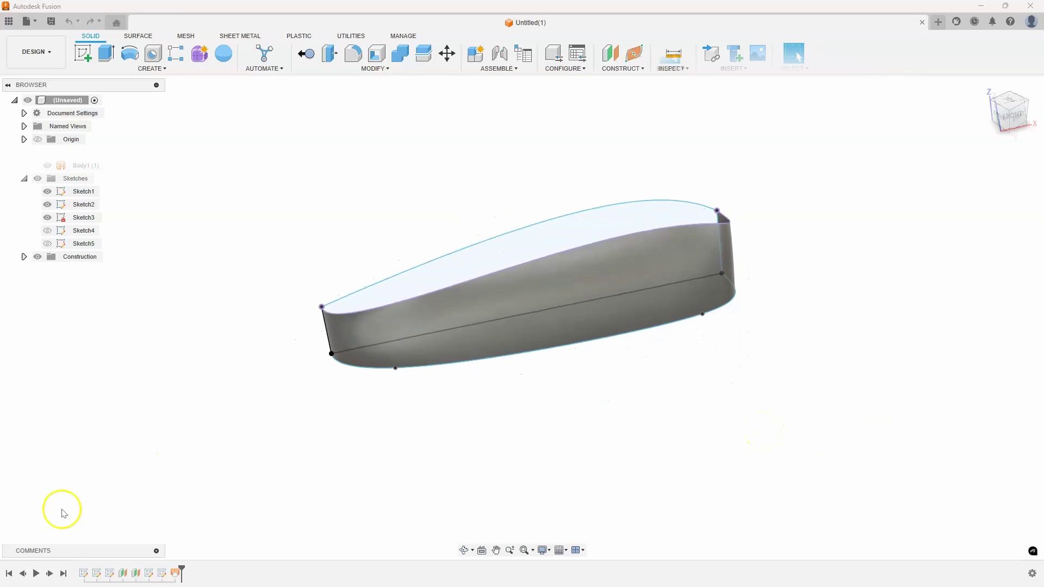